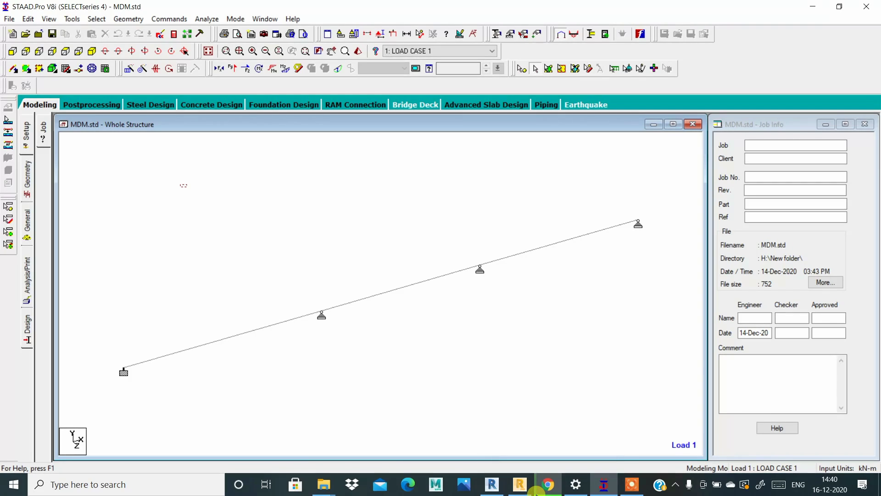
{"action": "key", "text": "XF86AudioRaiseVolume"}
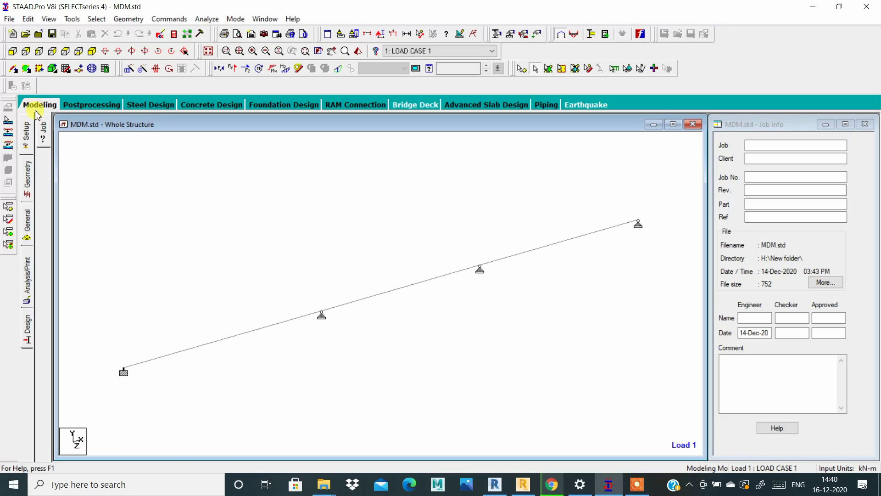
Examine the Bending Z moment diagrams of the beam for load cases 1 and 2 in an enlarged structure view.
{"action": "left_click", "coordinate": [28, 218]}
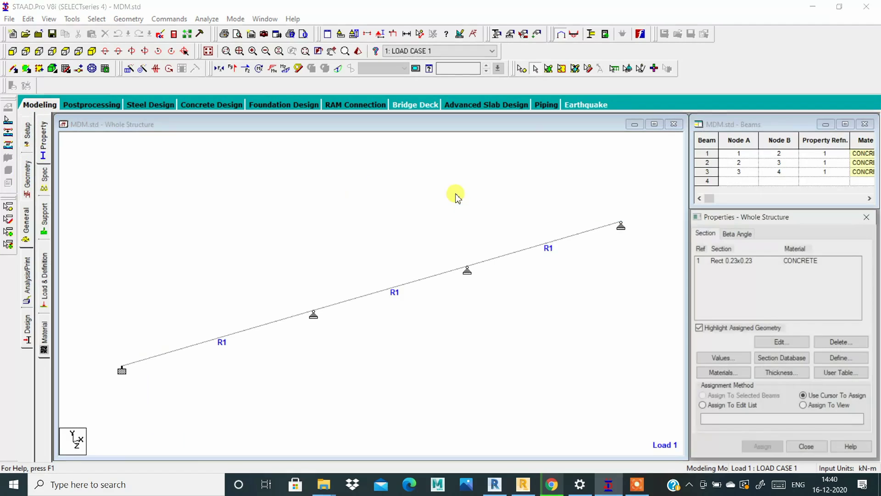
{"action": "left_click", "coordinate": [285, 68]}
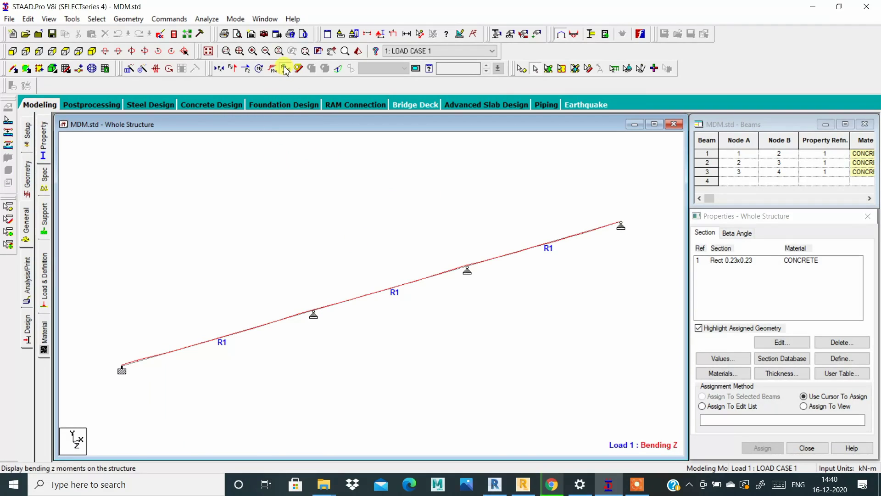
{"action": "left_click", "coordinate": [448, 51]}
{"action": "left_click", "coordinate": [422, 66]}
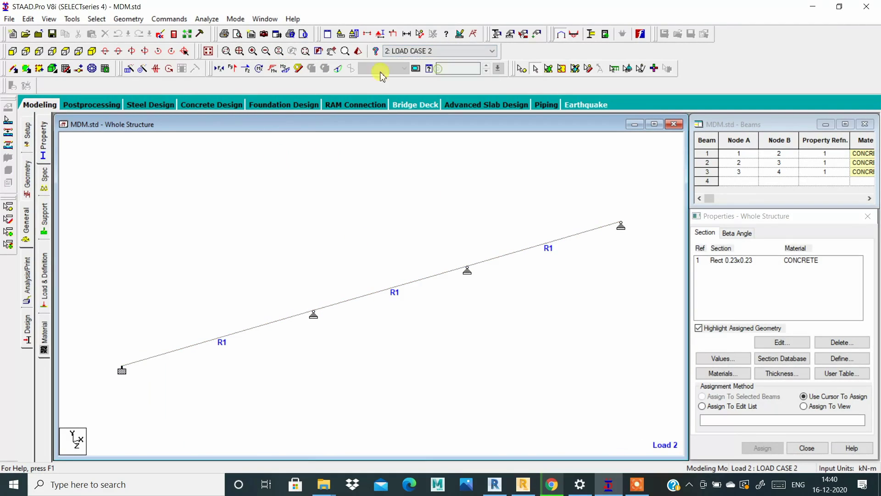
{"action": "left_click", "coordinate": [291, 69]}
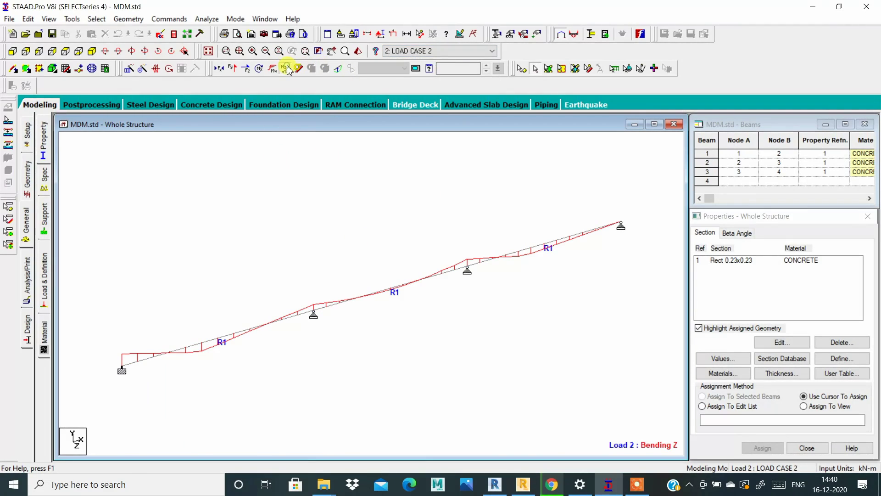
{"action": "left_click", "coordinate": [648, 123]}
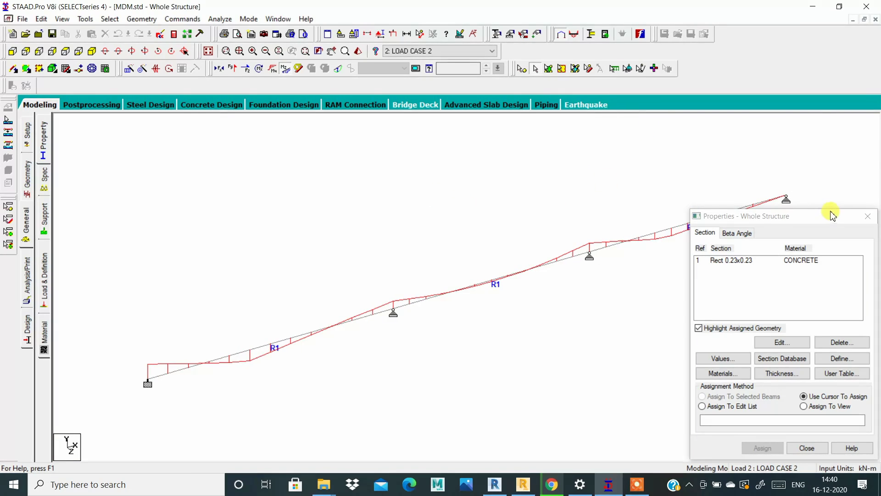
{"action": "left_click", "coordinate": [871, 217]}
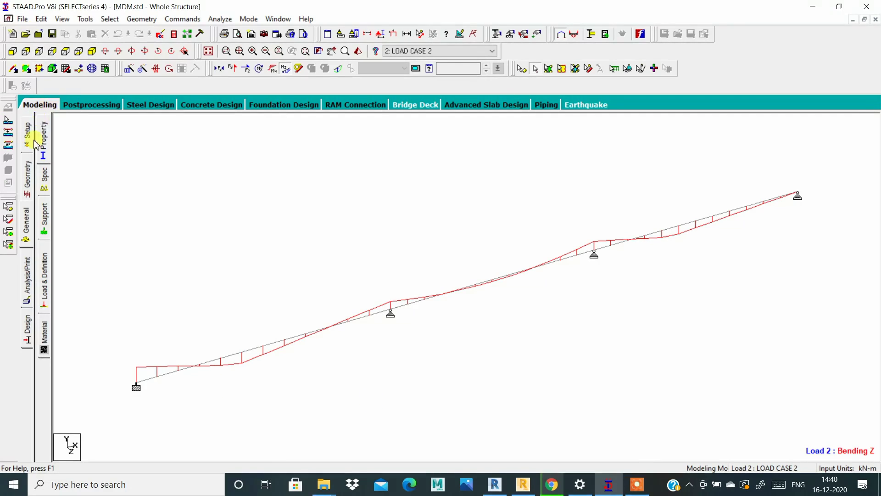
Open the concrete design settings for the whole structure and set the current design code to IS456.
{"action": "left_click", "coordinate": [27, 215]}
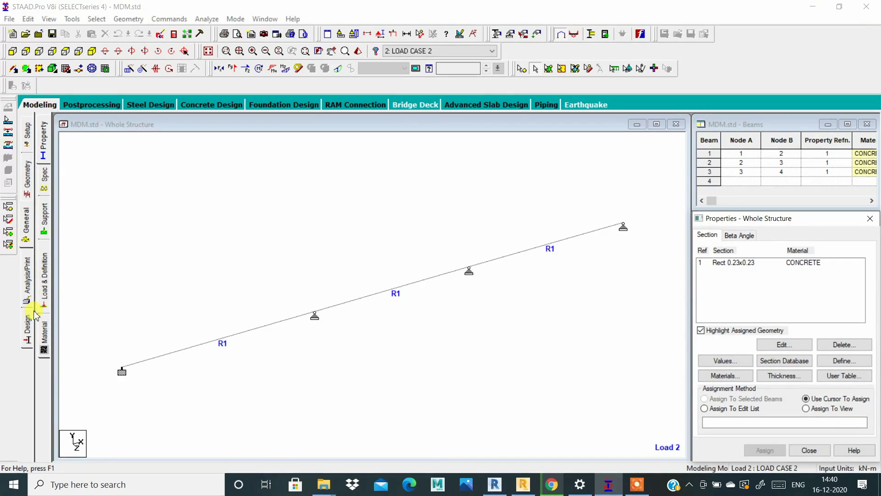
{"action": "left_click", "coordinate": [28, 331]}
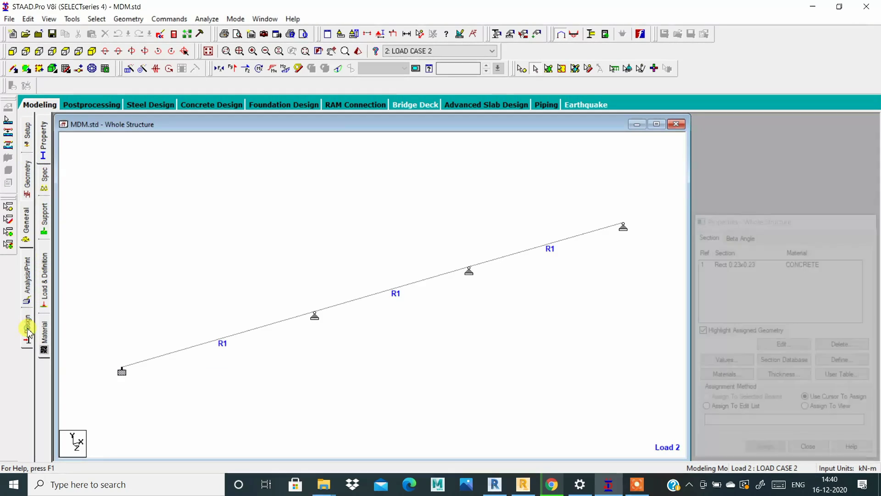
{"action": "left_click", "coordinate": [47, 194]}
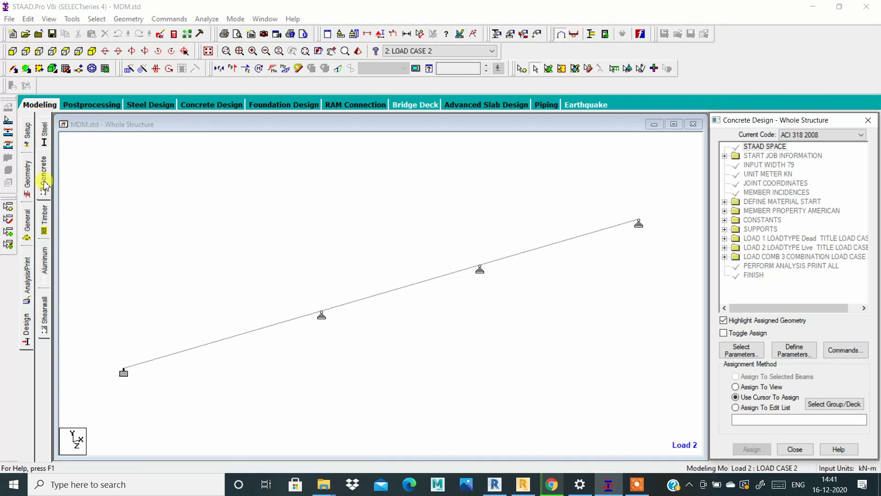
{"action": "key", "text": "XF86MonBrightnessUp"}
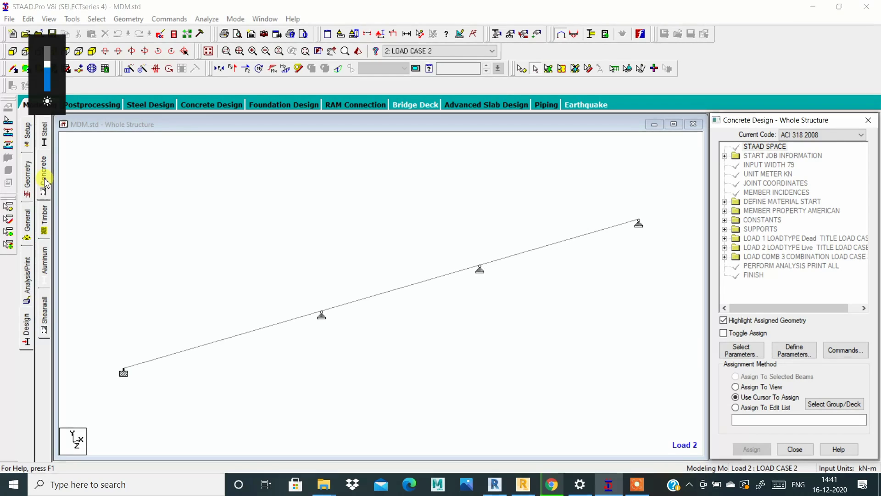
{"action": "left_click", "coordinate": [860, 133]}
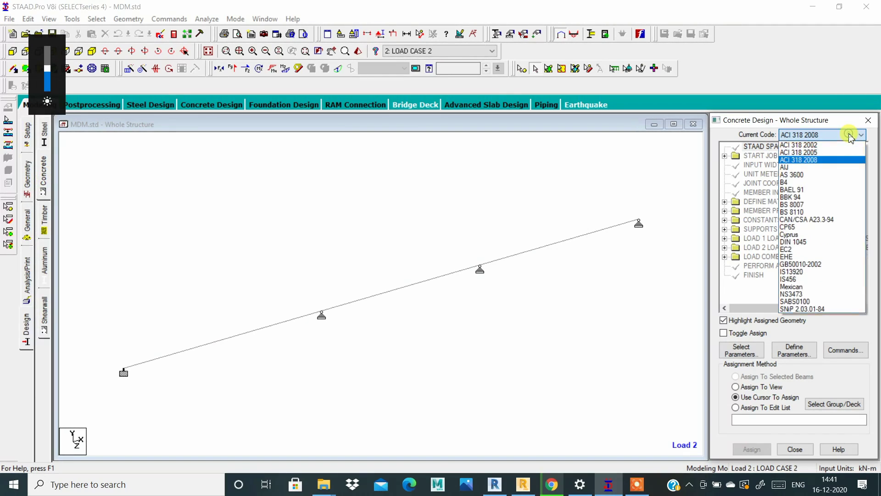
{"action": "left_click", "coordinate": [833, 280]}
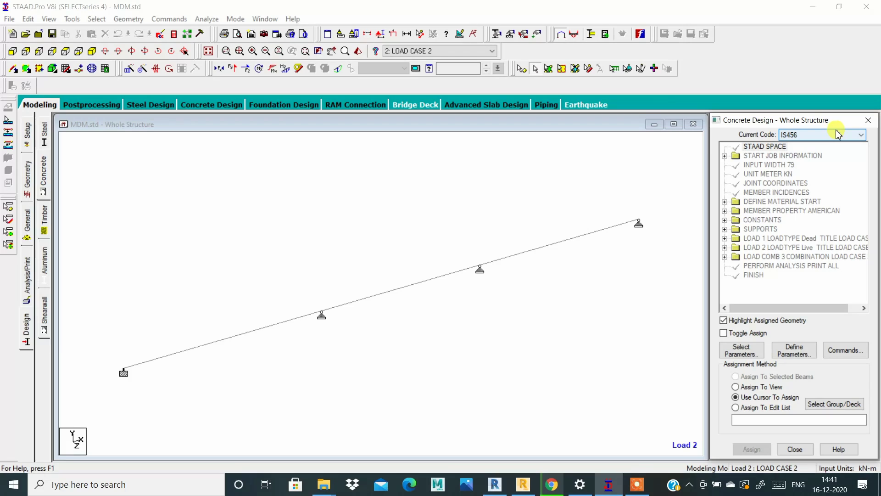
Clear the selected design parameters and keep only Fc, Fymain and Fysec for the concrete design.
{"action": "left_click", "coordinate": [758, 351]}
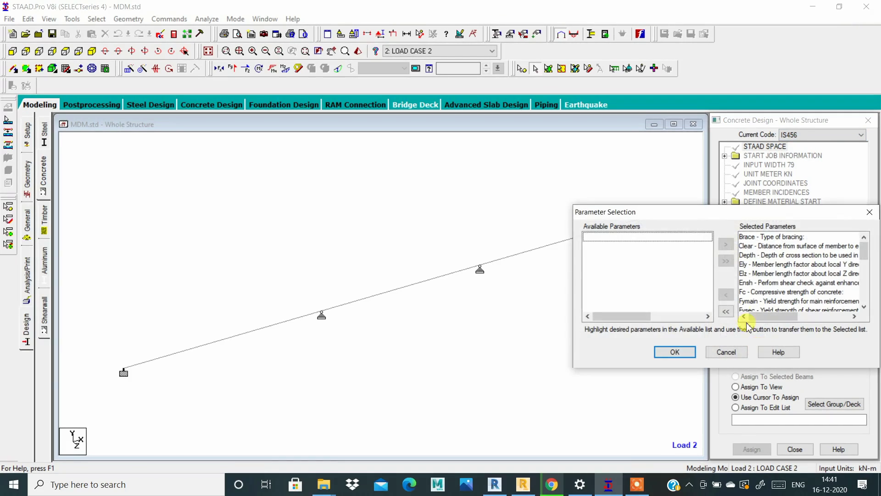
{"action": "left_click", "coordinate": [726, 311]}
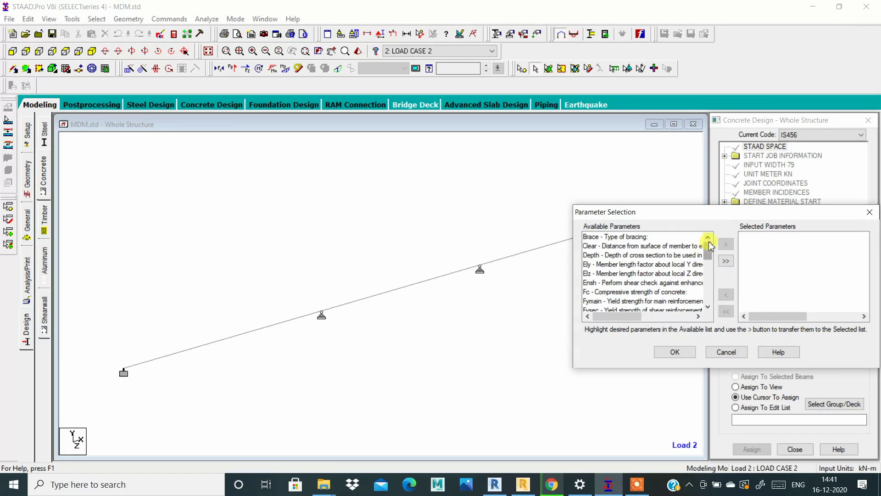
{"action": "mouse_move", "coordinate": [708, 240]}
{"action": "left_mouse_down"}
{"action": "mouse_move", "coordinate": [708, 249]}
{"action": "mouse_move", "coordinate": [707, 238]}
{"action": "left_mouse_up"}
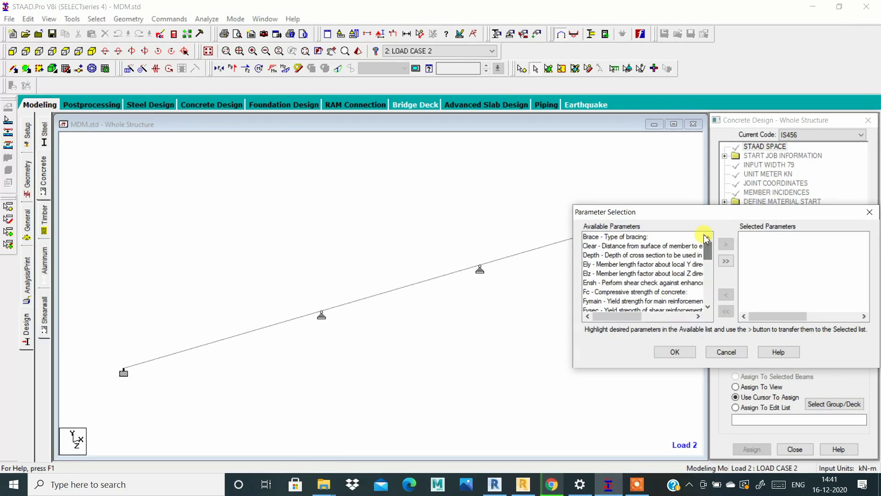
{"action": "left_click", "coordinate": [629, 291]}
{"action": "left_click", "coordinate": [727, 243]}
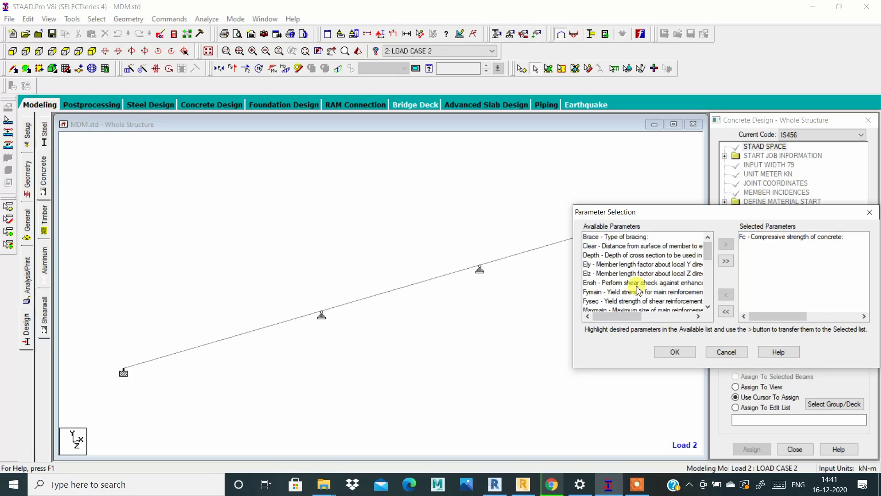
{"action": "left_click", "coordinate": [636, 291]}
{"action": "left_click", "coordinate": [720, 243]}
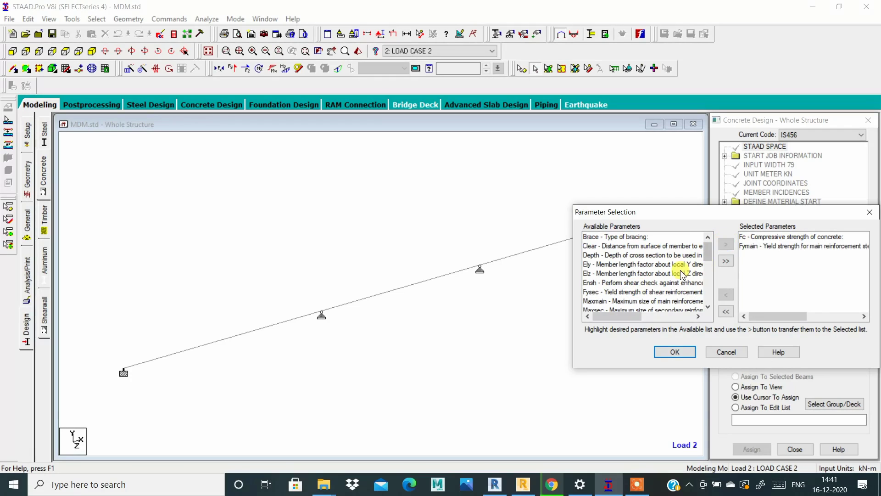
{"action": "left_click", "coordinate": [653, 292]}
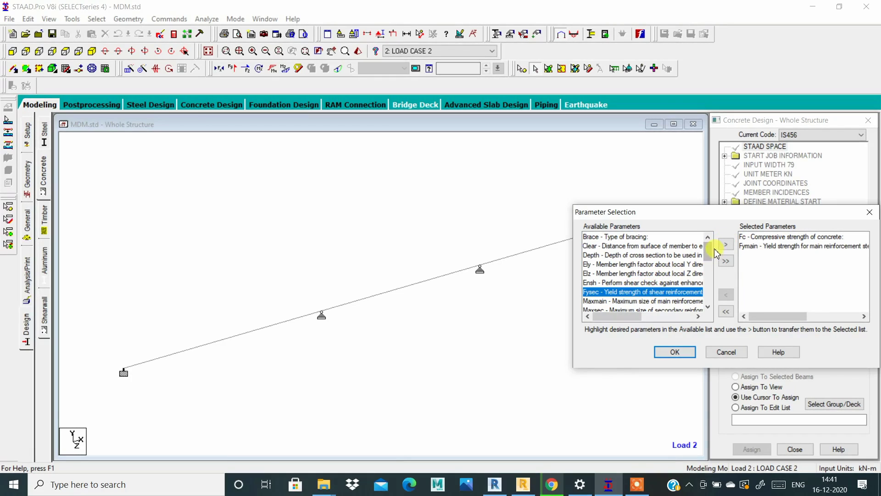
{"action": "left_click", "coordinate": [720, 247]}
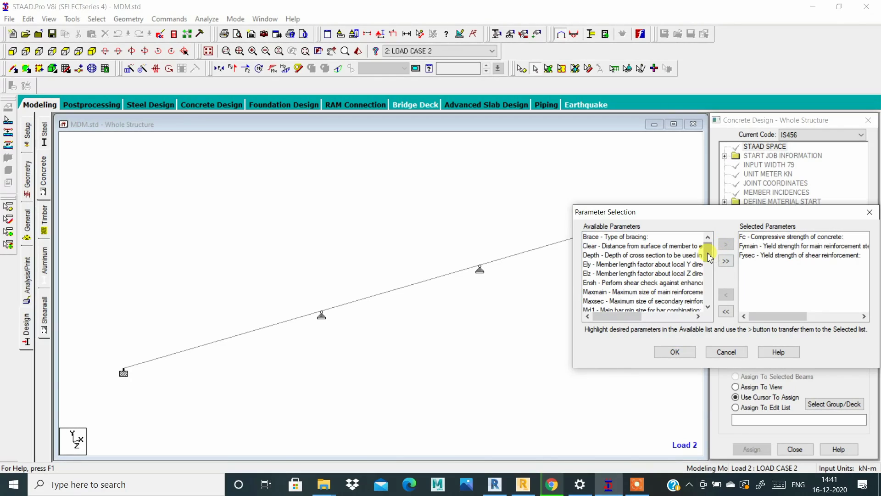
{"action": "left_click_drag", "start_coordinate": [708, 257], "coordinate": [711, 276]}
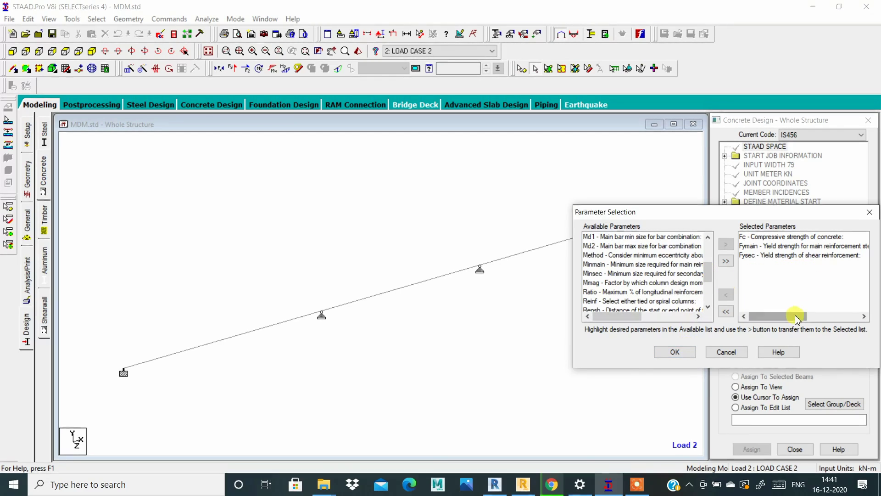
{"action": "left_click_drag", "start_coordinate": [793, 317], "coordinate": [748, 322]}
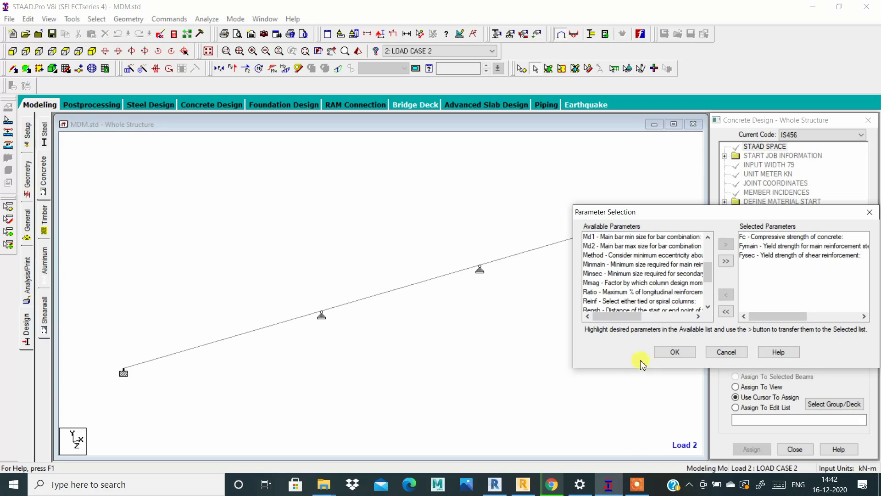
{"action": "left_click", "coordinate": [671, 353]}
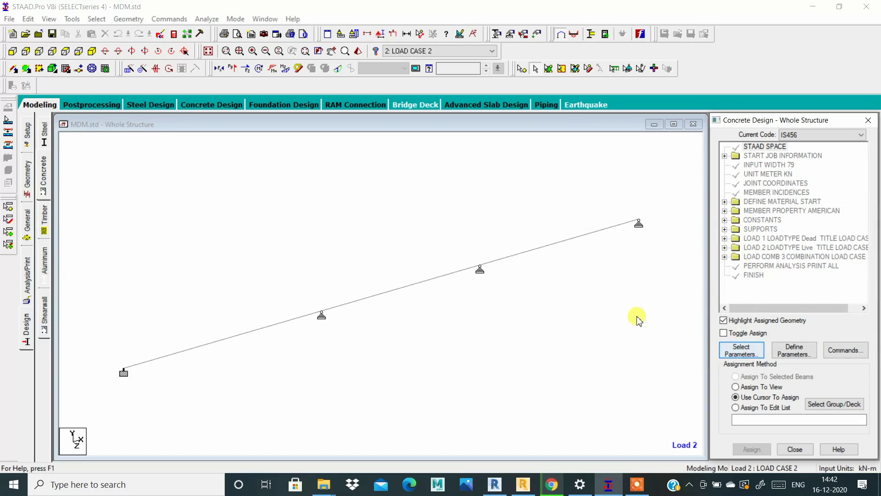
Inspect the beam's spans one by one and examine the geometry details of the middle span.
{"action": "left_click", "coordinate": [538, 248]}
{"action": "left_click", "coordinate": [453, 274]}
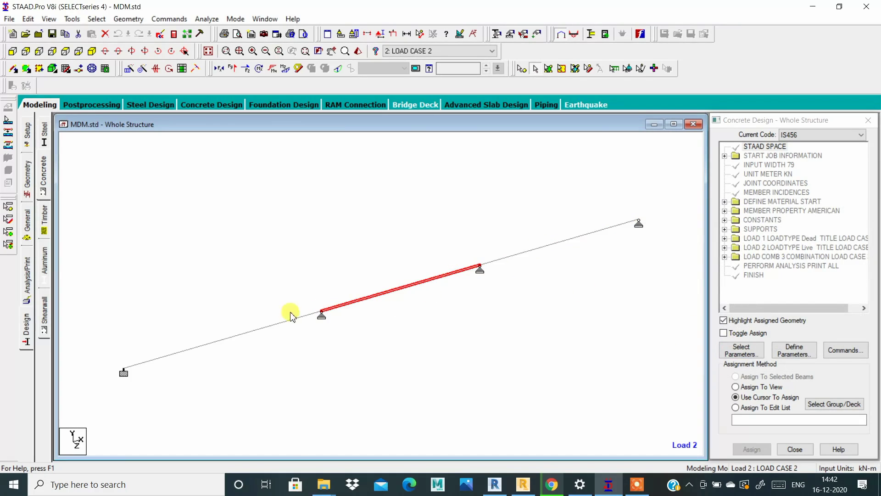
{"action": "left_click", "coordinate": [282, 323]}
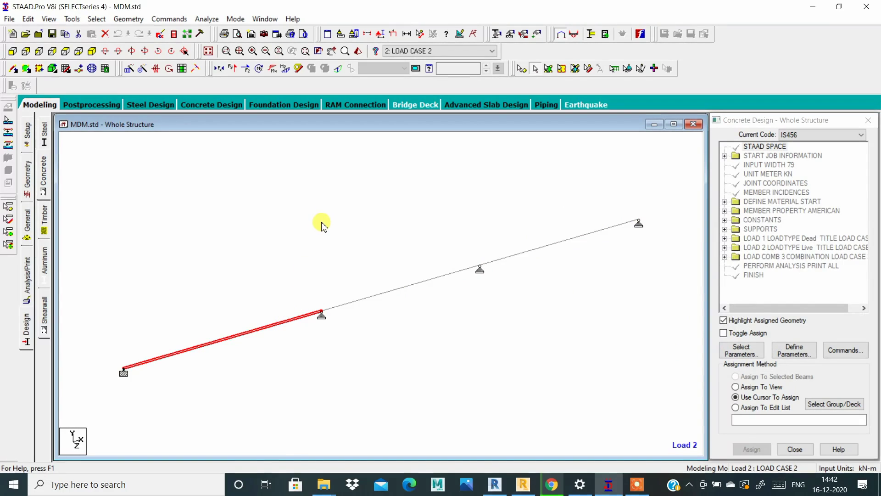
{"action": "left_click", "coordinate": [746, 356]}
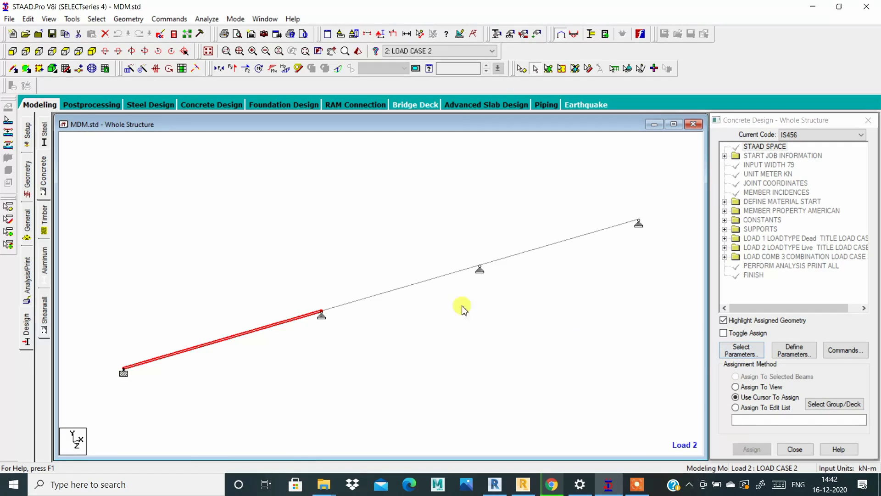
{"action": "double_click", "coordinate": [427, 287]}
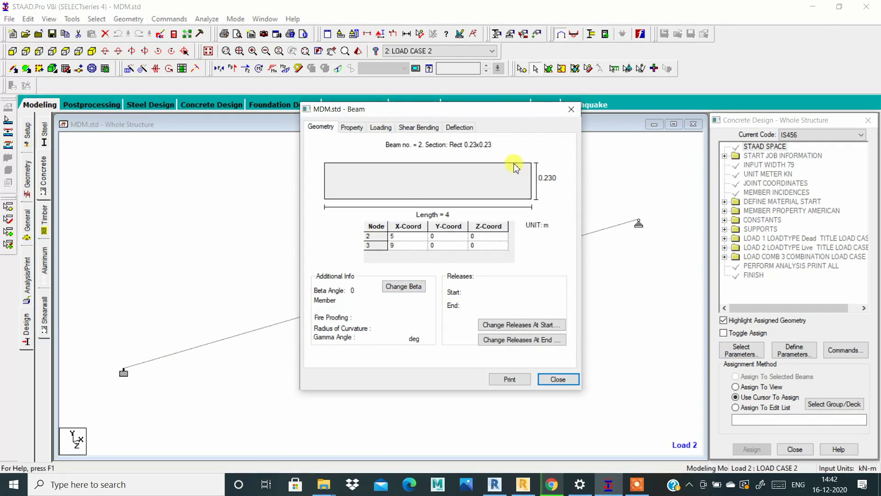
{"action": "left_click", "coordinate": [572, 105]}
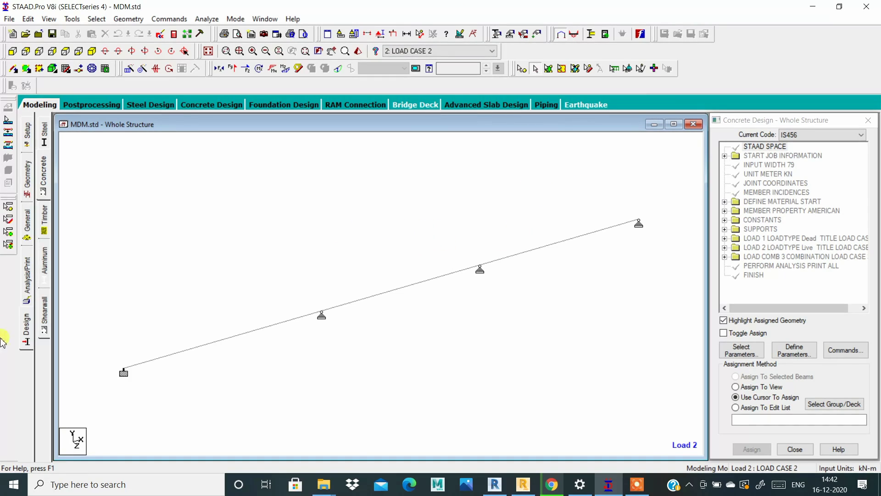
{"action": "left_click", "coordinate": [731, 359]}
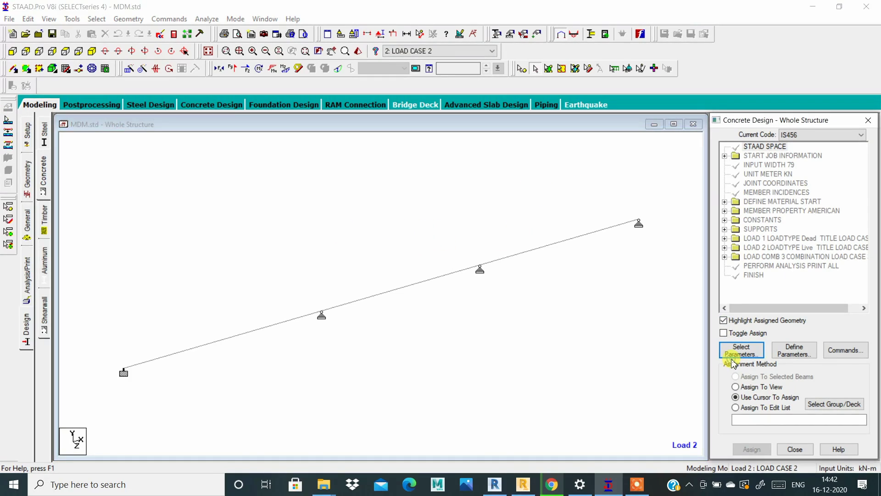
{"action": "left_click", "coordinate": [792, 348]}
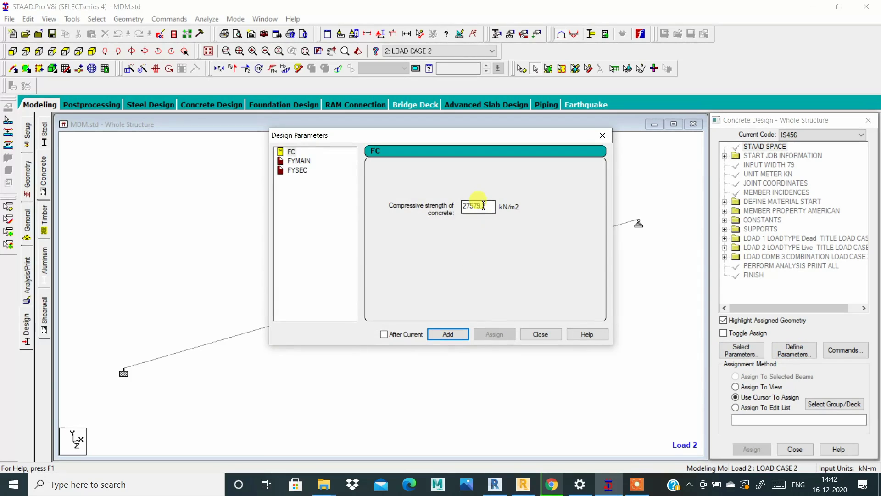
{"action": "left_click_drag", "start_coordinate": [489, 206], "coordinate": [405, 207]}
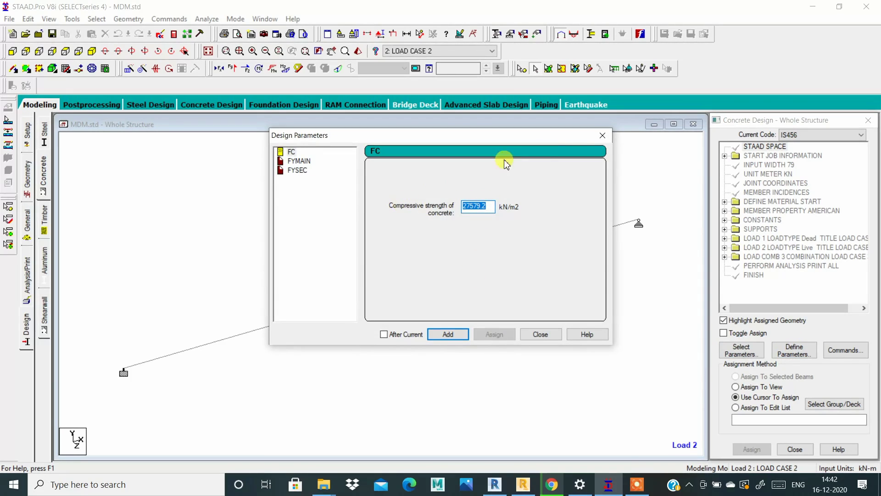
{"action": "left_click", "coordinate": [603, 136]}
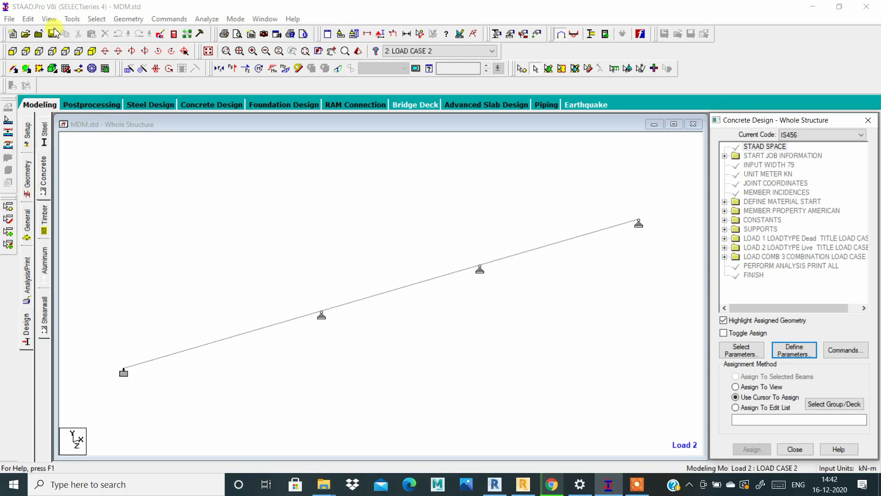
Set the current input units to Millimeter for length and Newton for force.
{"action": "left_click", "coordinate": [69, 19]}
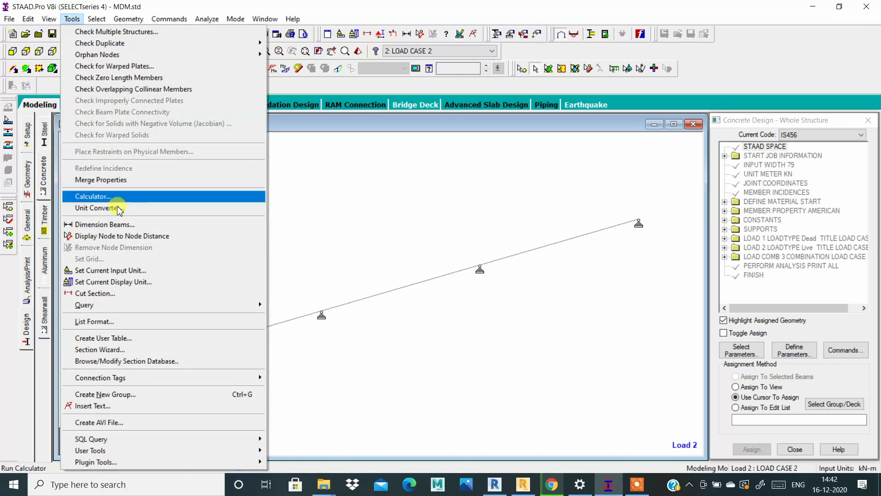
{"action": "left_click", "coordinate": [129, 273]}
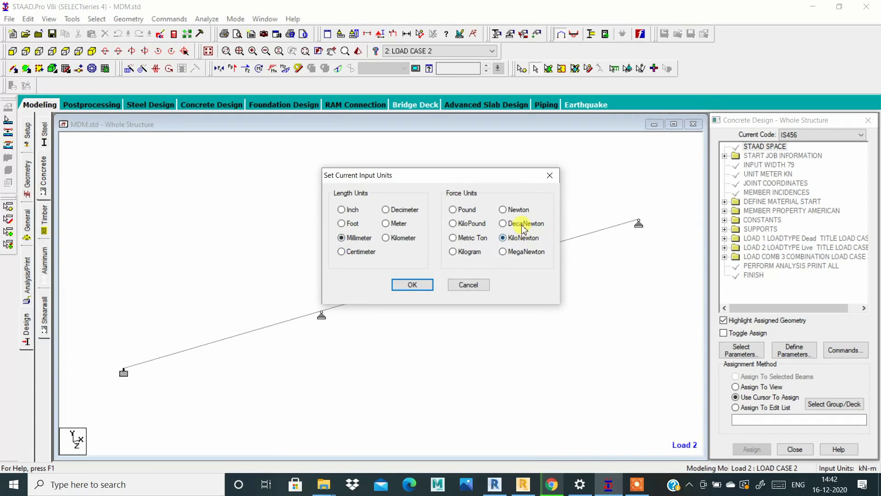
{"action": "left_click", "coordinate": [516, 209]}
{"action": "left_click", "coordinate": [414, 286]}
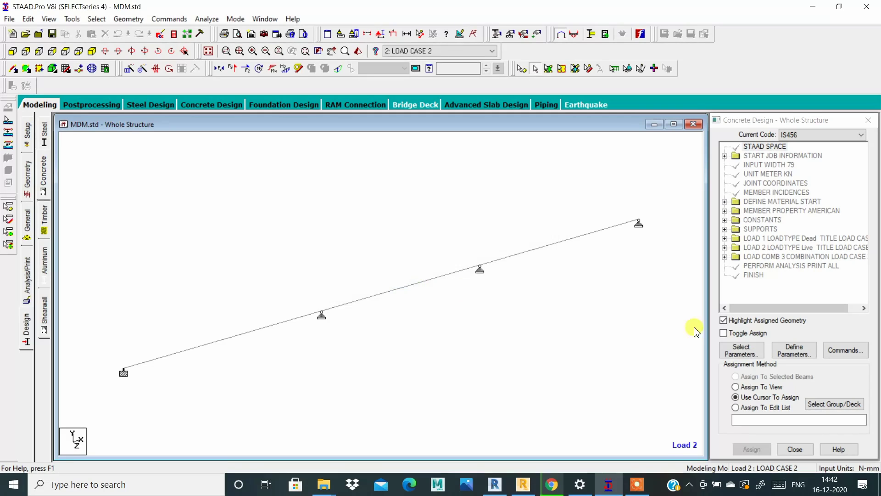
Define the FC design parameter with a concrete compressive strength of 20 N/mm2 and add it to the concrete design.
{"action": "left_click", "coordinate": [794, 353]}
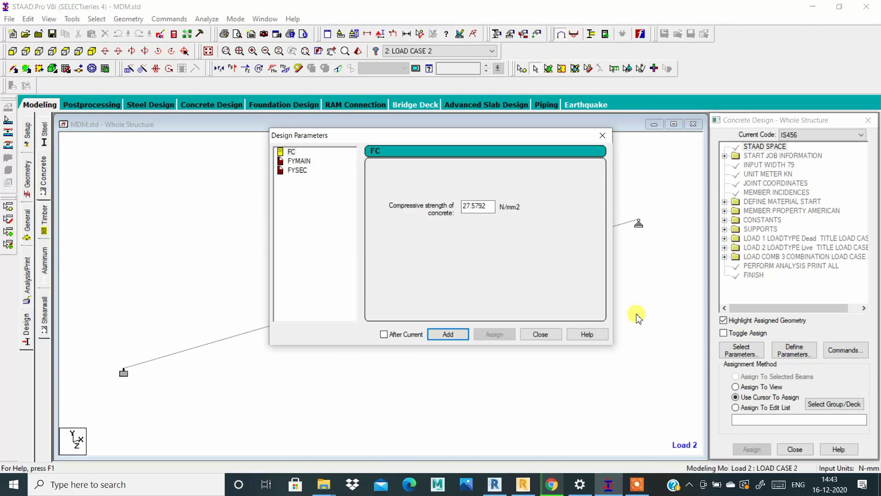
{"action": "double_click", "coordinate": [489, 204]}
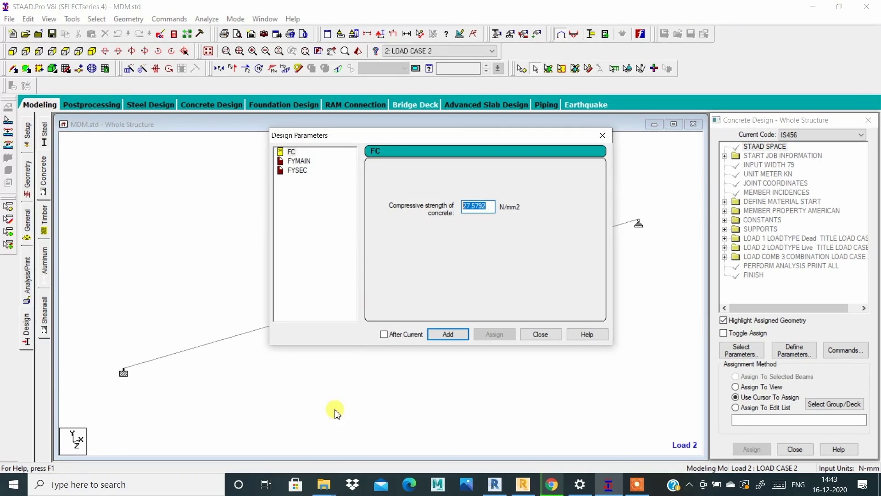
{"action": "type", "text": "20"}
{"action": "left_click", "coordinate": [443, 334]}
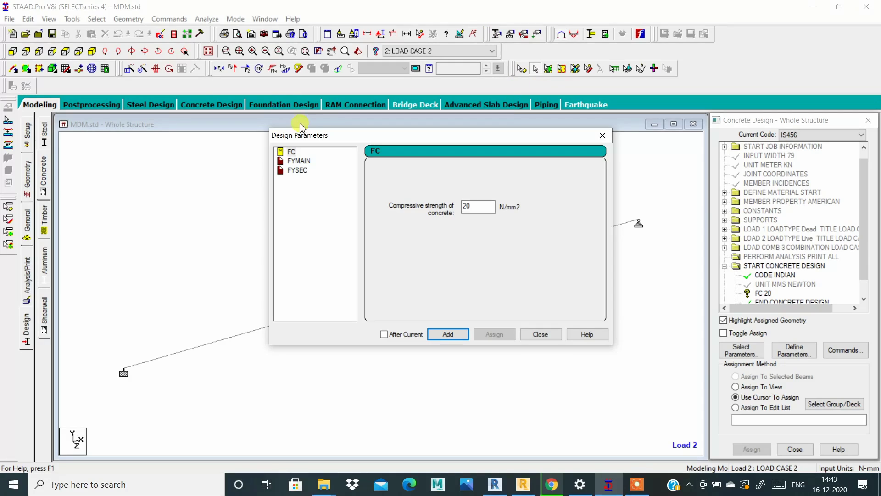
Add the FYMAIN and FYSEC parameters, each with a yield strength of 415 N/mm2, and finish defining parameters.
{"action": "left_click", "coordinate": [298, 160]}
{"action": "double_click", "coordinate": [477, 205]}
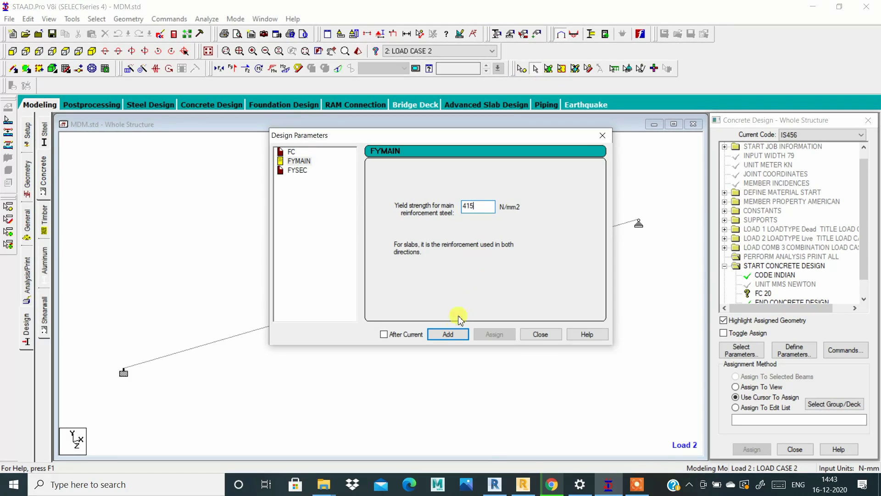
{"action": "left_click", "coordinate": [448, 333]}
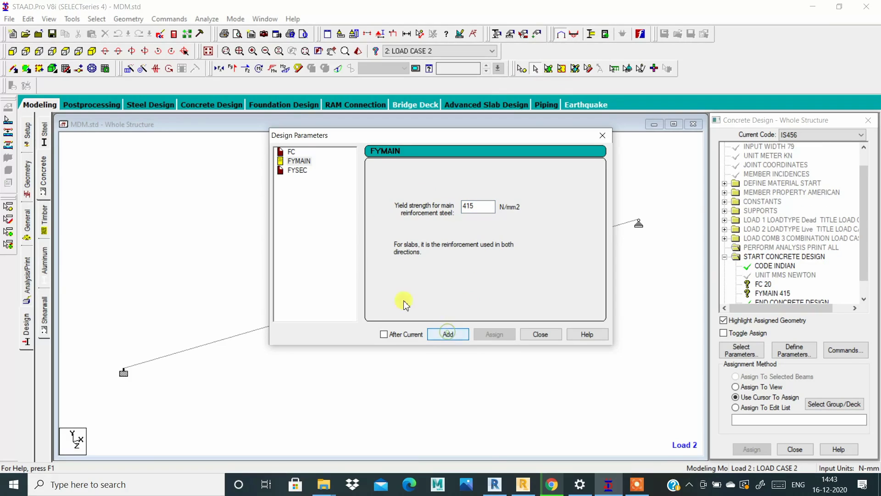
{"action": "left_click", "coordinate": [296, 170]}
{"action": "double_click", "coordinate": [486, 205]}
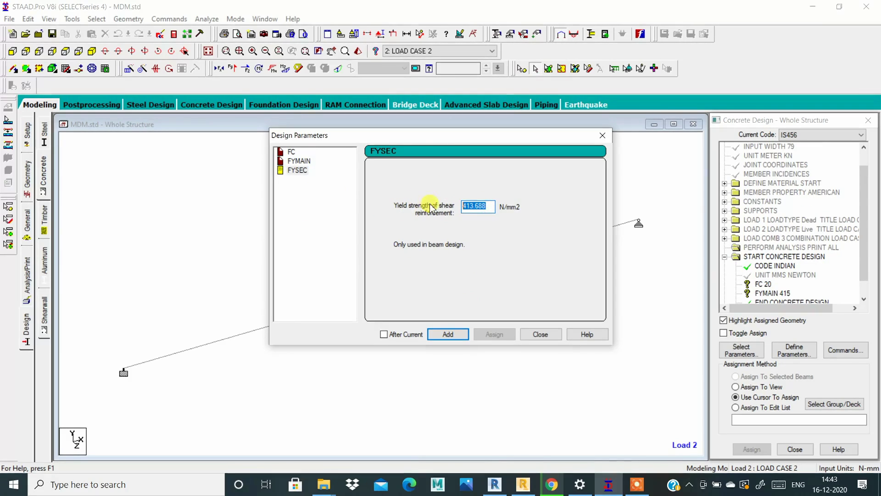
{"action": "type", "text": "415"}
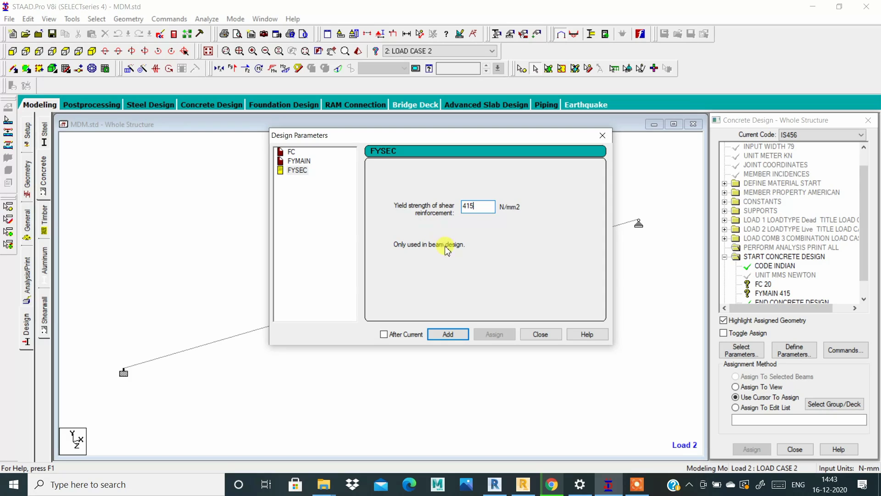
{"action": "left_click", "coordinate": [448, 333]}
{"action": "left_click", "coordinate": [539, 334]}
Assign the FC 20 parameter to all beam spans using the Assign To View method.
{"action": "scroll", "coordinate": [854, 245], "scroll_direction": "down", "scroll_amount": 1}
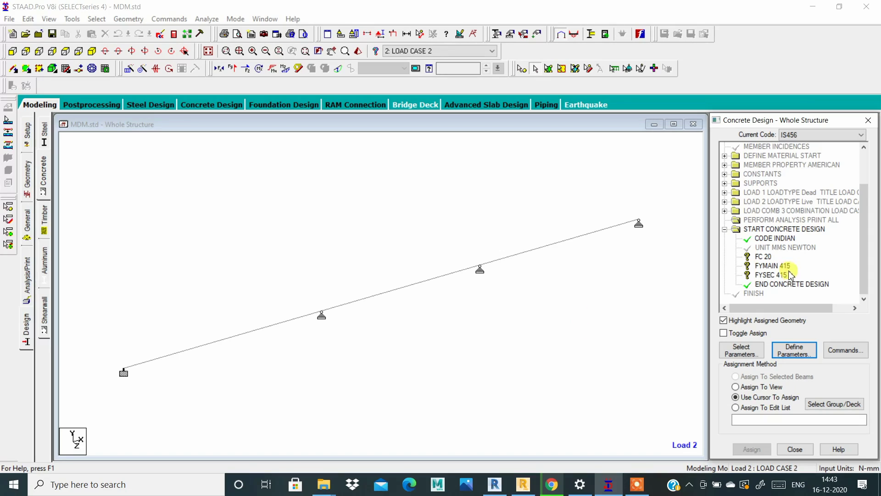
{"action": "left_click", "coordinate": [764, 256]}
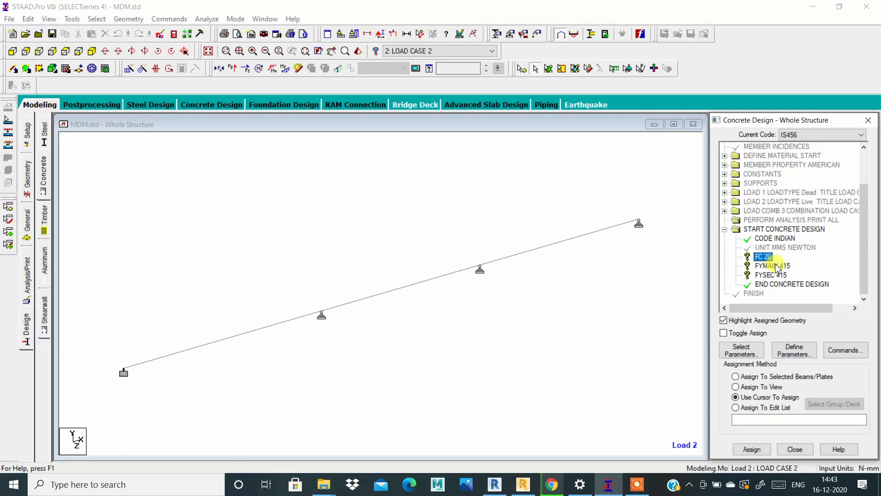
{"action": "left_click", "coordinate": [774, 266]}
{"action": "left_click", "coordinate": [776, 275]}
{"action": "left_click", "coordinate": [770, 248]}
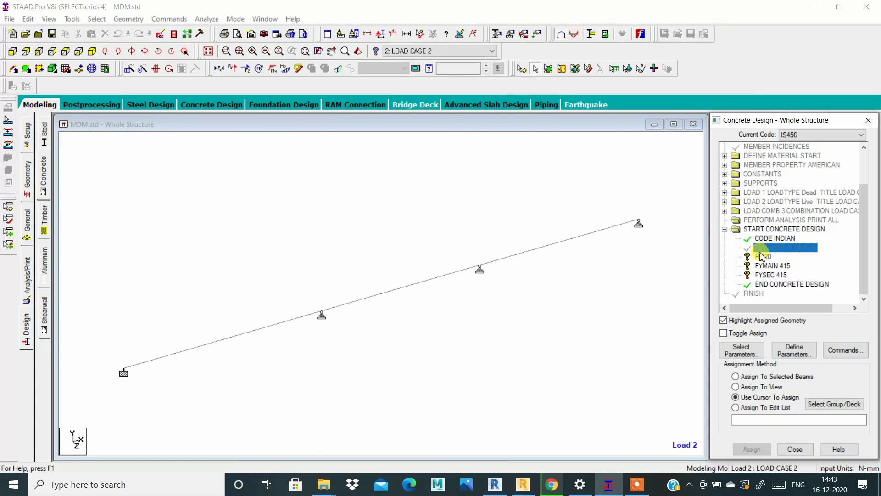
{"action": "left_click", "coordinate": [766, 257]}
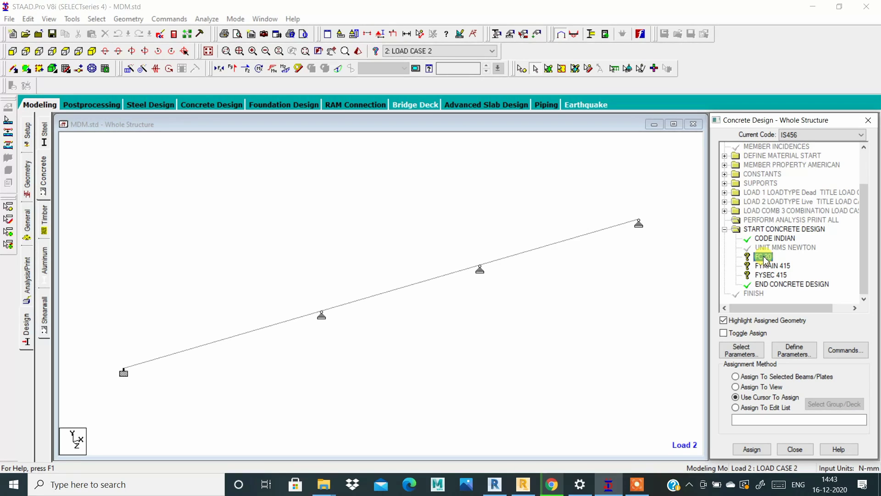
{"action": "left_click", "coordinate": [767, 387]}
{"action": "left_click", "coordinate": [751, 449]}
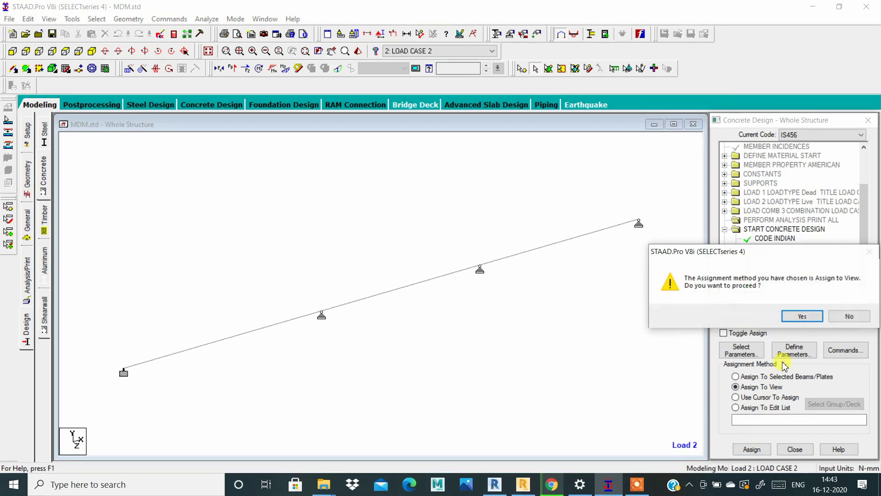
{"action": "left_click", "coordinate": [791, 316]}
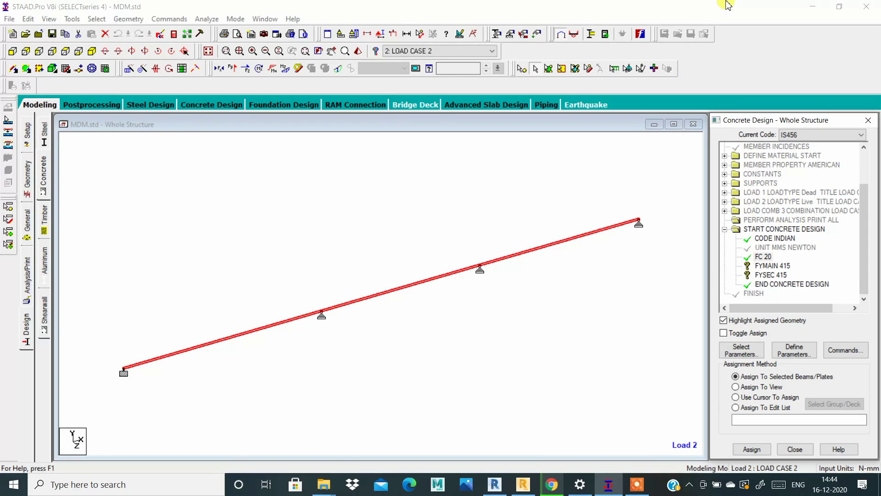
Assign the FYMAIN 415 main reinforcement parameter to the whole view.
{"action": "left_click", "coordinate": [774, 265]}
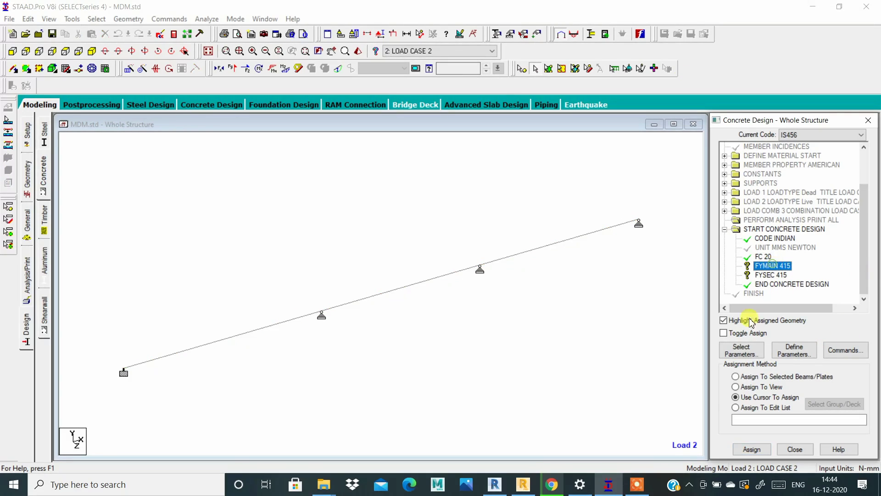
{"action": "left_click", "coordinate": [744, 388]}
{"action": "left_click", "coordinate": [753, 448]}
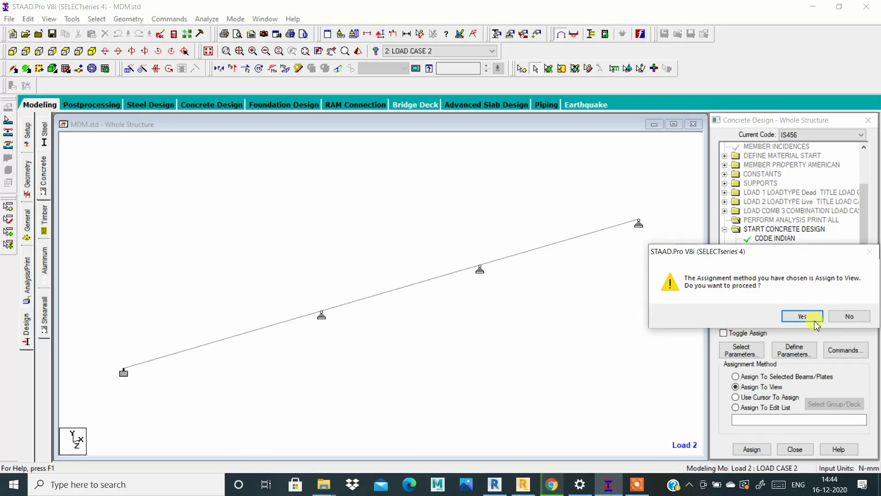
{"action": "left_click", "coordinate": [815, 321]}
Assign the FYSEC 415 shear reinforcement parameter to the whole view and check which members the steel parameters cover.
{"action": "left_click", "coordinate": [771, 274]}
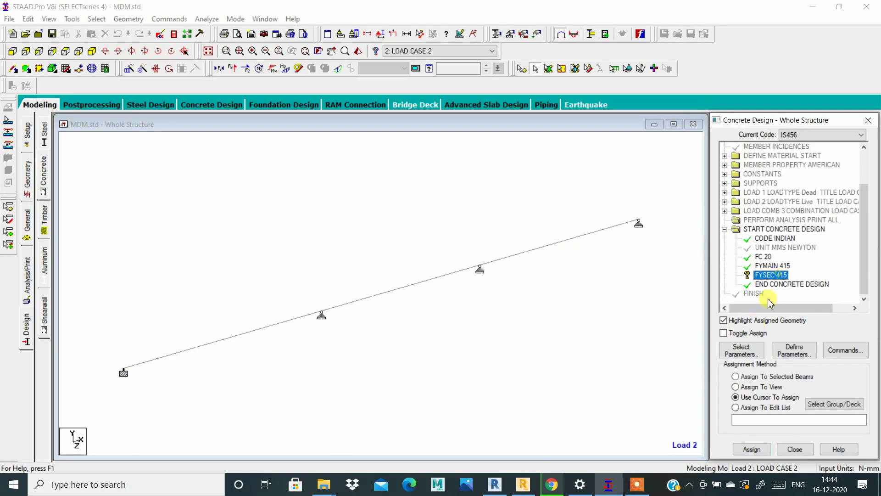
{"action": "left_click", "coordinate": [744, 387]}
{"action": "left_click", "coordinate": [752, 449]}
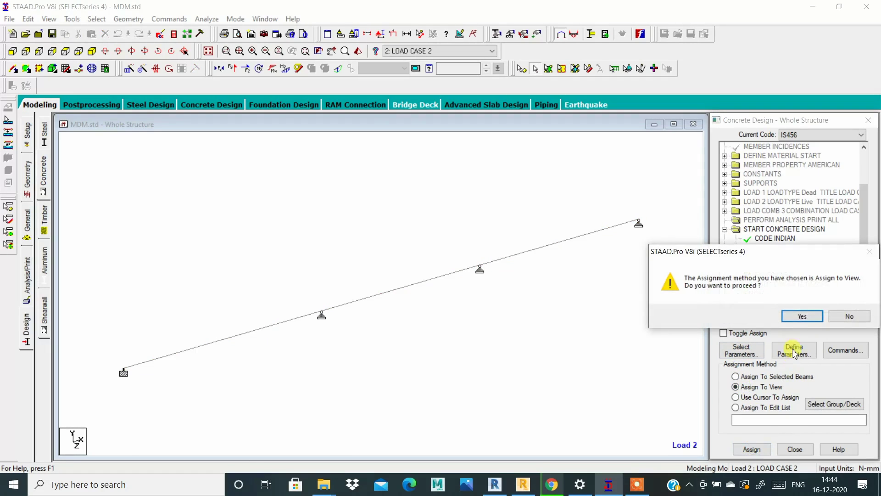
{"action": "left_click", "coordinate": [800, 316]}
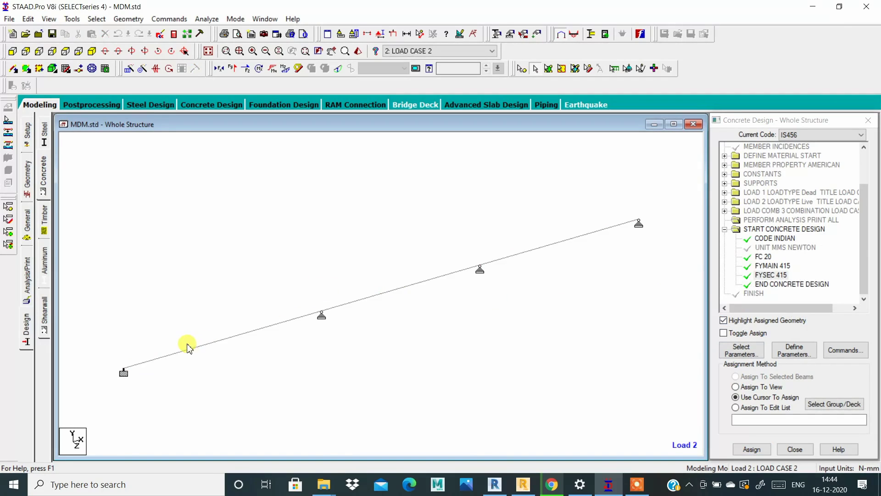
{"action": "left_click", "coordinate": [762, 266]}
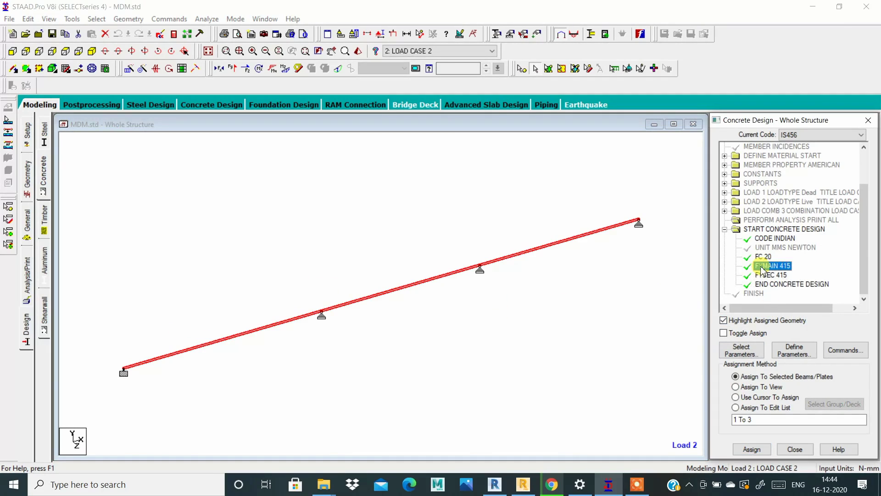
{"action": "left_click", "coordinate": [767, 275]}
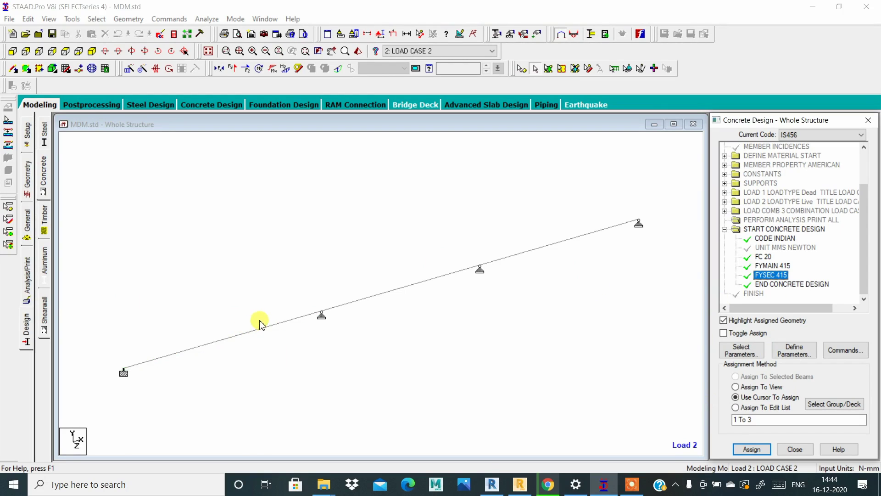
Add the DESIGN BEAM and TAKE OFF design commands to the concrete design.
{"action": "left_click", "coordinate": [841, 351]}
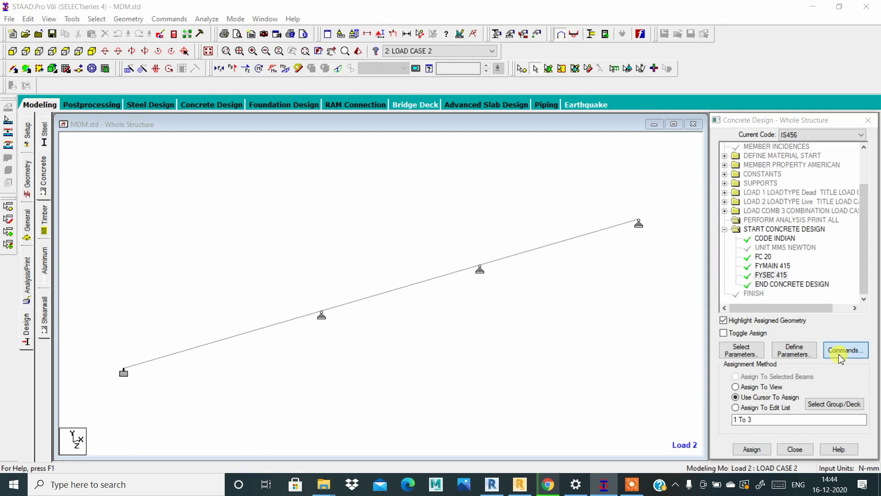
{"action": "left_click", "coordinate": [588, 204]}
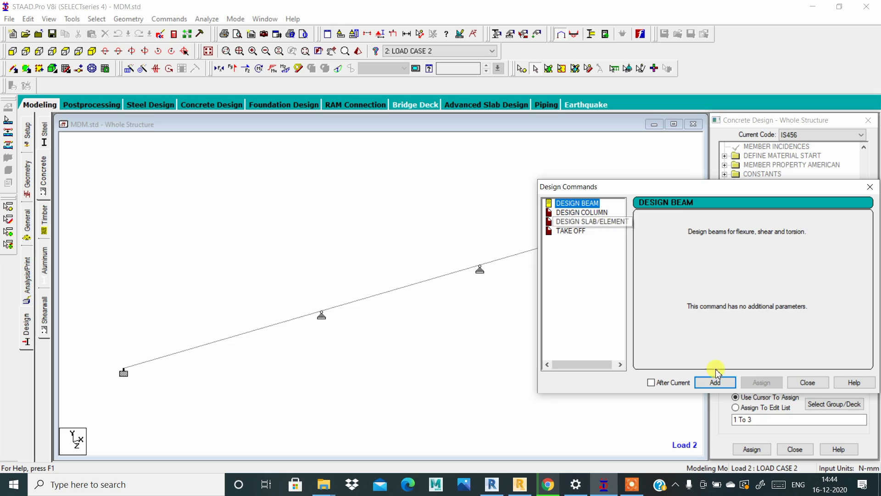
{"action": "left_click", "coordinate": [719, 383]}
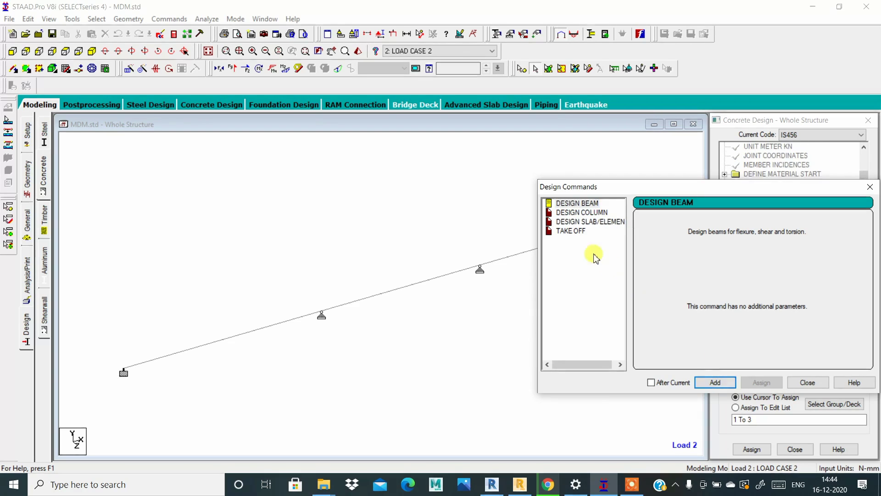
{"action": "left_click", "coordinate": [571, 230]}
{"action": "left_click", "coordinate": [714, 381]}
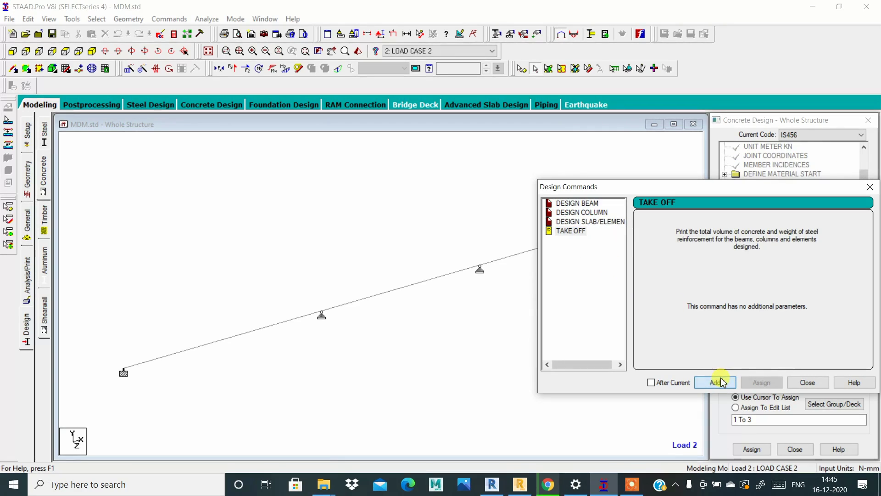
{"action": "left_click", "coordinate": [803, 382]}
{"action": "scroll", "coordinate": [799, 268], "scroll_direction": "down", "scroll_amount": 1}
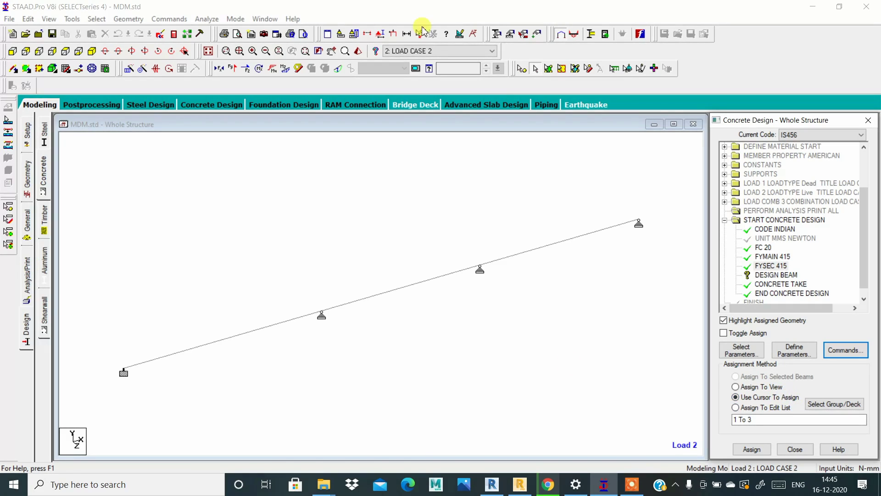
Assign the DESIGN BEAM command to all beam spans with the Assign To View method and clear the member selection.
{"action": "left_click", "coordinate": [747, 276]}
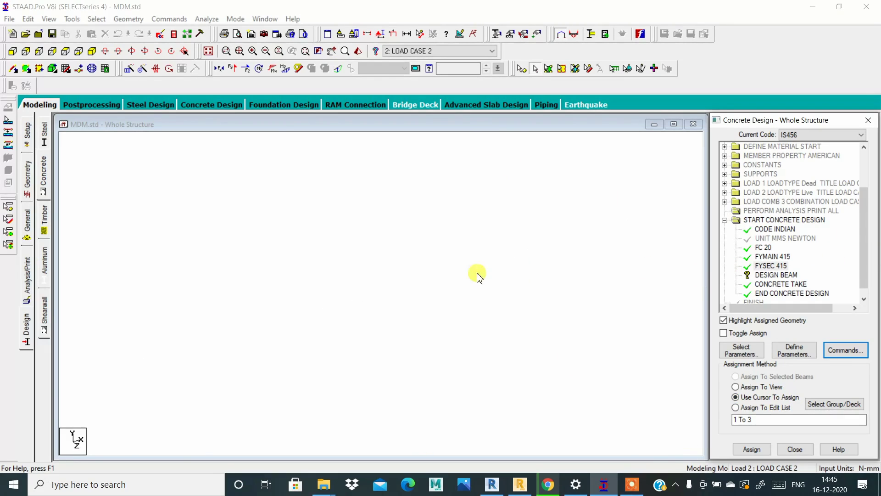
{"action": "left_click", "coordinate": [768, 276]}
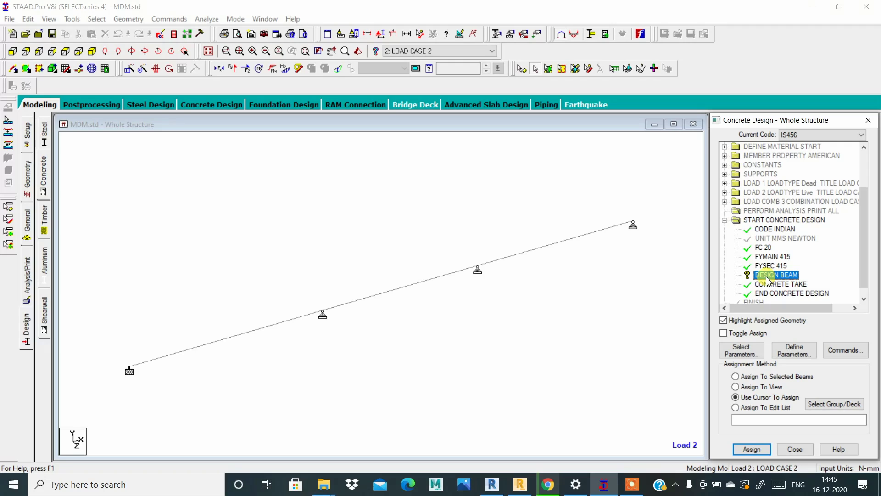
{"action": "left_click", "coordinate": [763, 388]}
{"action": "left_click", "coordinate": [754, 449]}
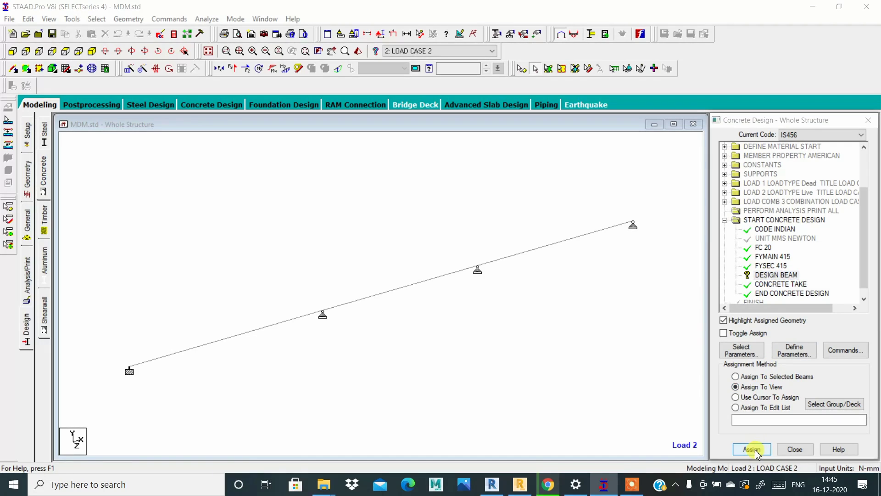
{"action": "left_click", "coordinate": [796, 316]}
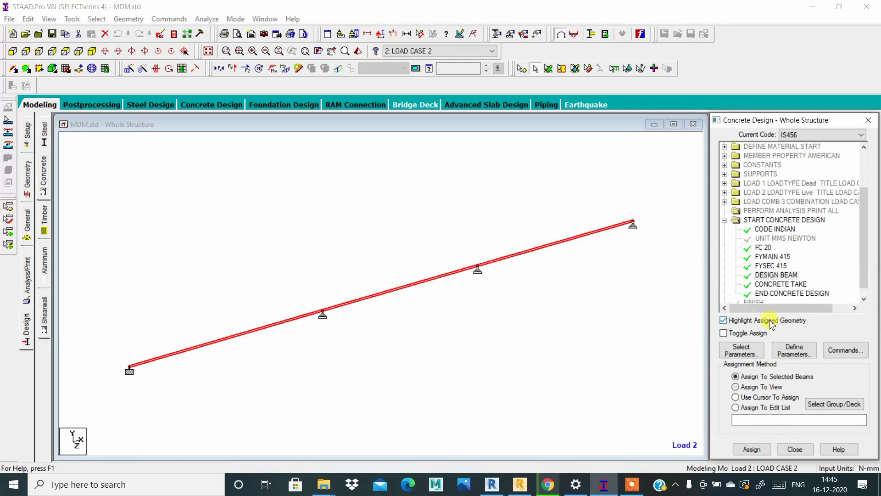
{"action": "left_click", "coordinate": [529, 312]}
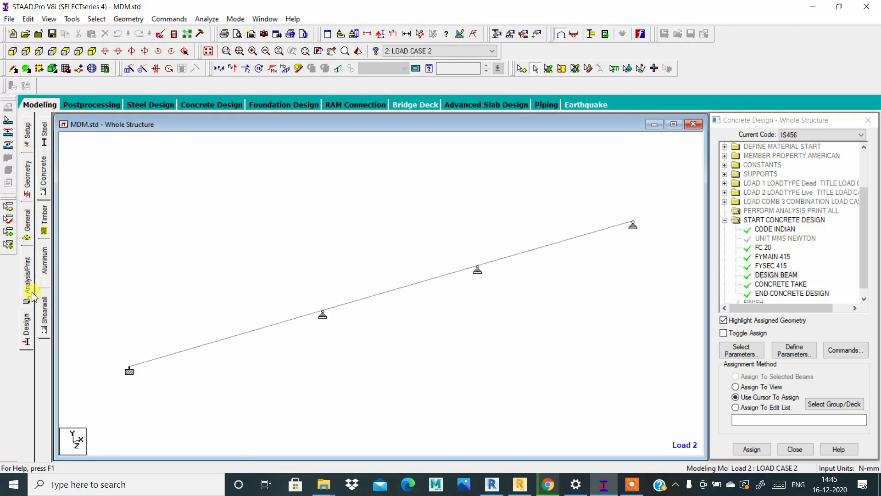
Save the modified structure, run the analysis and concrete design, and stay in modeling mode when it finishes.
{"action": "left_click", "coordinate": [24, 324]}
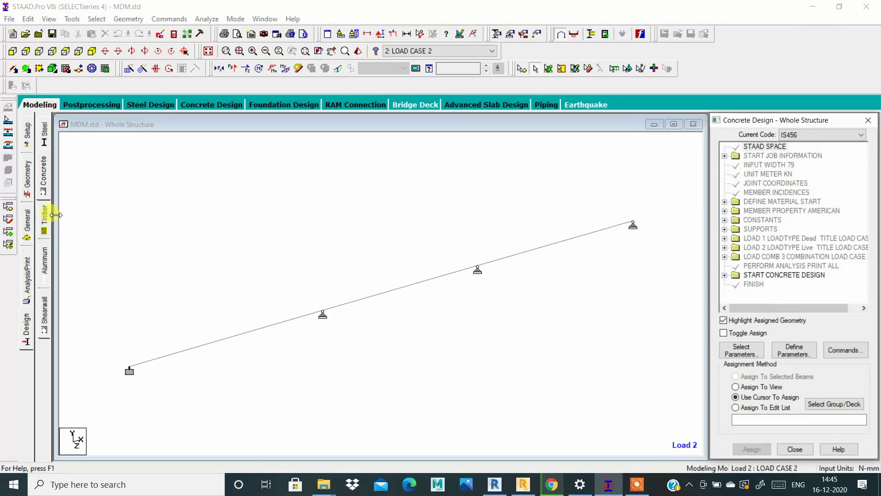
{"action": "left_click", "coordinate": [46, 182]}
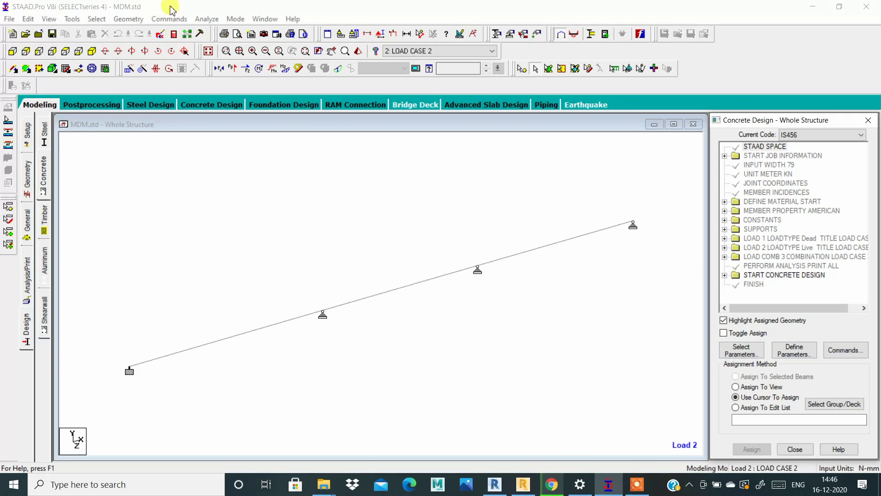
{"action": "left_click", "coordinate": [202, 18]}
{"action": "left_click", "coordinate": [205, 31]}
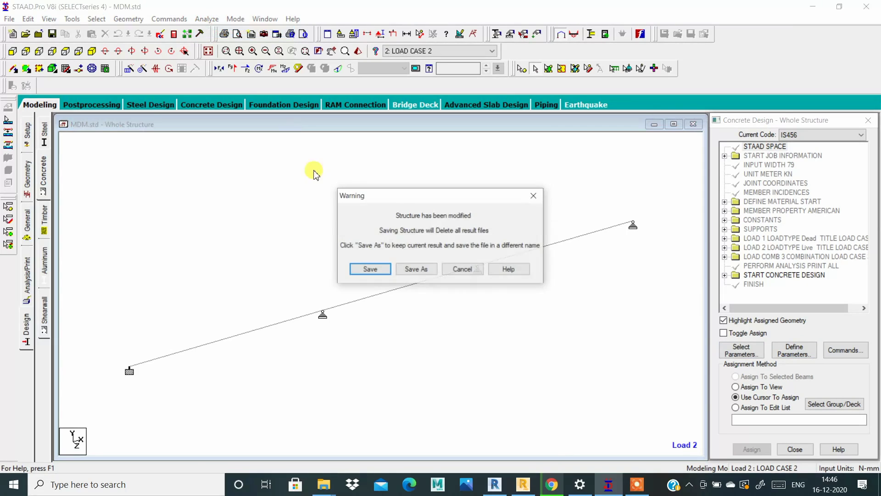
{"action": "left_click", "coordinate": [369, 270]}
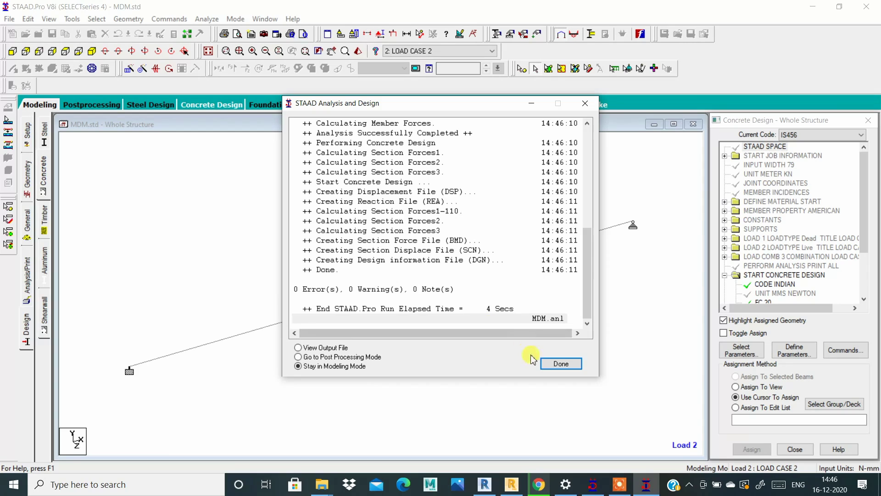
{"action": "left_click", "coordinate": [560, 363]}
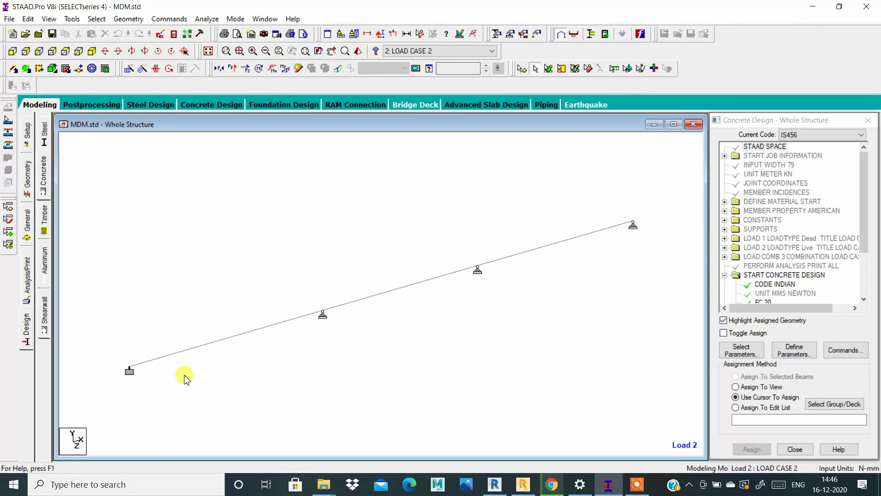
Review the concrete design results of the 5000 mm first beam span and close its beam information window.
{"action": "double_click", "coordinate": [191, 350]}
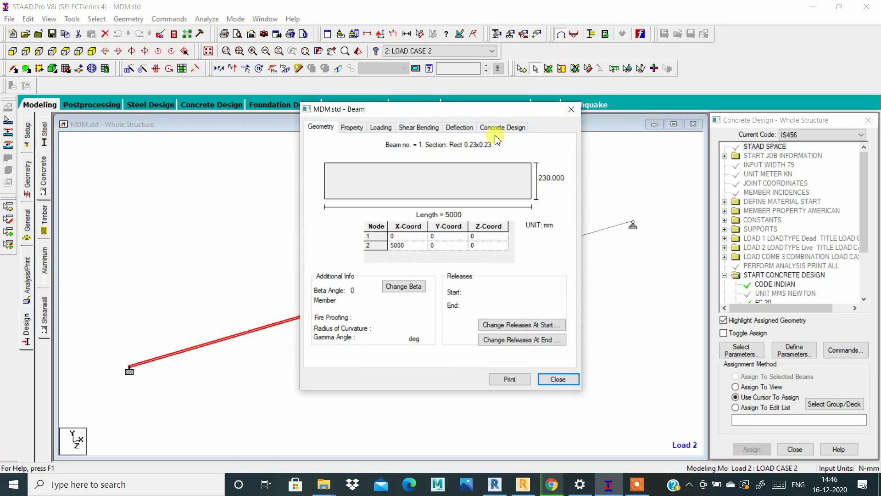
{"action": "left_click", "coordinate": [502, 127]}
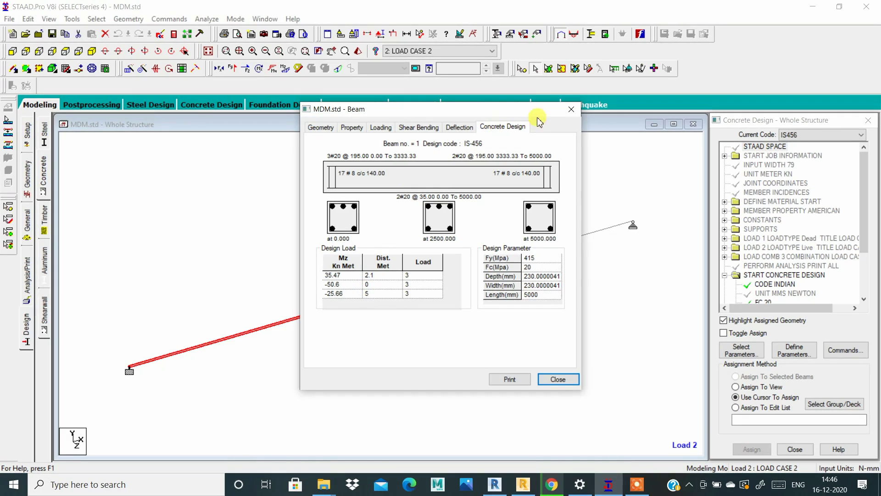
{"action": "left_click", "coordinate": [570, 109]}
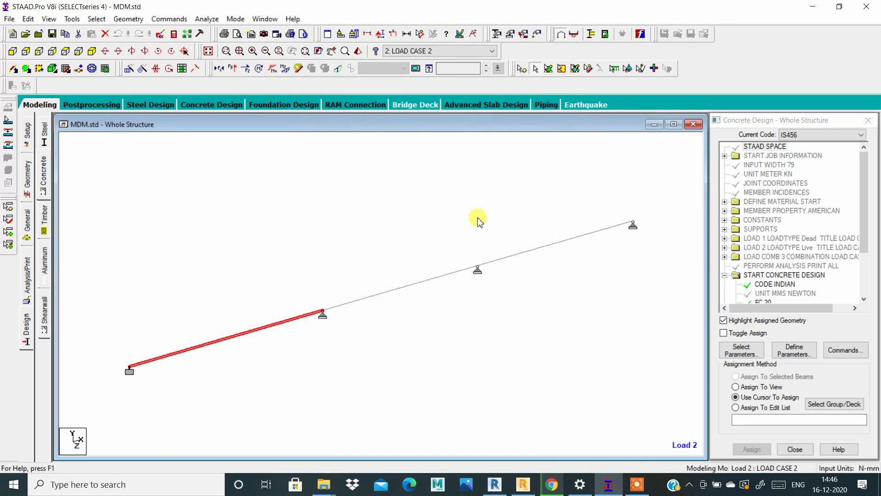
Review the concrete design results of the middle and last beam spans, closing each beam's information window.
{"action": "double_click", "coordinate": [402, 284]}
{"action": "left_click", "coordinate": [510, 126]}
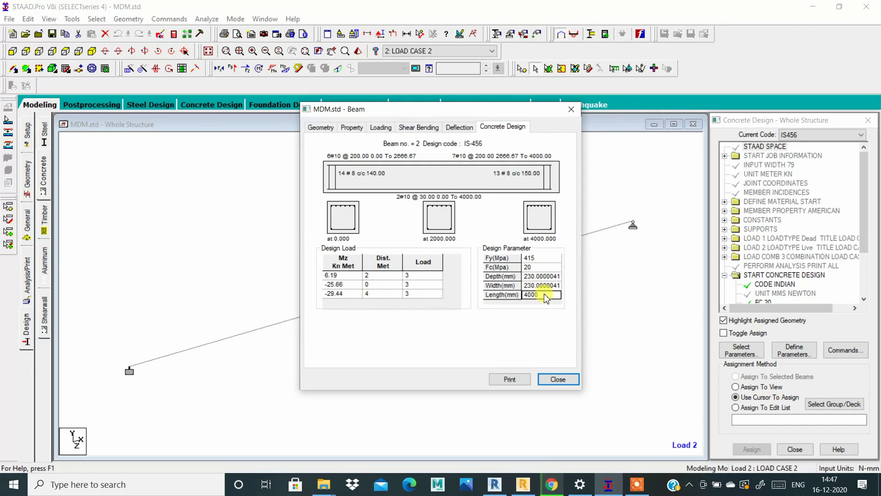
{"action": "left_click", "coordinate": [570, 111]}
{"action": "double_click", "coordinate": [521, 253]}
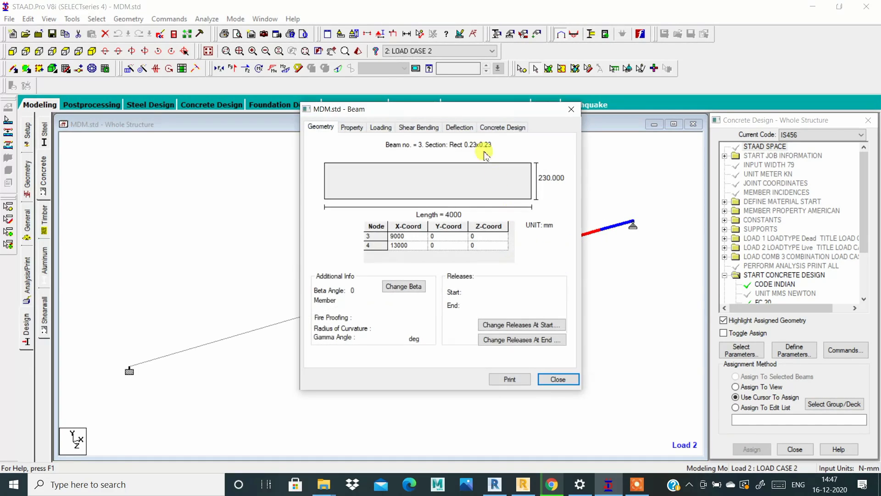
{"action": "left_click", "coordinate": [495, 128]}
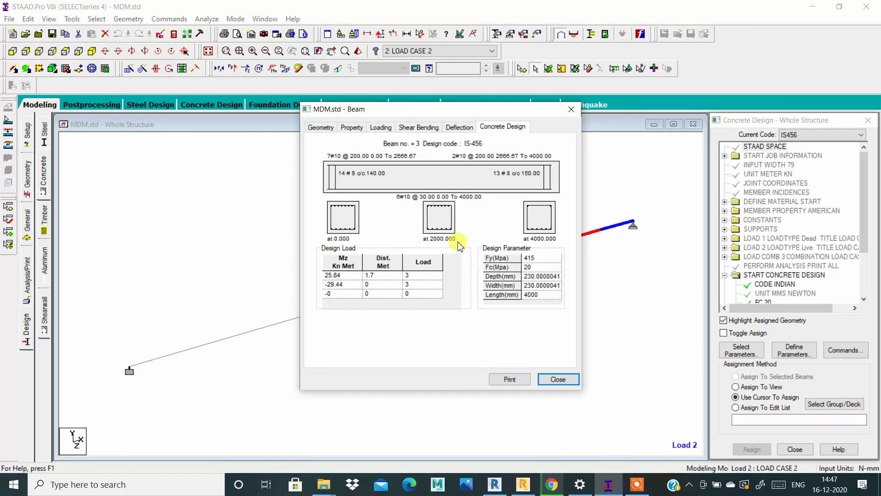
{"action": "left_click", "coordinate": [571, 110]}
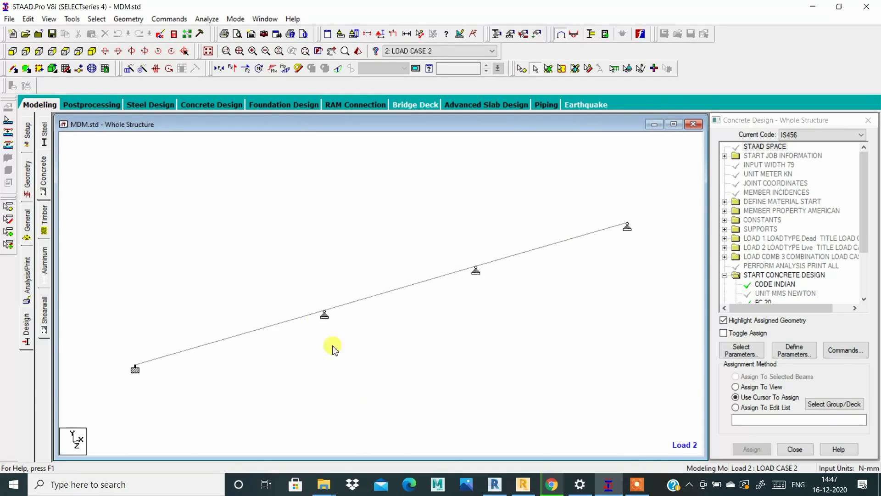
Clear the beam selection, rerun the analysis and concrete design, and open the output file when the run finishes.
{"action": "left_click", "coordinate": [305, 319]}
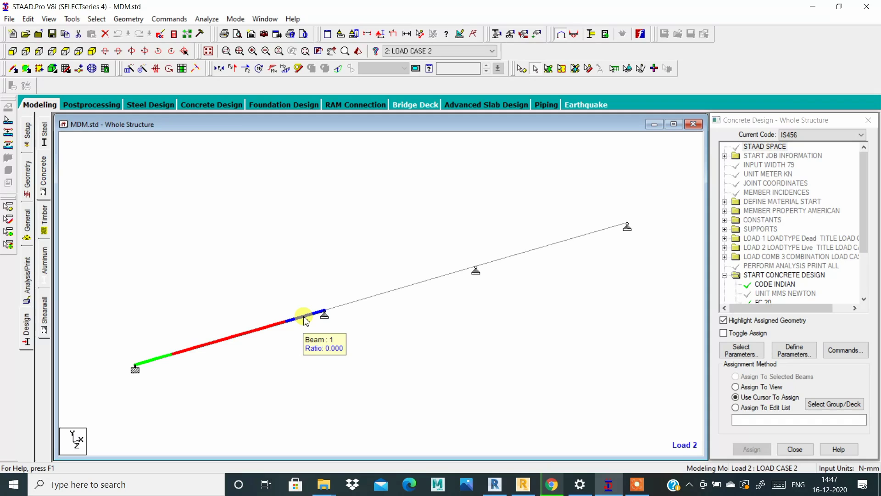
{"action": "left_click", "coordinate": [291, 223]}
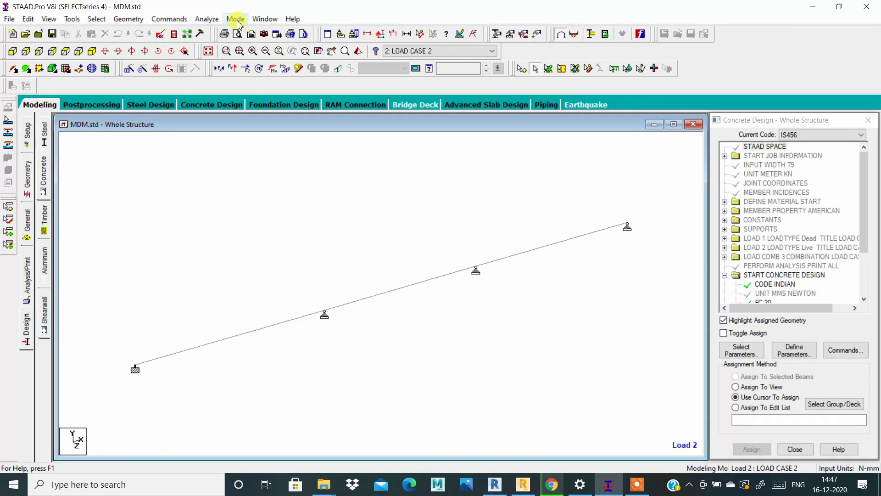
{"action": "left_click", "coordinate": [207, 19]}
{"action": "left_click", "coordinate": [209, 29]}
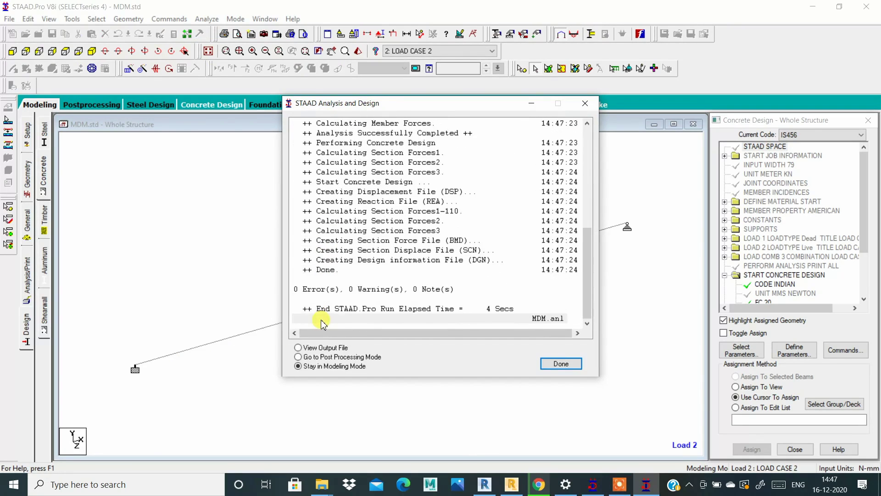
{"action": "left_click", "coordinate": [308, 349]}
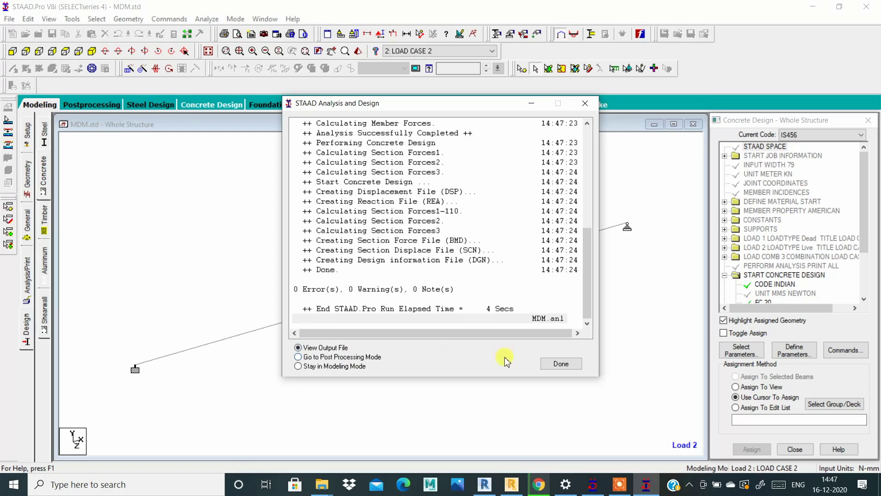
{"action": "left_click", "coordinate": [560, 363]}
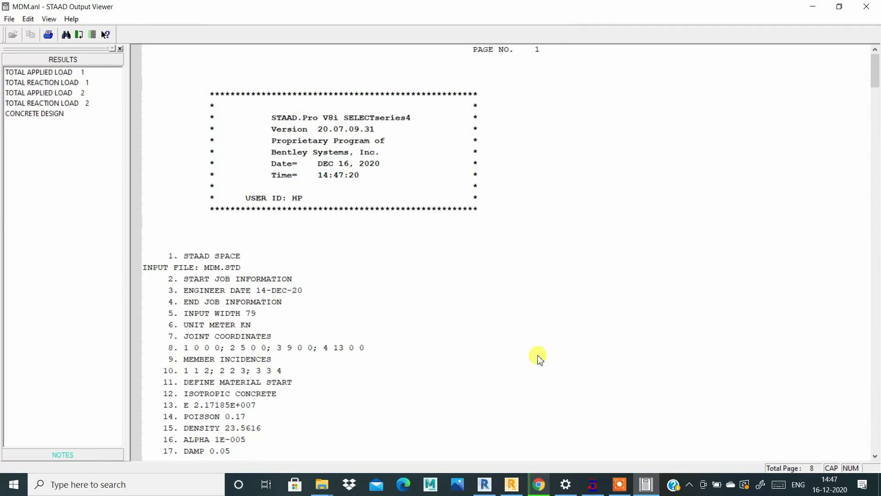
Go to the concrete design results in the output file and examine beam 1's size and its top and bottom reinforcement areas.
{"action": "left_click", "coordinate": [40, 114]}
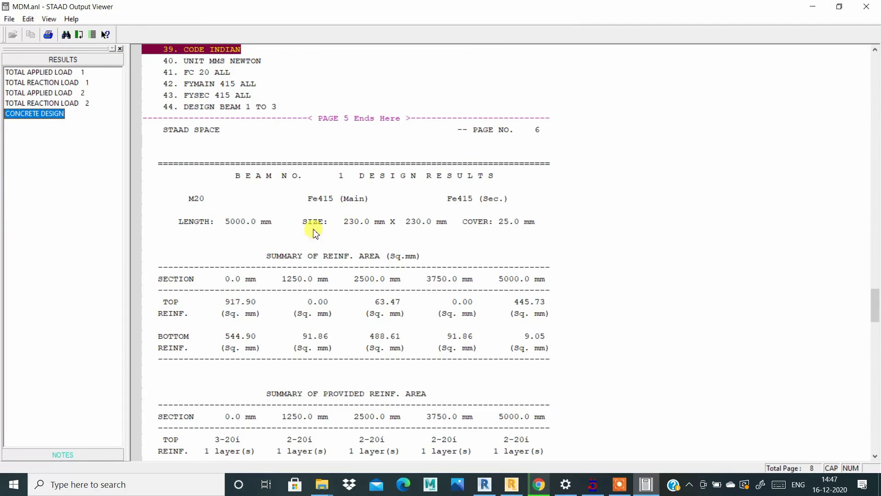
{"action": "scroll", "coordinate": [282, 245], "scroll_direction": "down", "scroll_amount": 1}
{"action": "left_click", "coordinate": [247, 188]}
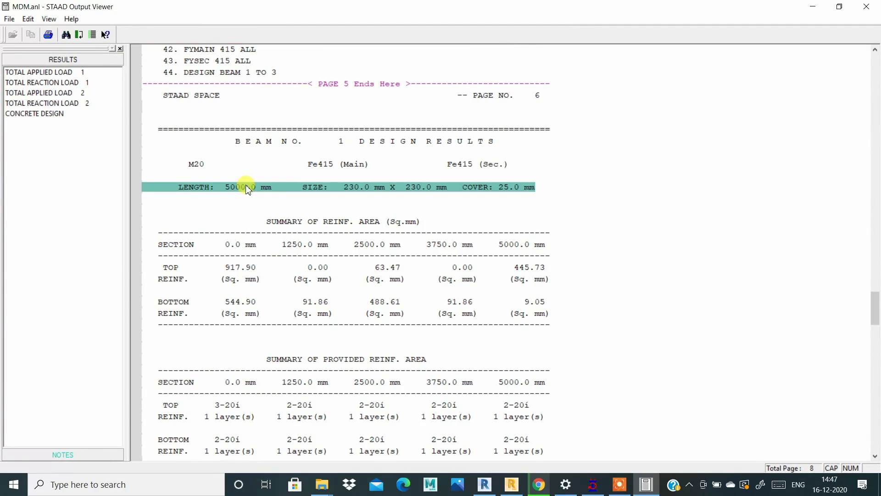
{"action": "scroll", "coordinate": [291, 281], "scroll_direction": "down", "scroll_amount": 1}
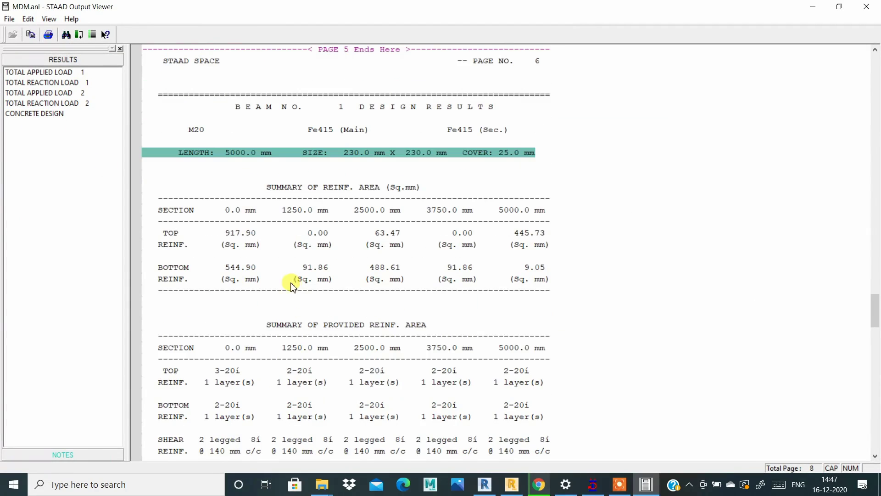
{"action": "left_click", "coordinate": [237, 235]}
{"action": "left_click", "coordinate": [242, 269]}
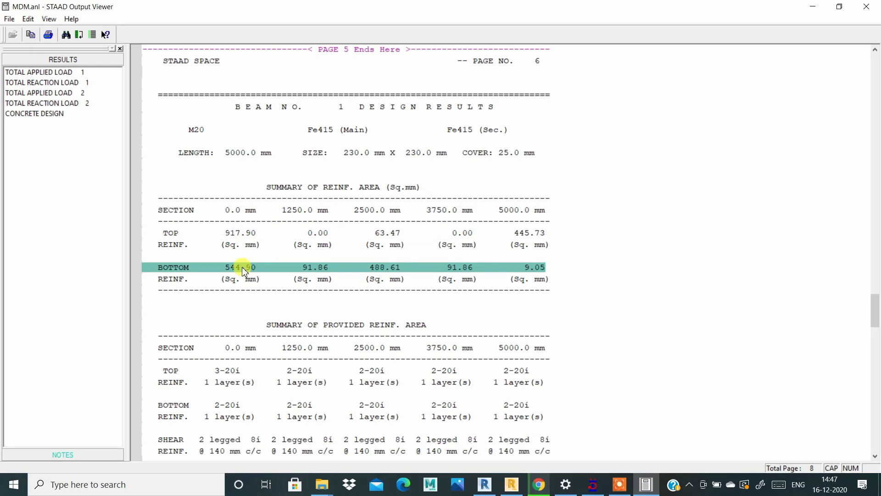
{"action": "left_click", "coordinate": [235, 235]}
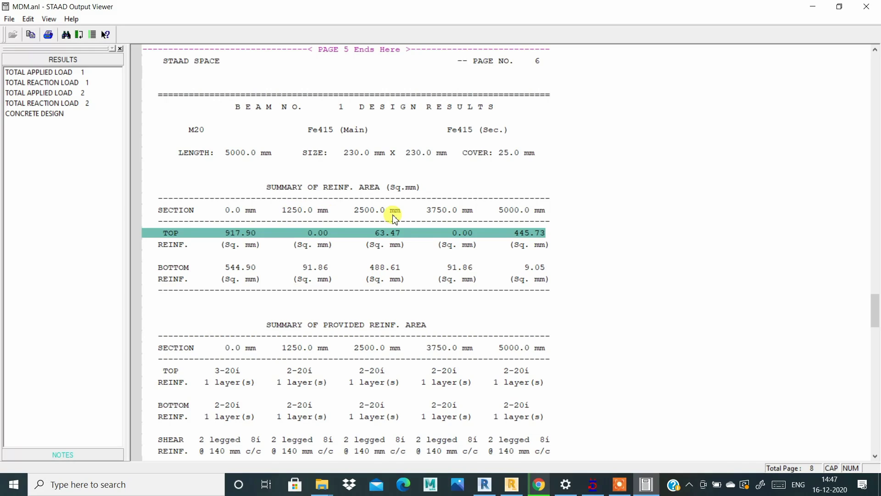
{"action": "left_click", "coordinate": [524, 232]}
Switch back to the STAAD.Pro model and display the bending Z moment diagram for load case 2.
{"action": "left_click", "coordinate": [593, 487]}
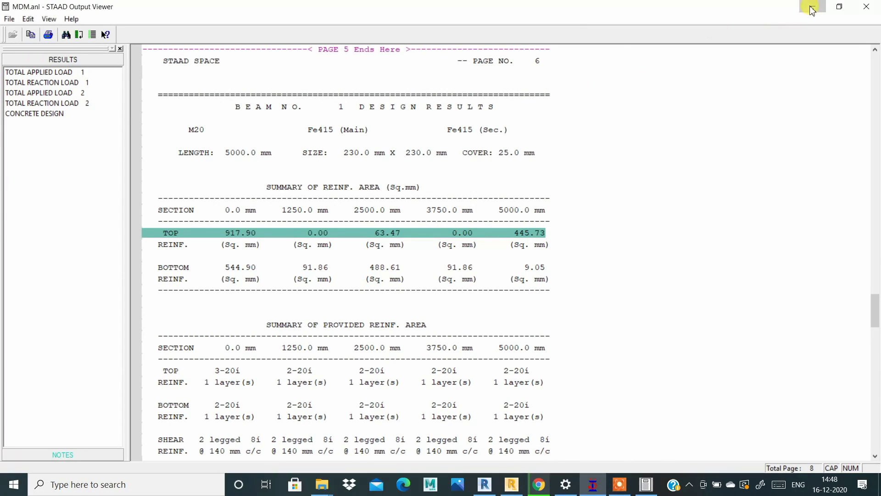
{"action": "left_click", "coordinate": [866, 6]}
{"action": "left_click", "coordinate": [285, 70]}
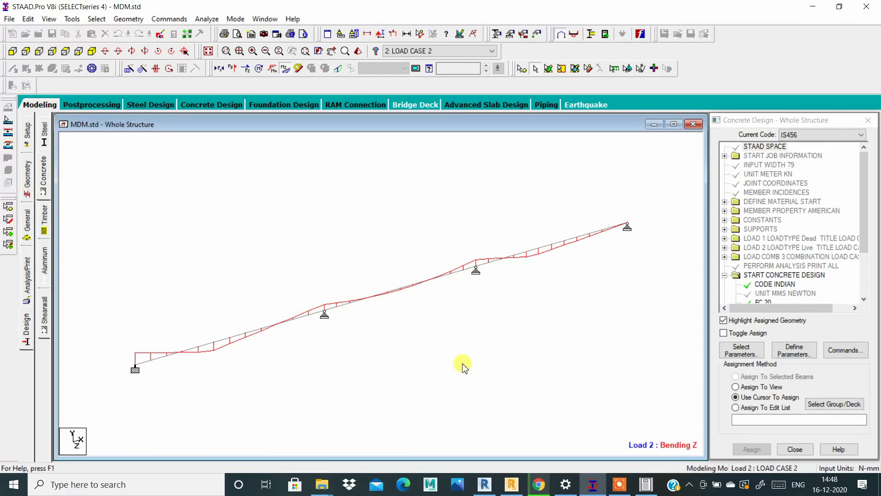
Compare beam 1's bottom and top reinforcement areas in the output file with the diagram, and return to the STAAD.Pro model.
{"action": "left_click", "coordinate": [645, 484]}
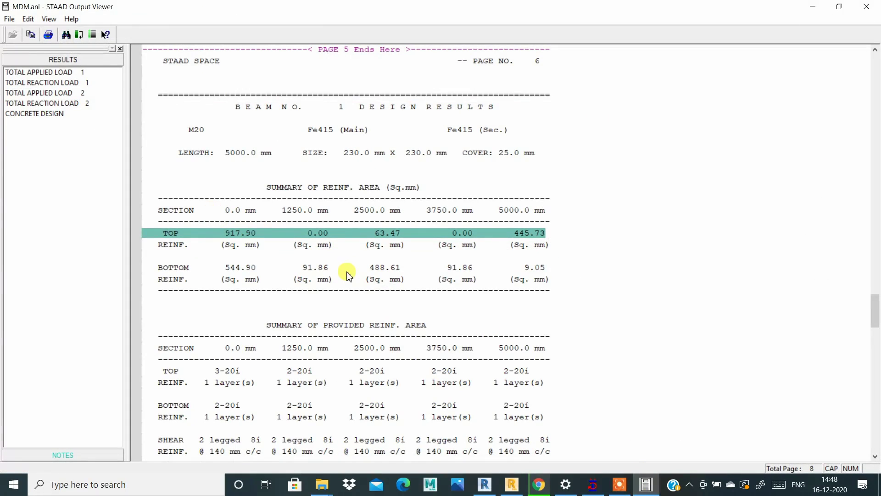
{"action": "left_click", "coordinate": [394, 270]}
{"action": "left_click", "coordinate": [514, 234]}
{"action": "left_click", "coordinate": [594, 487]}
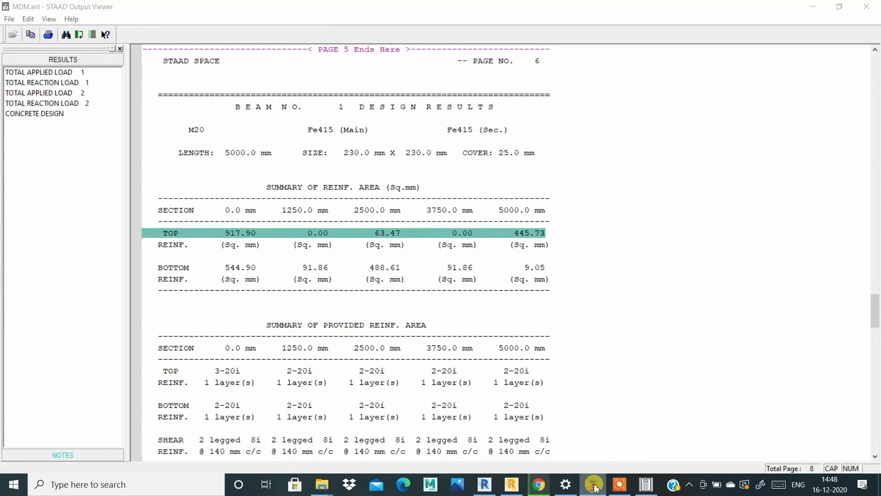
{"action": "left_click", "coordinate": [813, 7]}
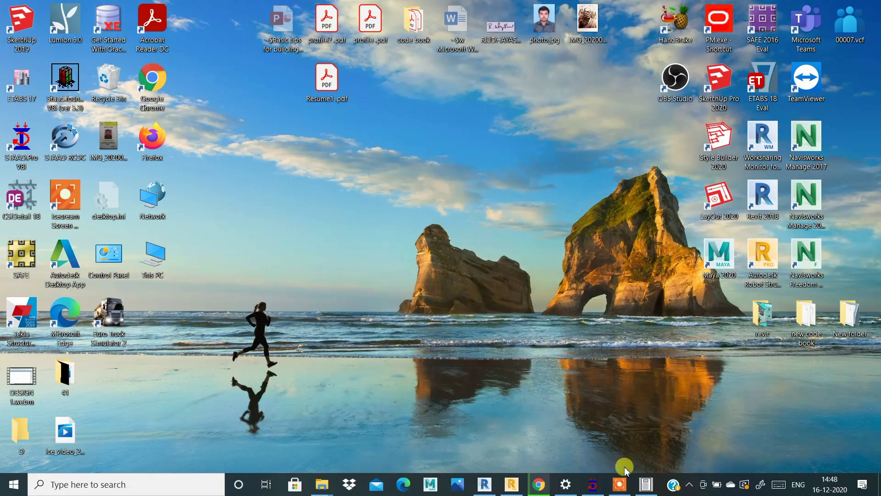
{"action": "left_click", "coordinate": [592, 485]}
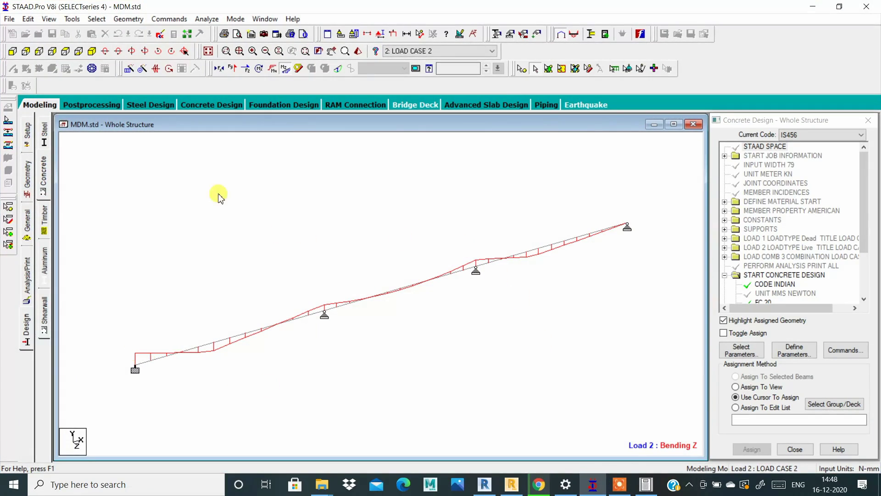
Enter the postprocessing mode with load cases 1 and 2 and combination load case 3 selected in the results setup.
{"action": "left_click", "coordinate": [92, 19]}
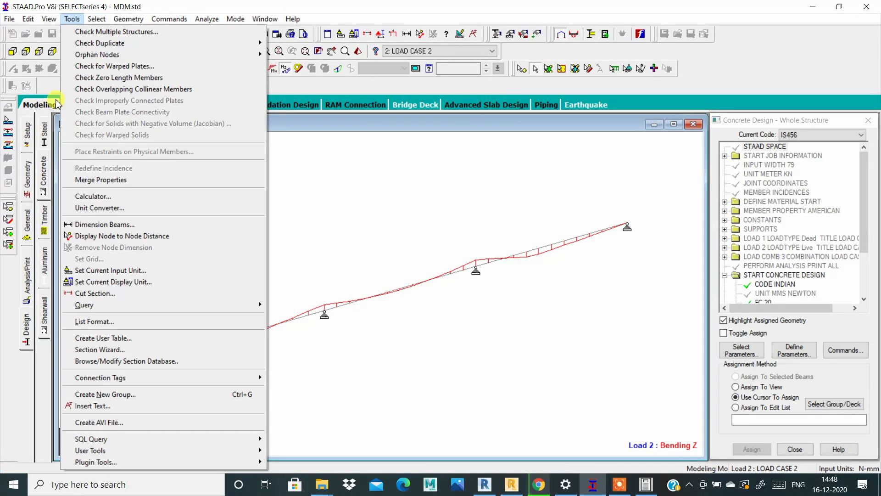
{"action": "left_click", "coordinate": [90, 106]}
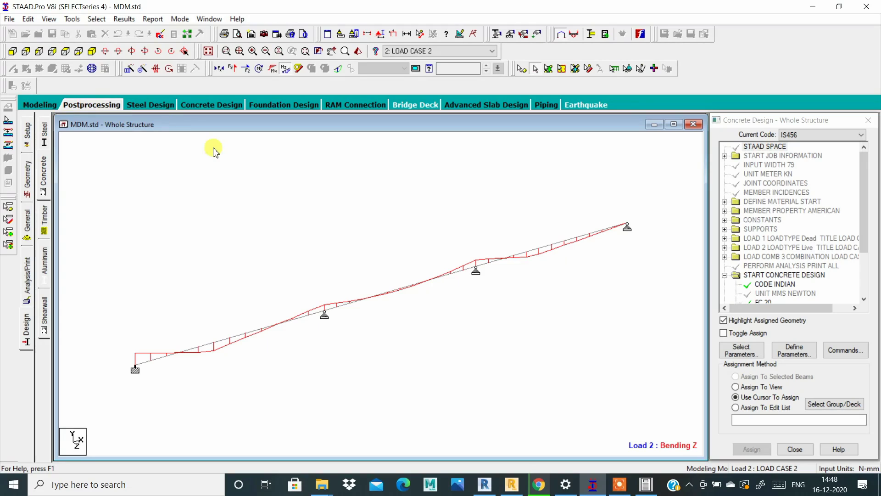
{"action": "left_click", "coordinate": [458, 329]}
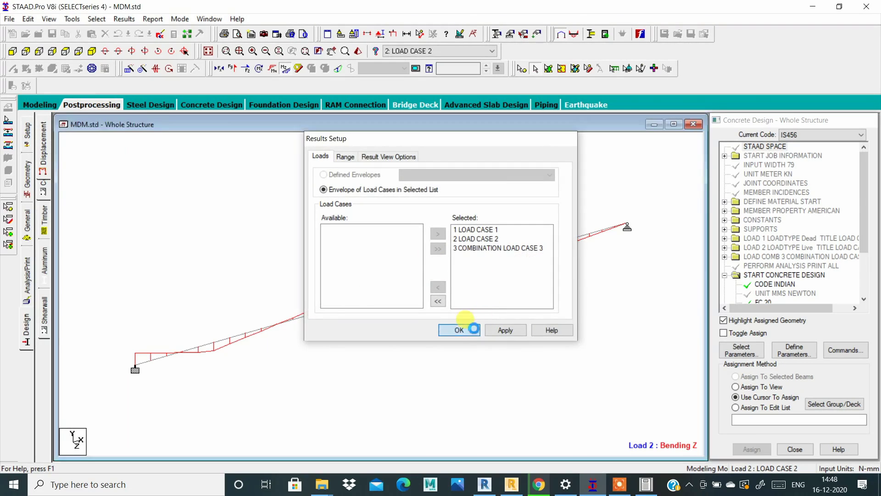
Activate combination load case 3, maximize the whole structure view, and replace the displacement display with the bending Z diagram.
{"action": "left_click", "coordinate": [427, 51]}
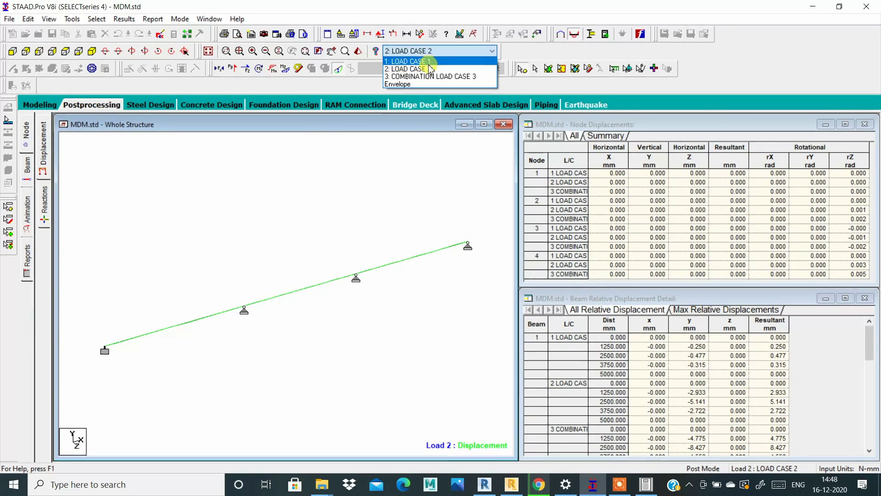
{"action": "left_click", "coordinate": [431, 52]}
{"action": "left_click", "coordinate": [433, 53]}
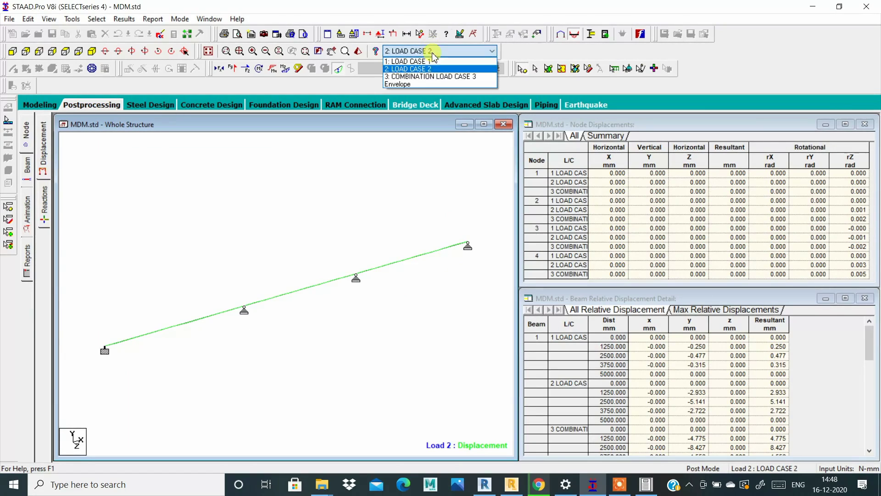
{"action": "left_click", "coordinate": [432, 76]}
{"action": "left_click", "coordinate": [484, 124]}
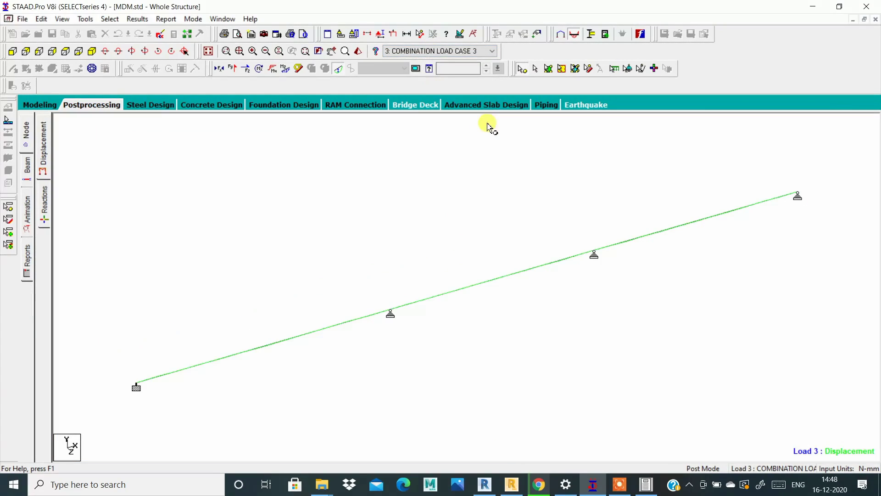
{"action": "left_click", "coordinate": [340, 70]}
{"action": "left_click", "coordinate": [286, 69]}
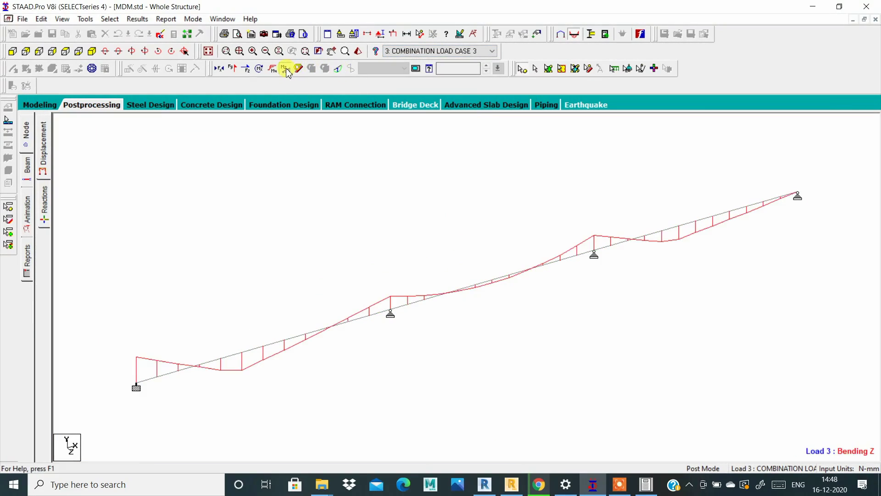
Annotate the bending moment diagram with values at the beam ends and mid points, and close the annotation settings.
{"action": "left_click", "coordinate": [135, 19]}
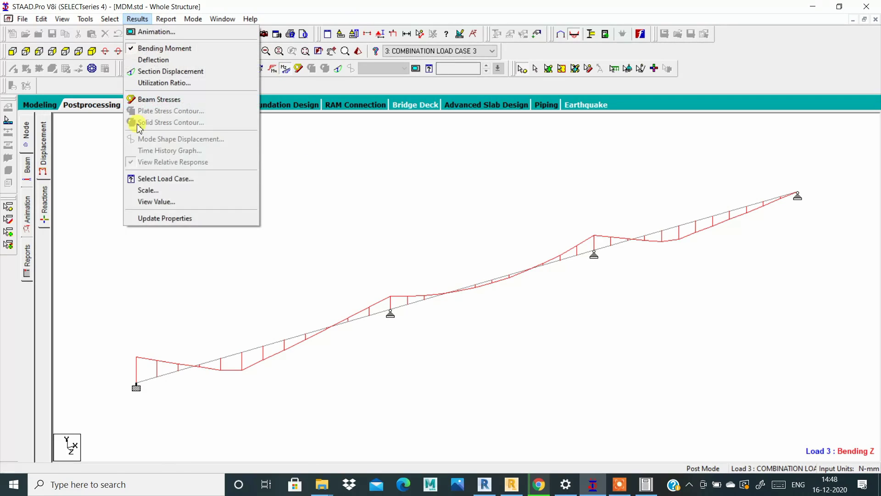
{"action": "left_click", "coordinate": [152, 201]}
{"action": "left_click", "coordinate": [403, 153]}
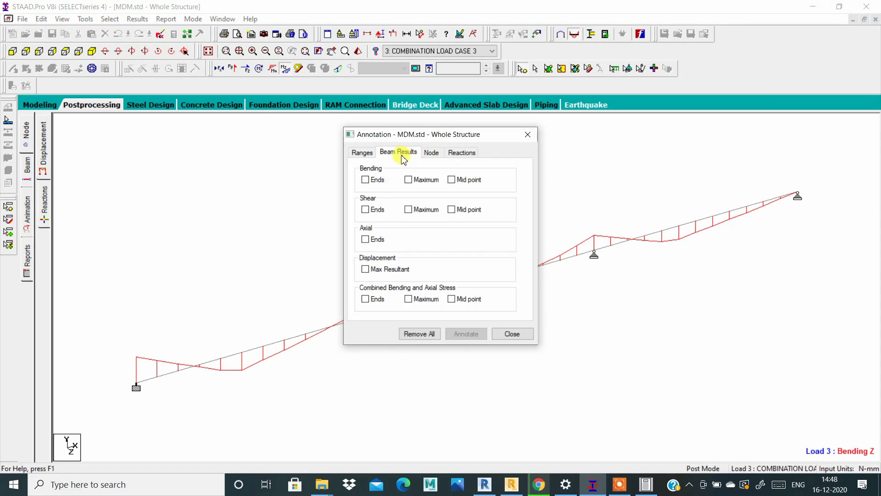
{"action": "left_click", "coordinate": [451, 179]}
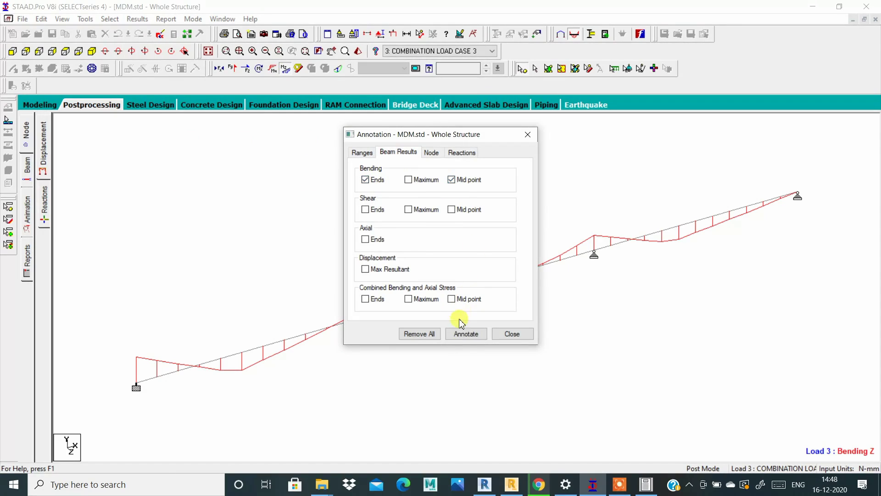
{"action": "left_click", "coordinate": [466, 334]}
{"action": "left_click", "coordinate": [512, 333]}
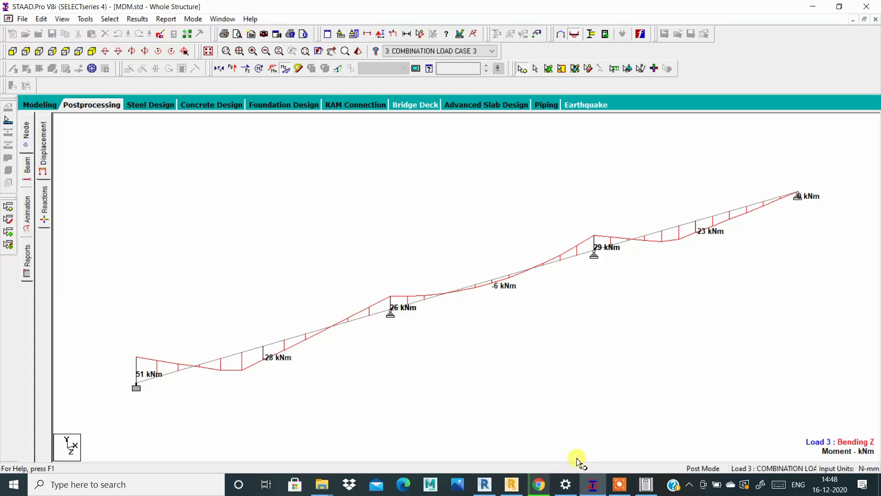
Review beam 1's required reinforcement areas in the STAAD output file against the bending Z diagram in the STAAD.Pro model.
{"action": "left_click", "coordinate": [646, 484]}
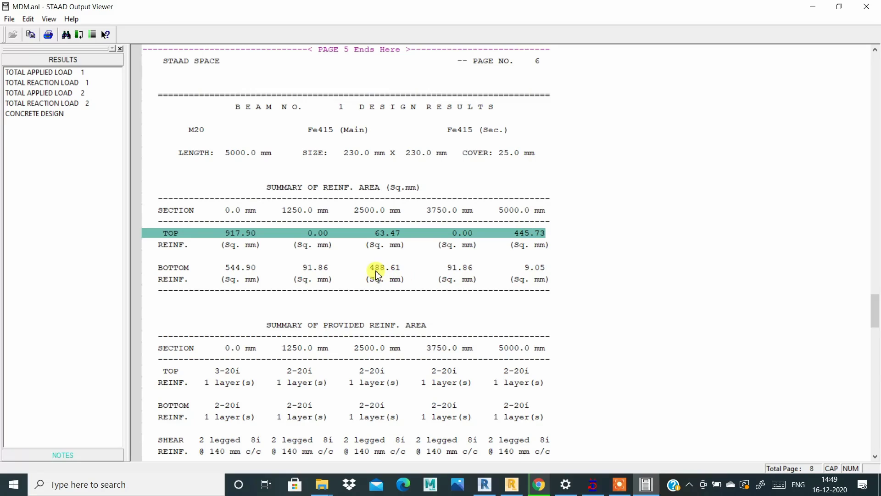
{"action": "left_click", "coordinate": [593, 484]}
{"action": "left_click", "coordinate": [811, 5]}
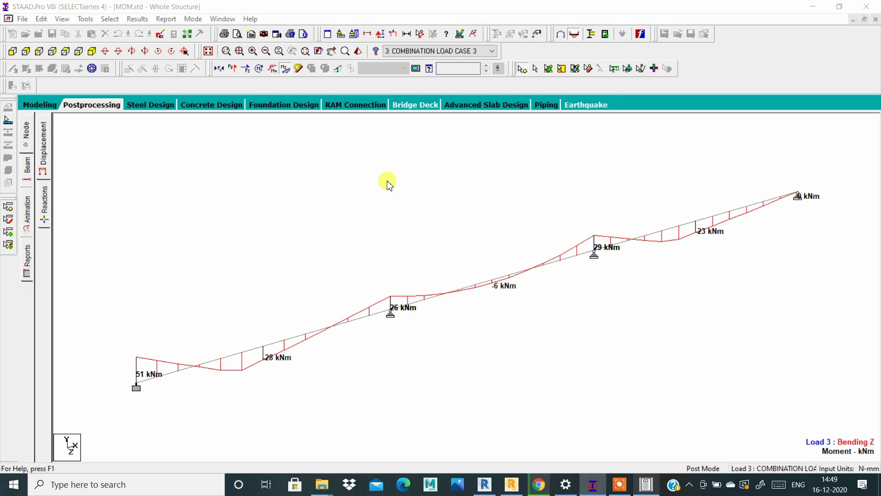
Switch to the output file and compare beam 1's required top and bottom areas with the provided top bars at the 0.0 mm section.
{"action": "key", "text": "alt+Tab"}
{"action": "scroll", "coordinate": [295, 235], "scroll_direction": "down", "scroll_amount": 3}
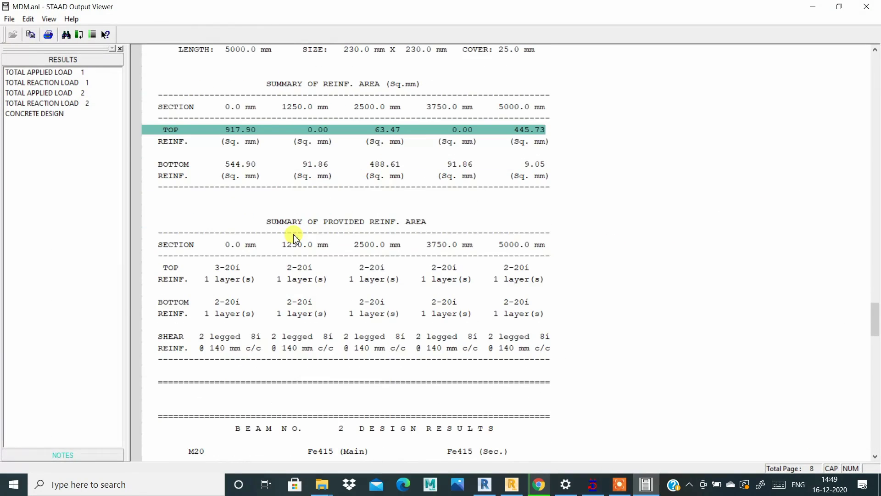
{"action": "scroll", "coordinate": [260, 243], "scroll_direction": "up", "scroll_amount": 1}
{"action": "scroll", "coordinate": [260, 244], "scroll_direction": "up", "scroll_amount": 1}
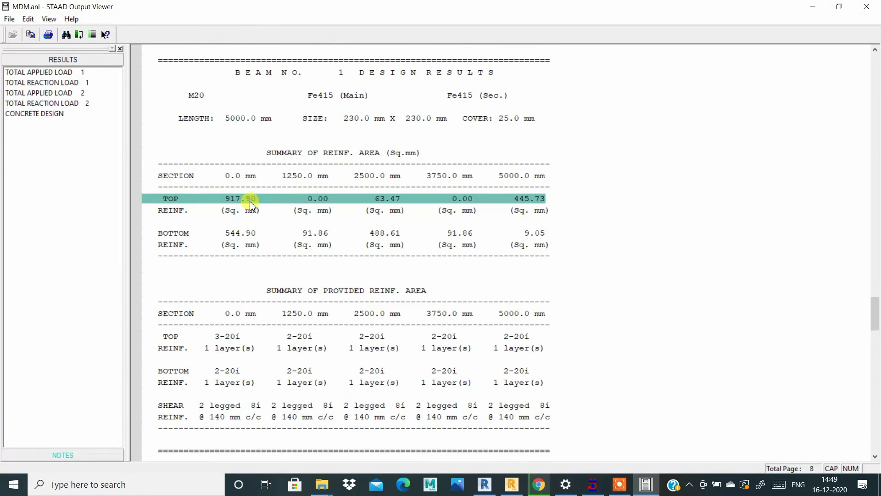
{"action": "scroll", "coordinate": [250, 201], "scroll_direction": "down", "scroll_amount": 1}
{"action": "left_click", "coordinate": [226, 301]}
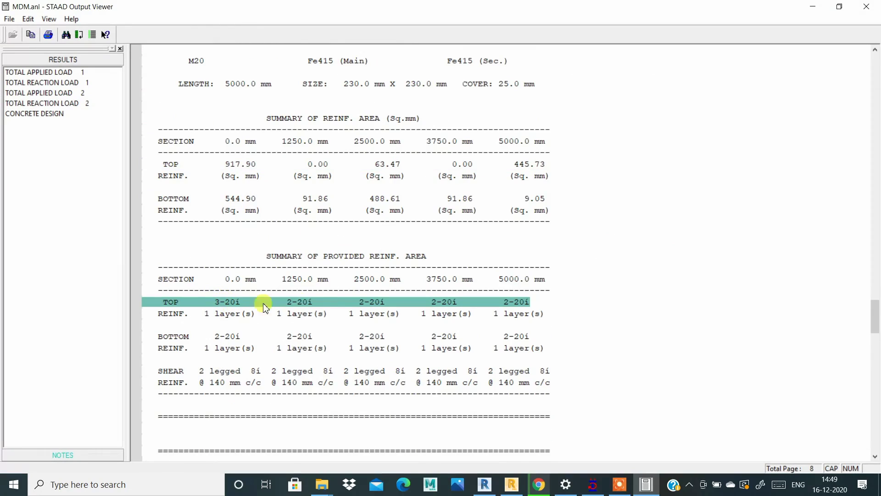
{"action": "left_click", "coordinate": [248, 165]}
{"action": "left_click", "coordinate": [250, 198]}
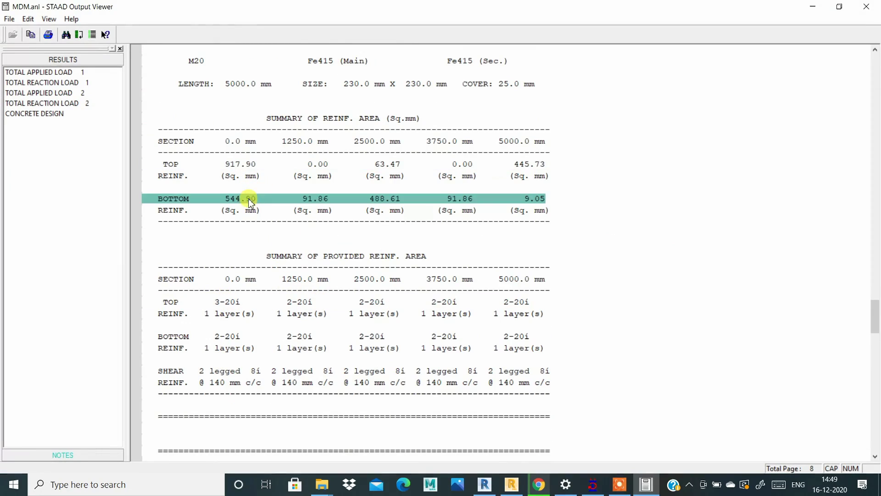
Examine beam 1's provided top, bottom and shear reinforcement along its sections.
{"action": "left_click", "coordinate": [227, 302]}
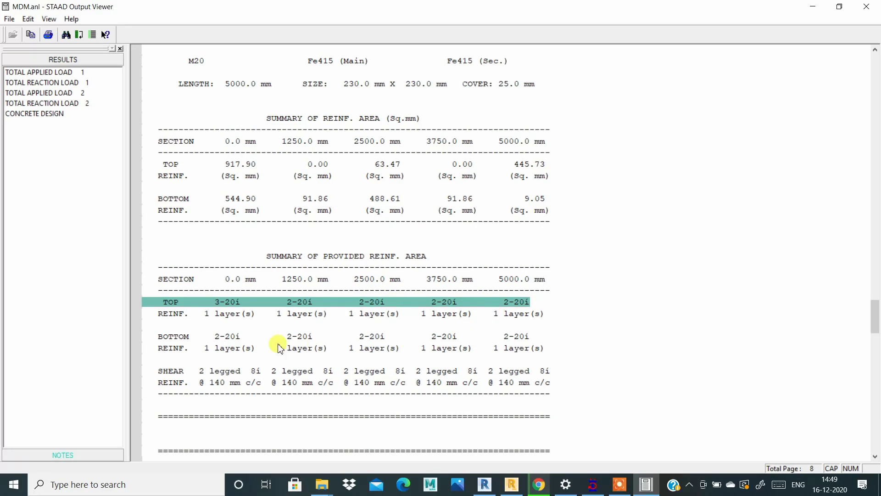
{"action": "left_click", "coordinate": [250, 338]}
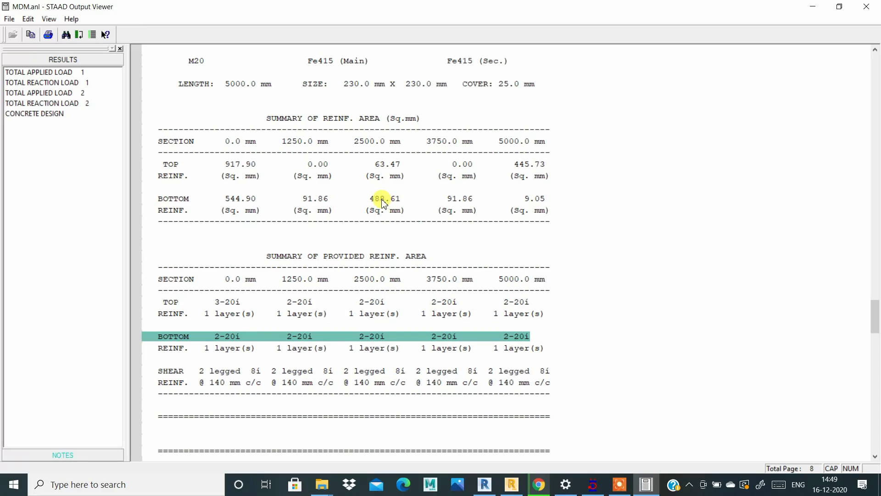
{"action": "scroll", "coordinate": [362, 263], "scroll_direction": "down", "scroll_amount": 2}
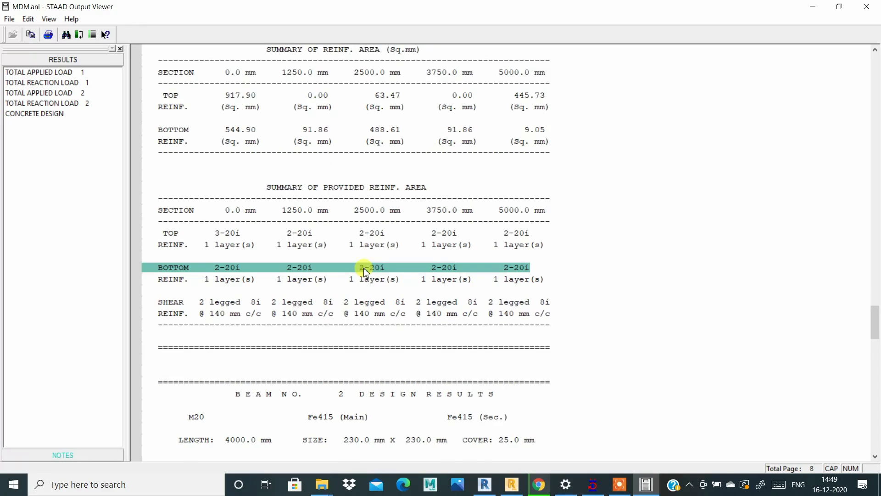
{"action": "left_click", "coordinate": [231, 315]}
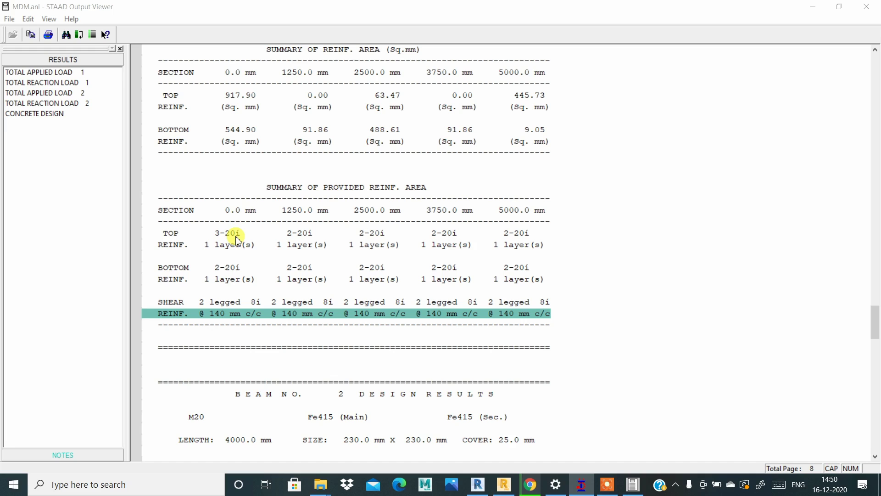
Compare beam 2's required top and bottom reinforcement areas with the bending moment diagram, and return to the output file.
{"action": "scroll", "coordinate": [238, 238], "scroll_direction": "down", "scroll_amount": 7}
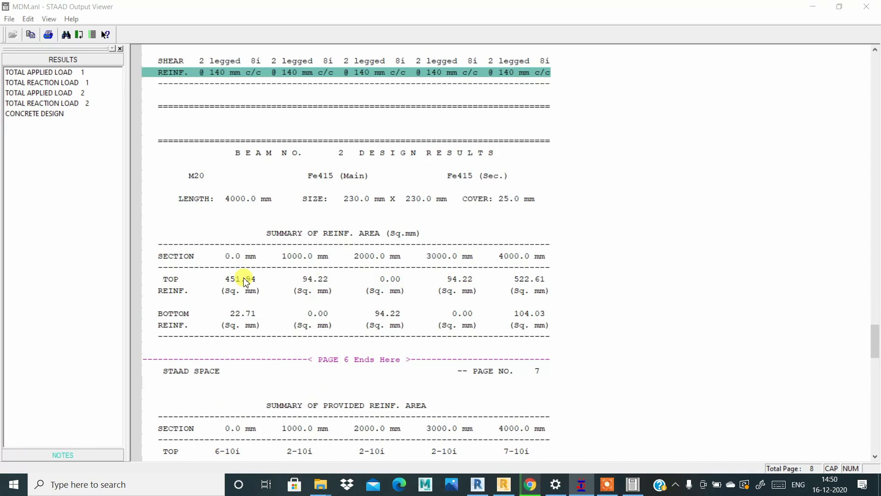
{"action": "left_click", "coordinate": [243, 281]}
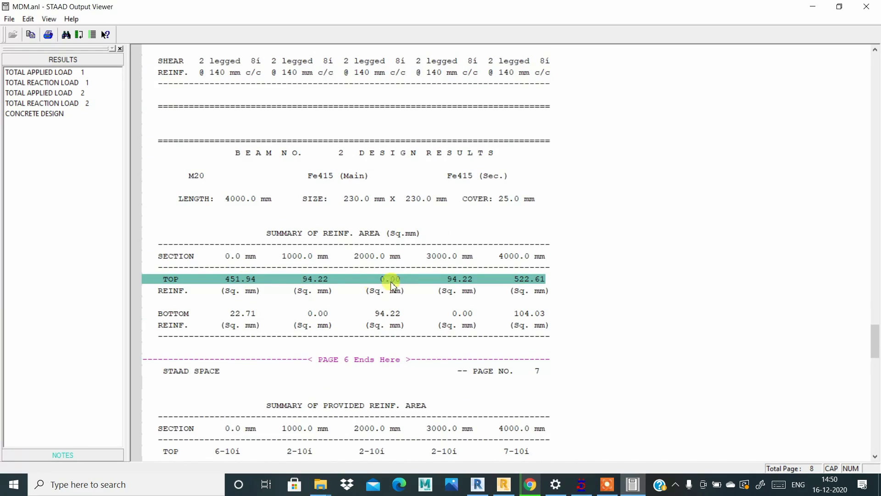
{"action": "left_click", "coordinate": [386, 315]}
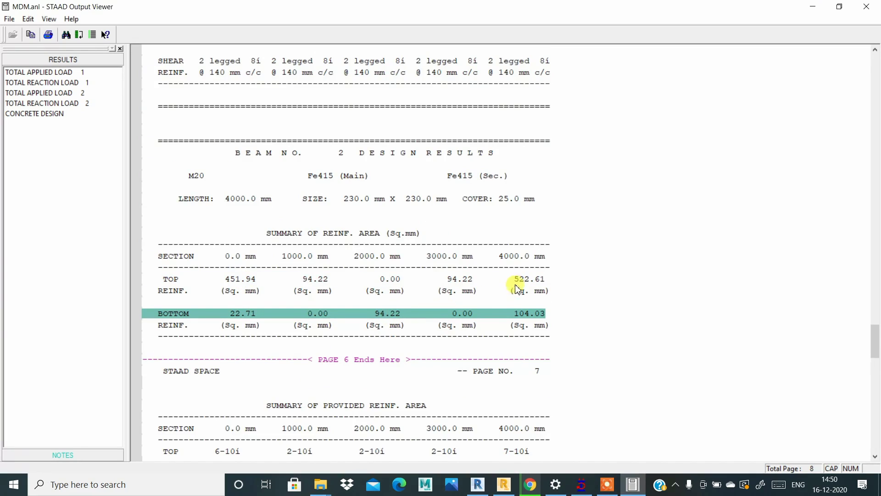
{"action": "left_click", "coordinate": [539, 285]}
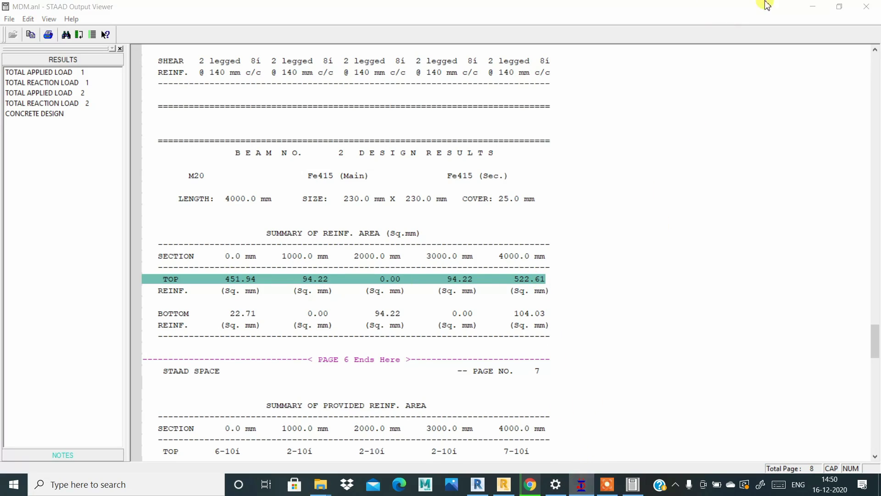
{"action": "left_click", "coordinate": [811, 7]}
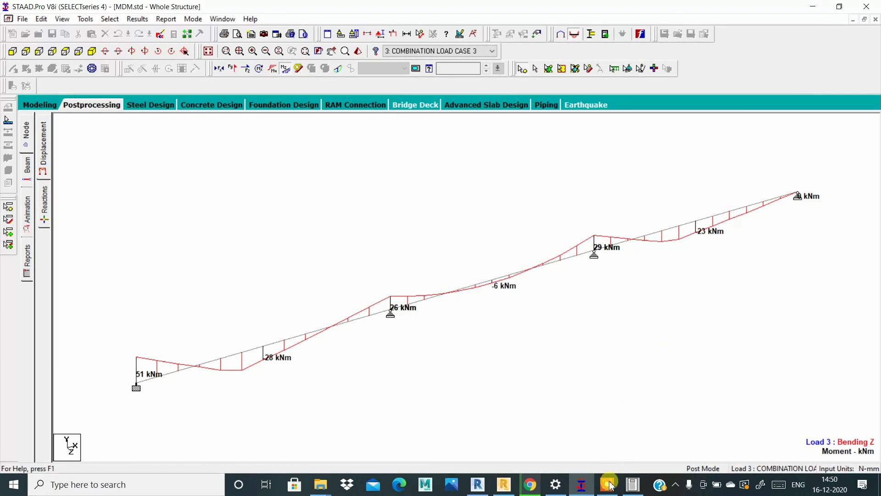
{"action": "left_click", "coordinate": [642, 489]}
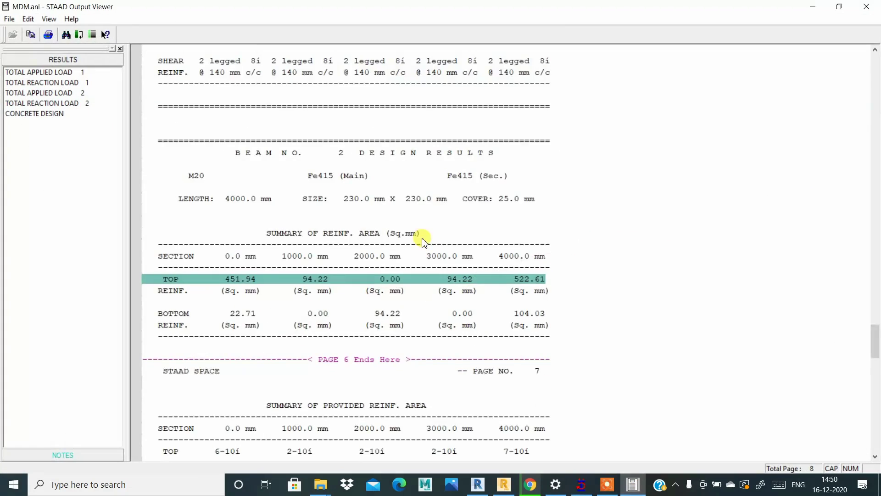
Examine beam 2's provided top, bottom and shear reinforcement in the output file.
{"action": "scroll", "coordinate": [419, 236], "scroll_direction": "down", "scroll_amount": 4}
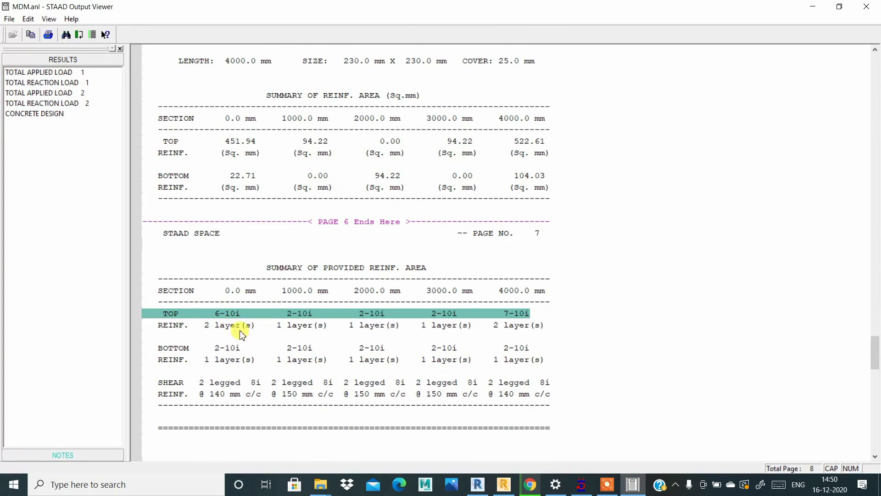
{"action": "left_click", "coordinate": [235, 317]}
{"action": "left_click", "coordinate": [249, 360]}
{"action": "left_click", "coordinate": [251, 385]}
Compare beam 3's required top and bottom reinforcement areas in the output file with the bending moment diagram.
{"action": "scroll", "coordinate": [294, 342], "scroll_direction": "down", "scroll_amount": 8}
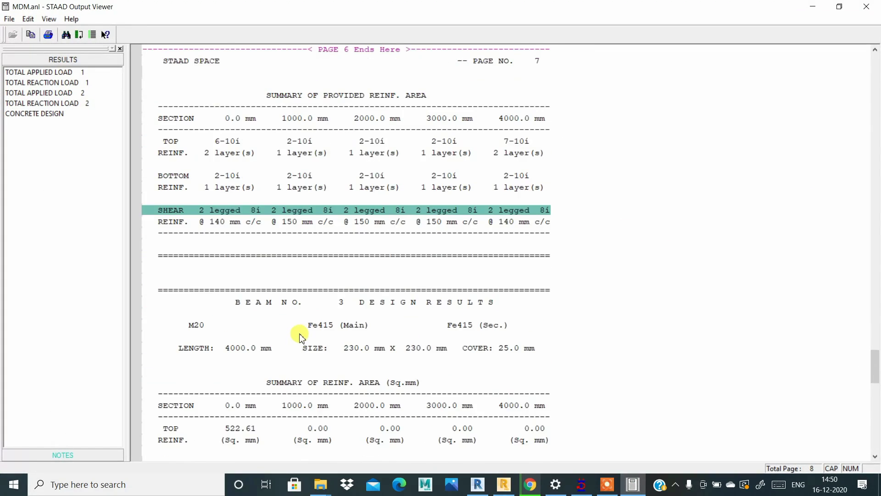
{"action": "left_click", "coordinate": [286, 344]}
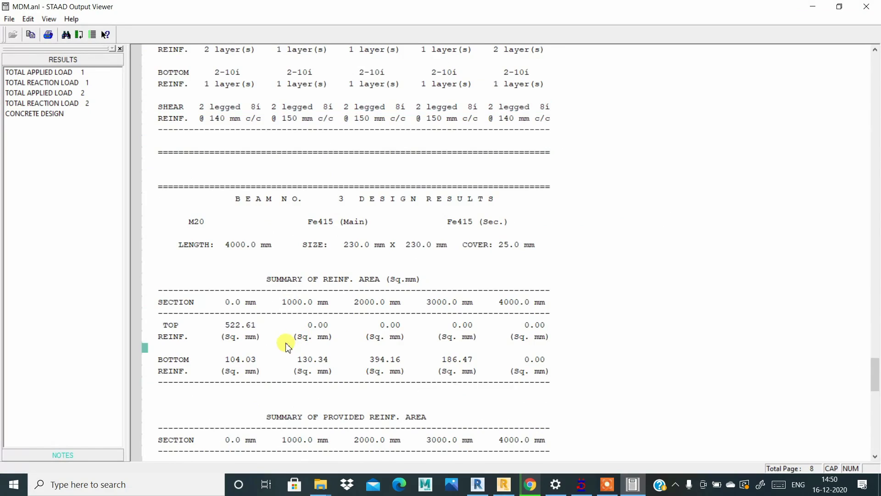
{"action": "left_click", "coordinate": [540, 326]}
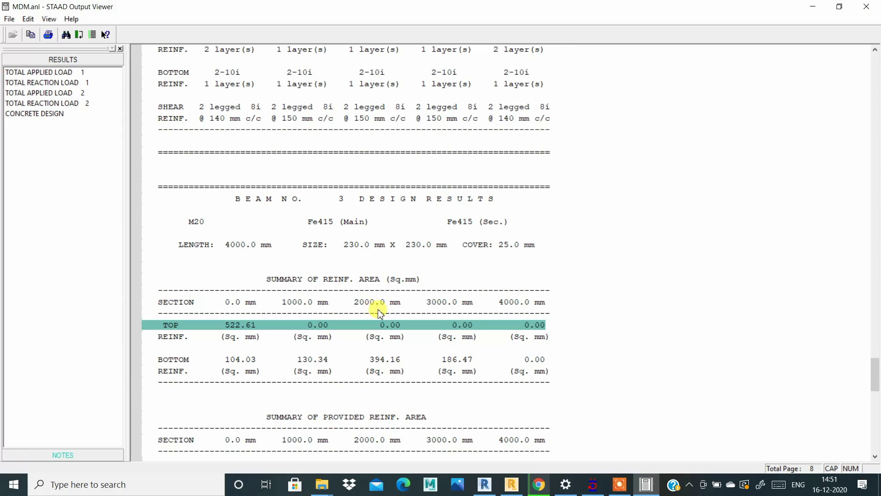
{"action": "scroll", "coordinate": [391, 306], "scroll_direction": "down", "scroll_amount": 4}
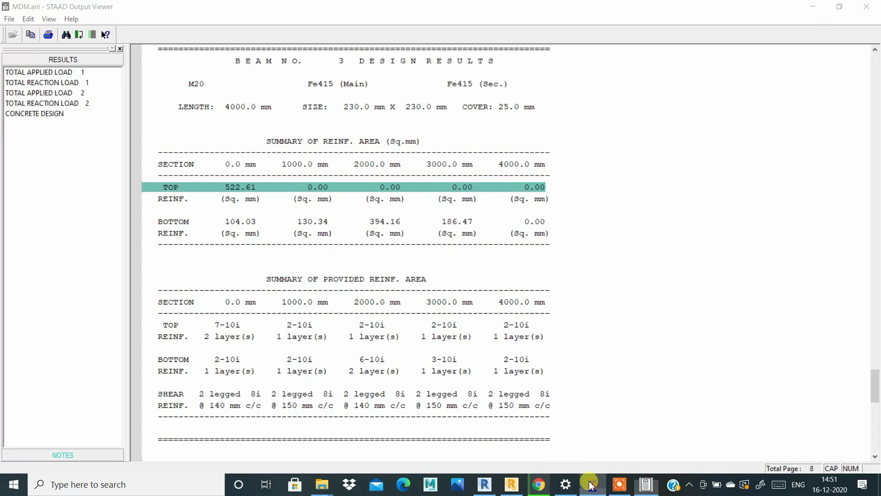
{"action": "left_click", "coordinate": [810, 9]}
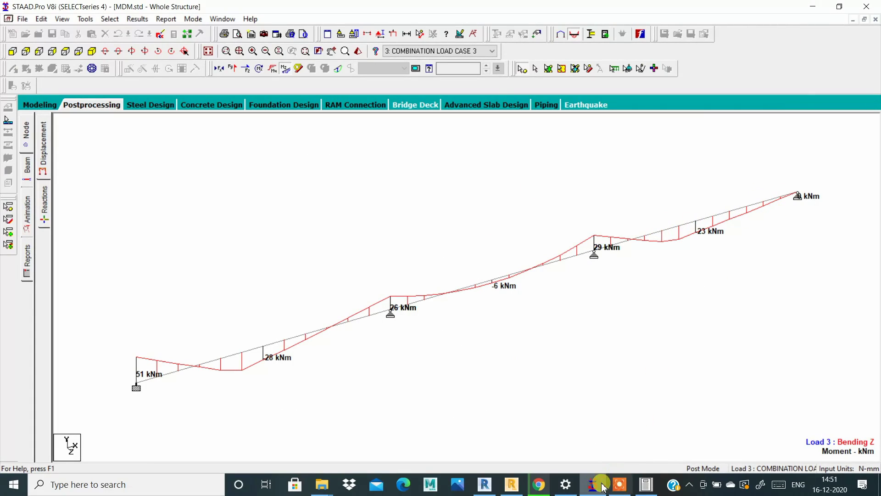
{"action": "left_click", "coordinate": [645, 486]}
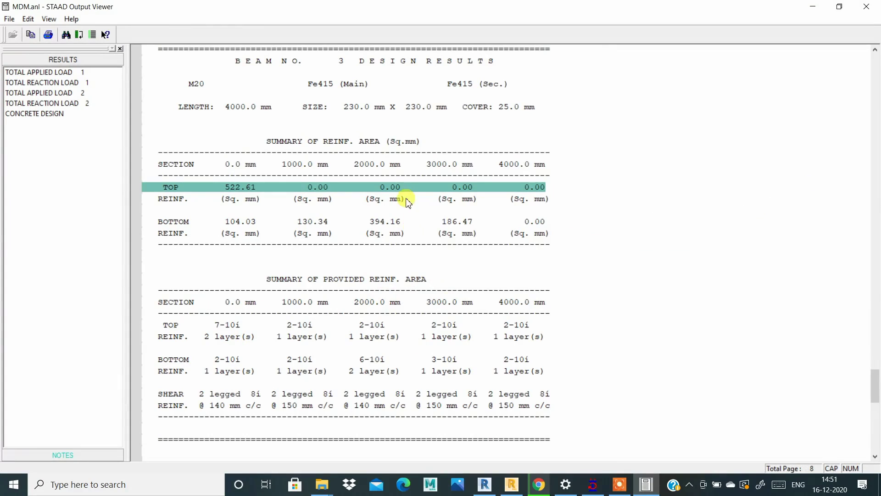
{"action": "left_click", "coordinate": [381, 221]}
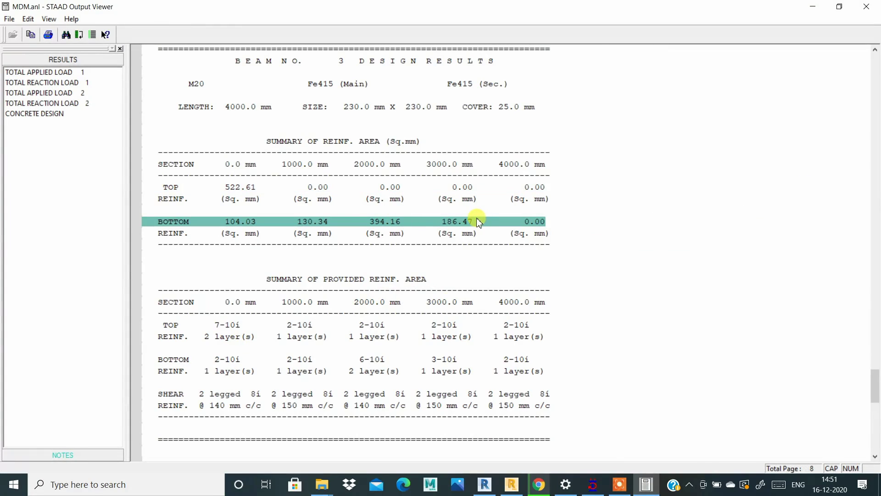
Check beam 3's provided top, bottom and shear reinforcement against its required areas at each section.
{"action": "scroll", "coordinate": [340, 247], "scroll_direction": "down", "scroll_amount": 4}
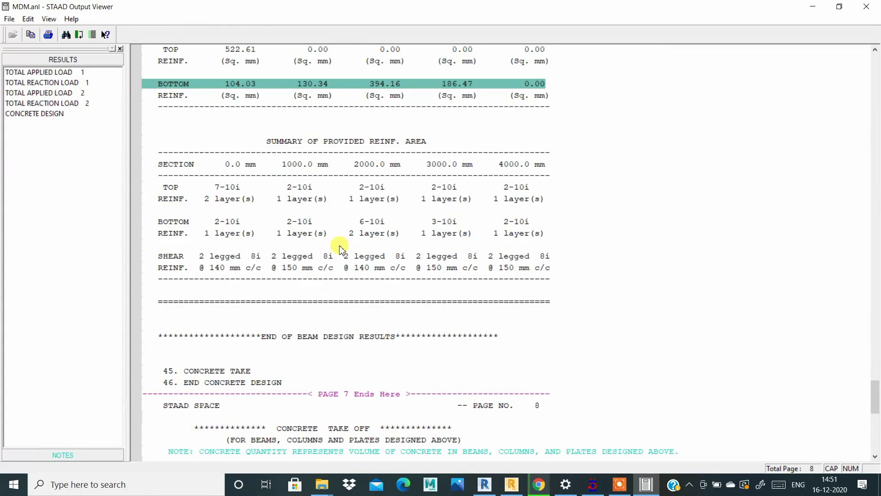
{"action": "scroll", "coordinate": [325, 184], "scroll_direction": "up", "scroll_amount": 10}
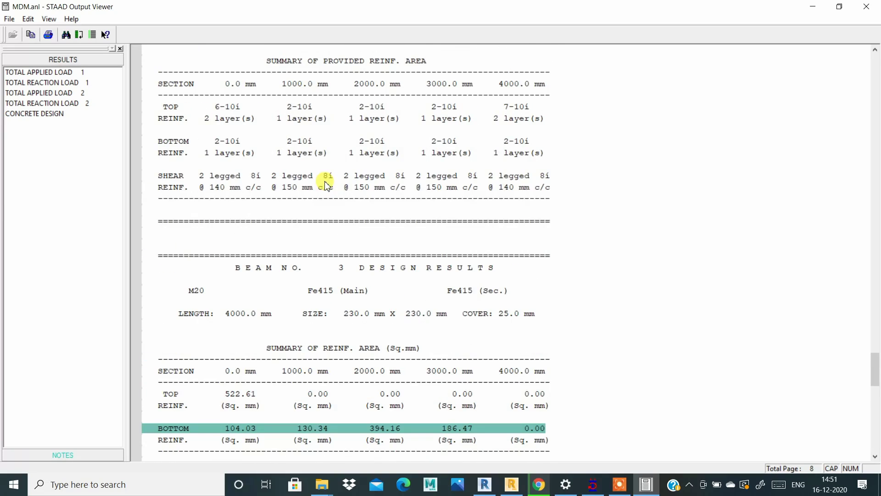
{"action": "scroll", "coordinate": [325, 184], "scroll_direction": "down", "scroll_amount": 3}
{"action": "left_click", "coordinate": [316, 293]}
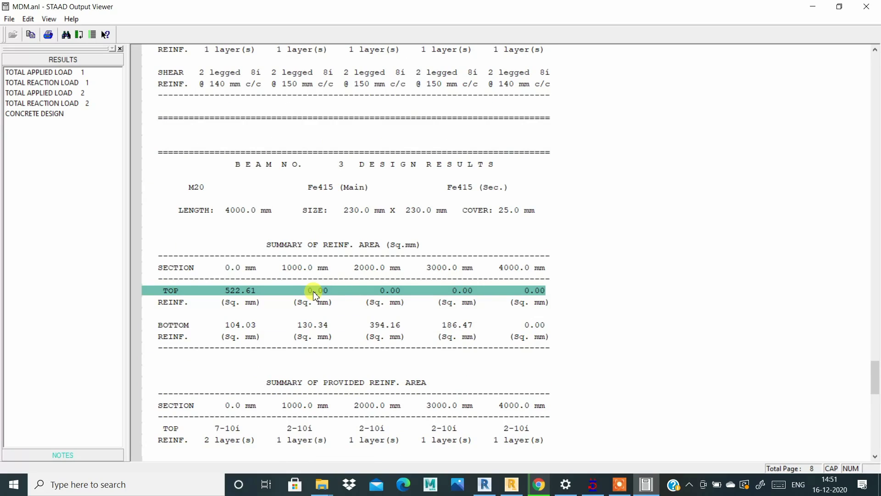
{"action": "scroll", "coordinate": [304, 157], "scroll_direction": "down", "scroll_amount": 3}
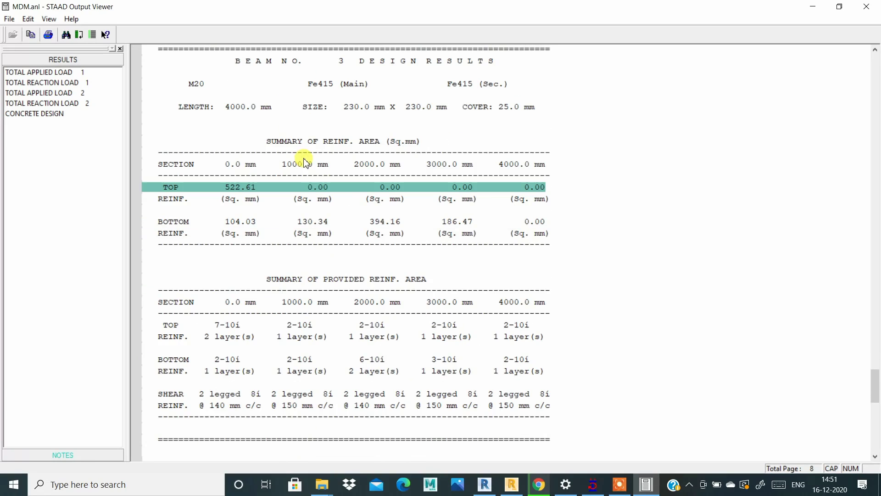
{"action": "left_click", "coordinate": [300, 385]}
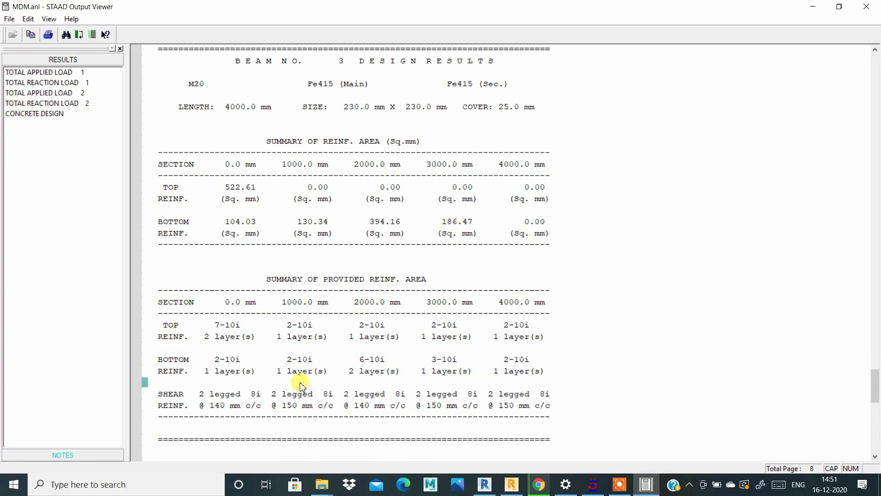
{"action": "scroll", "coordinate": [328, 198], "scroll_direction": "up", "scroll_amount": 3}
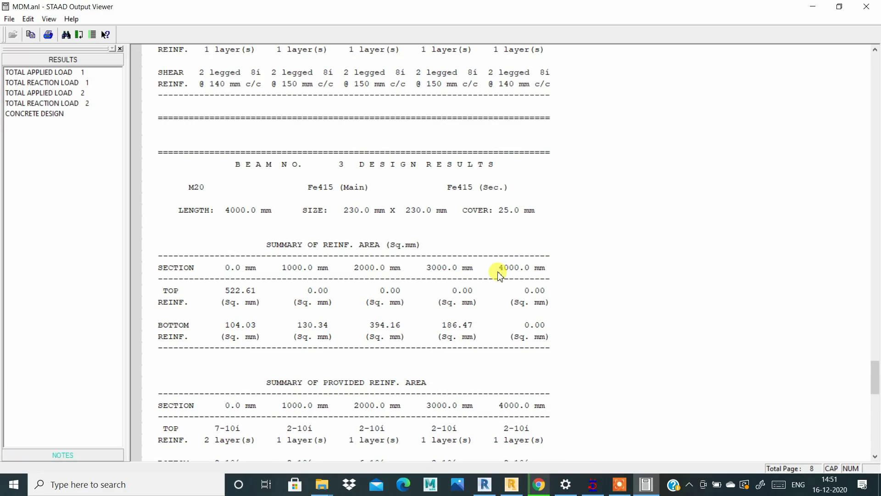
{"action": "scroll", "coordinate": [287, 329], "scroll_direction": "down", "scroll_amount": 3}
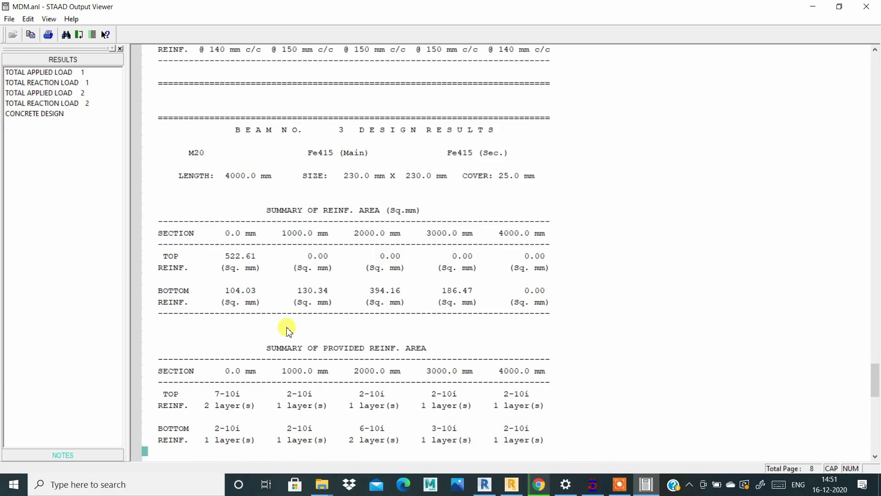
{"action": "scroll", "coordinate": [287, 329], "scroll_direction": "down", "scroll_amount": 6}
Go back to beam 2's design results and review its section size, cover and provided reinforcement.
{"action": "scroll", "coordinate": [288, 329], "scroll_direction": "up", "scroll_amount": 10}
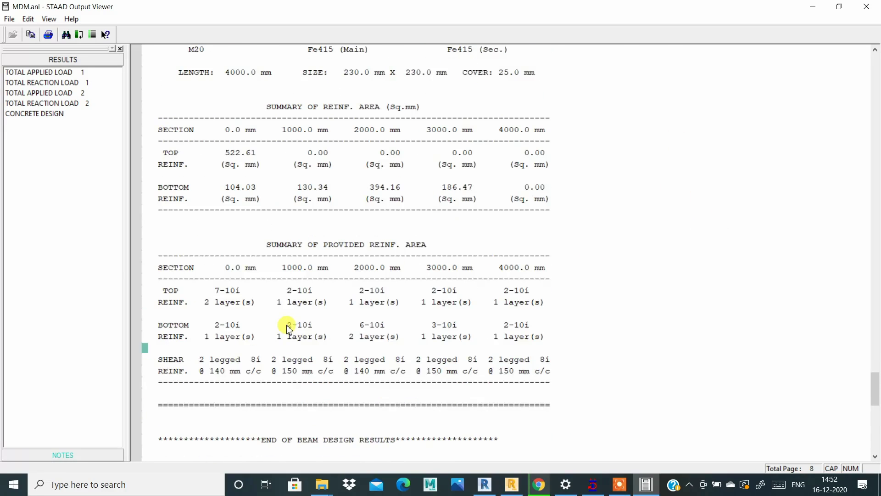
{"action": "scroll", "coordinate": [288, 329], "scroll_direction": "up", "scroll_amount": 15}
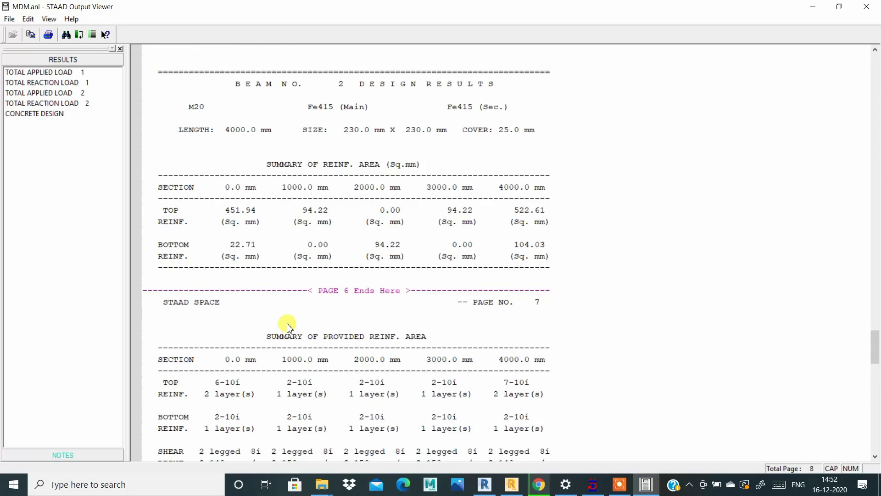
{"action": "left_click", "coordinate": [384, 198]}
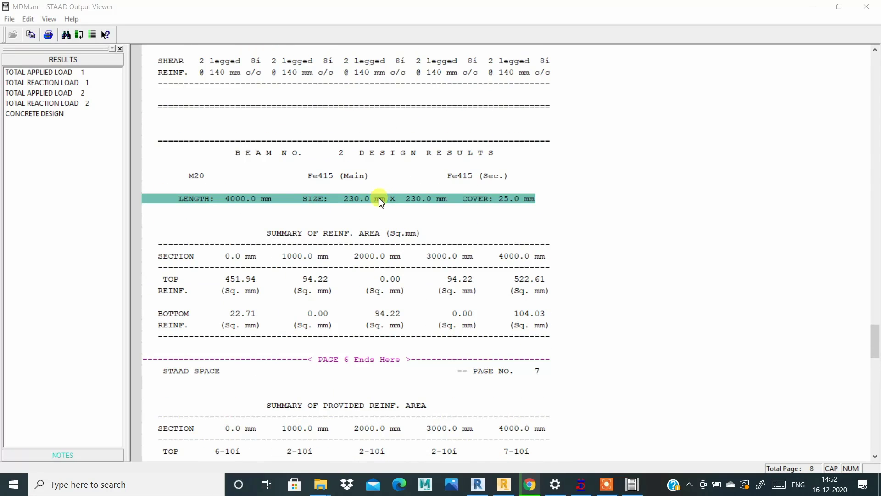
{"action": "scroll", "coordinate": [317, 292], "scroll_direction": "down", "scroll_amount": 5}
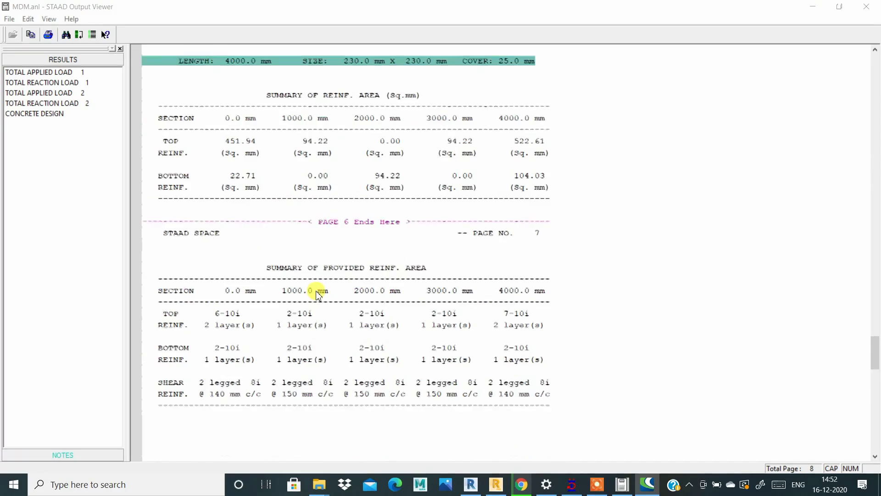
Go to the concrete take-off at the end of the output file and review its listed bar diameters.
{"action": "scroll", "coordinate": [316, 291], "scroll_direction": "down", "scroll_amount": 6}
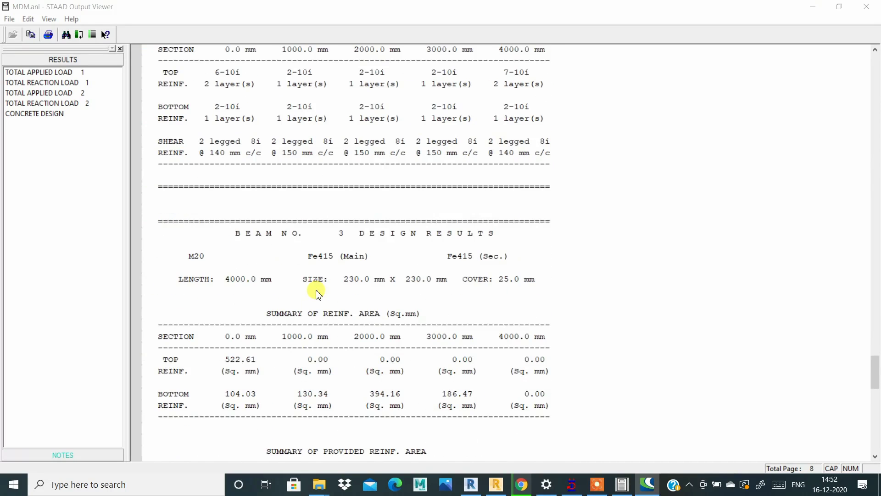
{"action": "scroll", "coordinate": [317, 296], "scroll_direction": "down", "scroll_amount": 5}
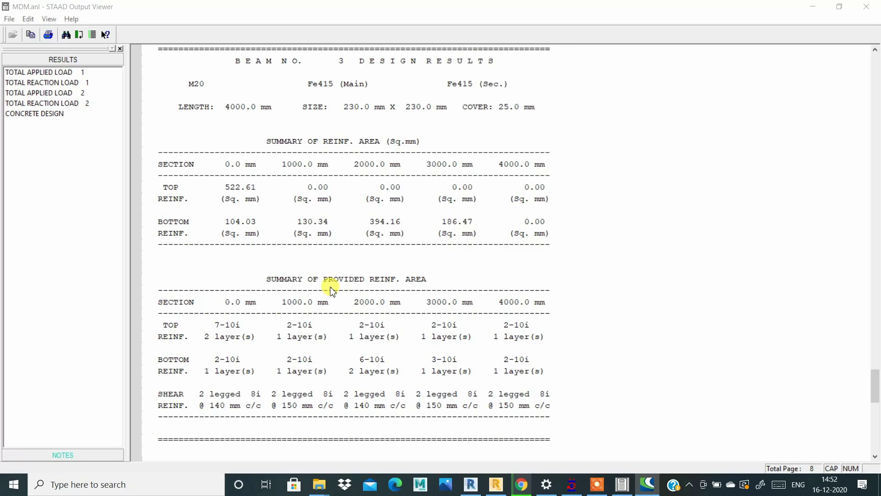
{"action": "scroll", "coordinate": [332, 290], "scroll_direction": "down", "scroll_amount": 6}
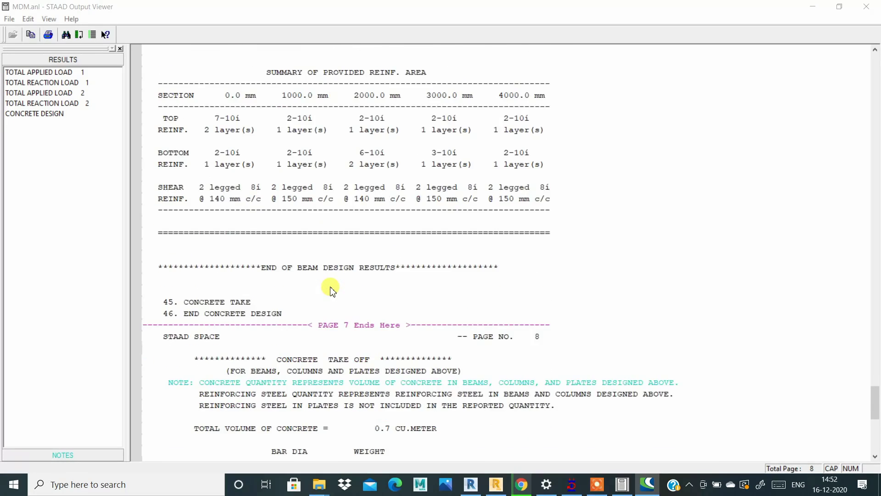
{"action": "scroll", "coordinate": [333, 290], "scroll_direction": "down", "scroll_amount": 4}
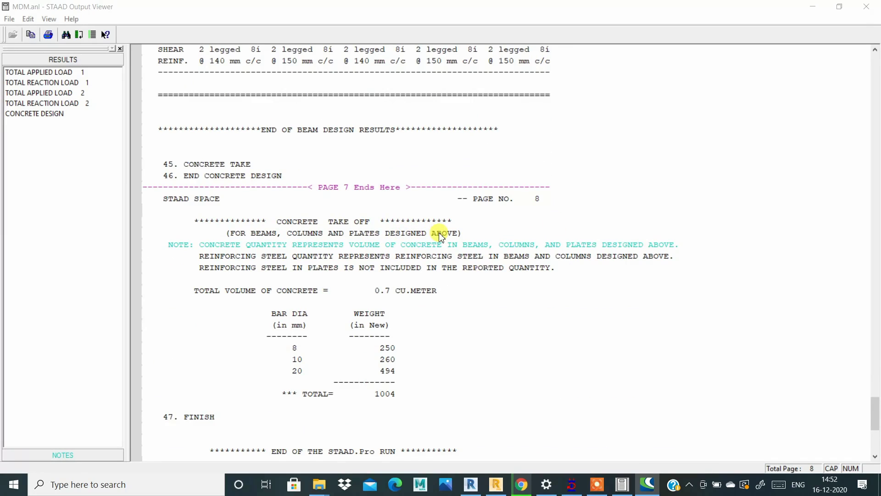
{"action": "scroll", "coordinate": [440, 237], "scroll_direction": "down", "scroll_amount": 3}
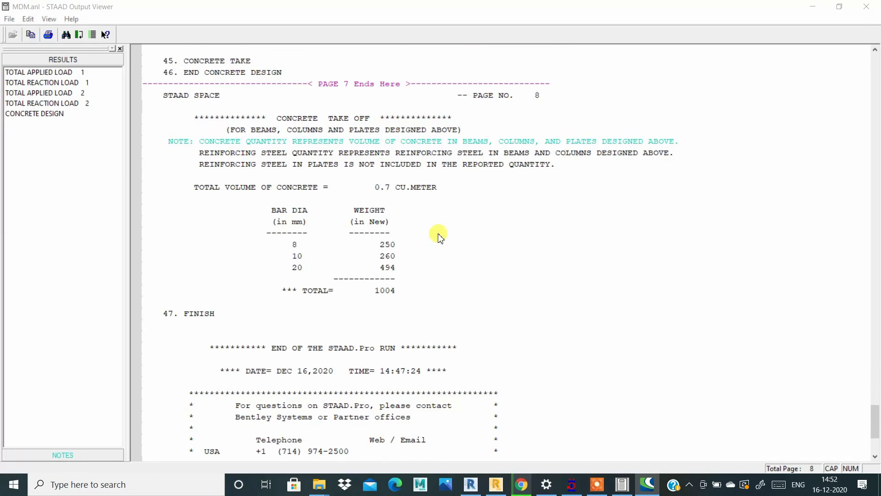
{"action": "left_click", "coordinate": [302, 247]}
{"action": "left_click", "coordinate": [383, 222]}
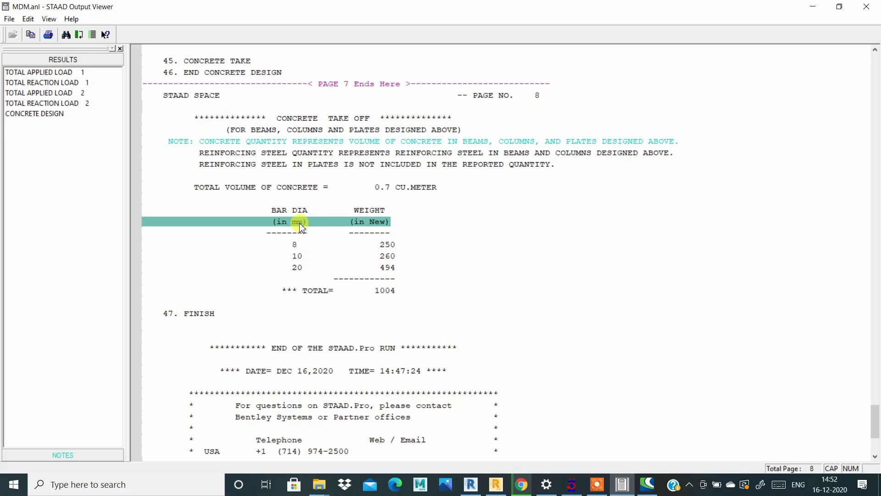
{"action": "left_click", "coordinate": [299, 244]}
{"action": "left_click", "coordinate": [299, 256]}
{"action": "left_click", "coordinate": [301, 266]}
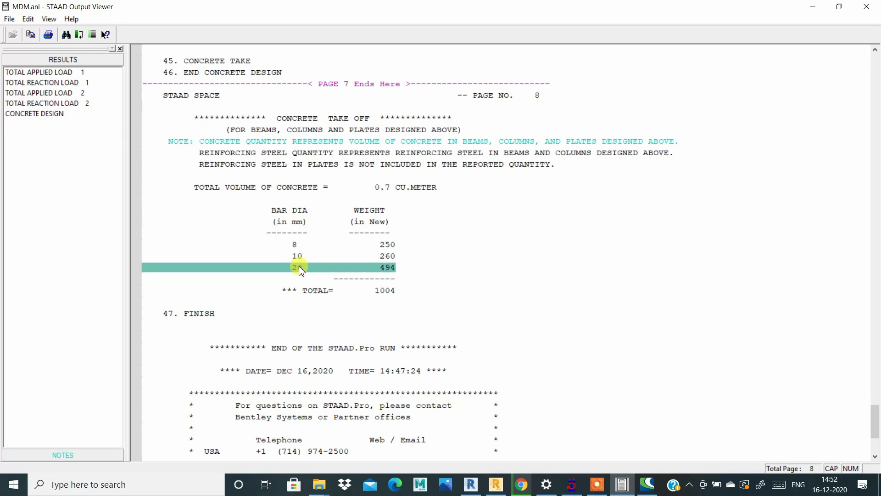
Read the reinforcing steel weight for each bar diameter and the total weight in the concrete take-off.
{"action": "left_click", "coordinate": [385, 244]}
{"action": "left_click", "coordinate": [386, 255]}
{"action": "left_click", "coordinate": [388, 267]}
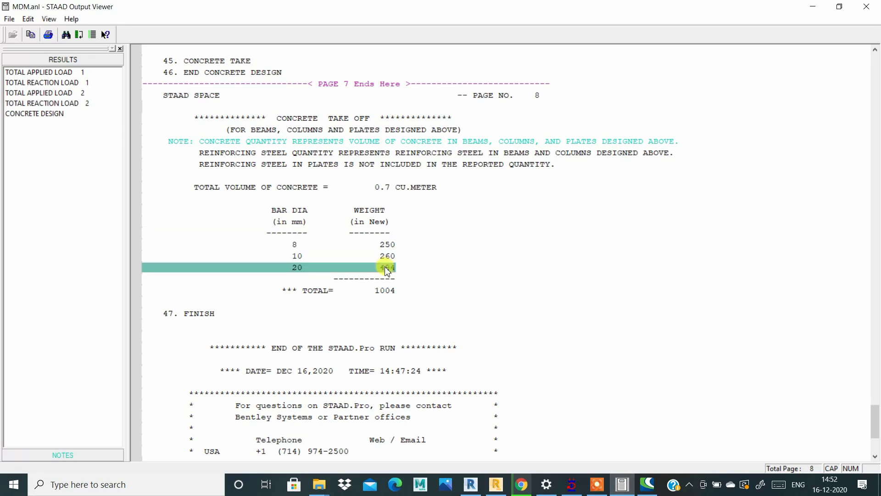
{"action": "left_click", "coordinate": [388, 290]}
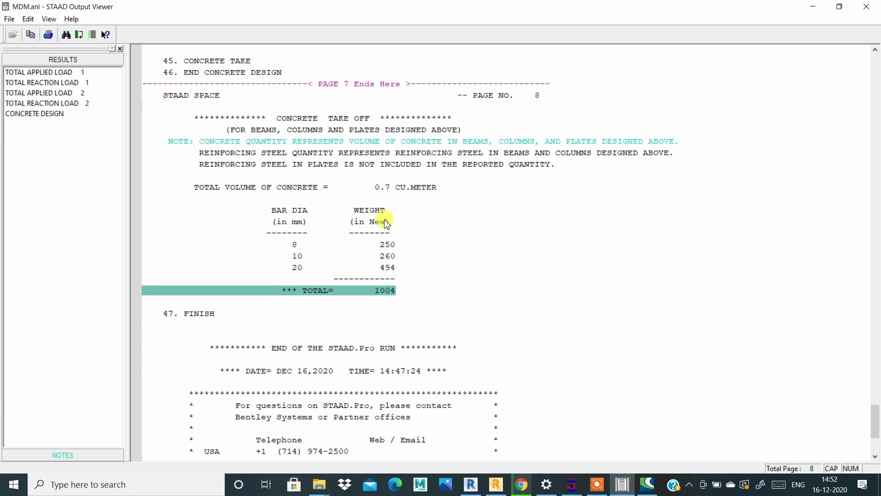
{"action": "left_click", "coordinate": [393, 268]}
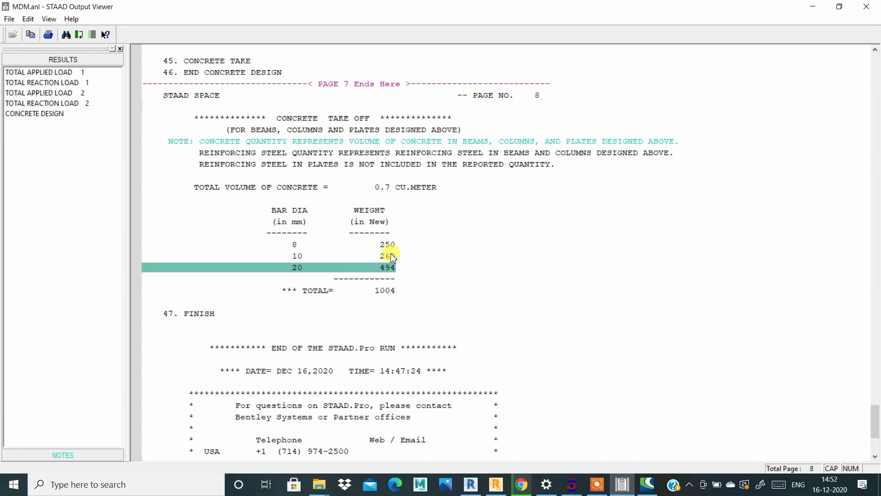
{"action": "left_click", "coordinate": [392, 245]}
{"action": "left_click", "coordinate": [392, 234]}
{"action": "left_click", "coordinate": [394, 268]}
{"action": "left_click", "coordinate": [393, 289]}
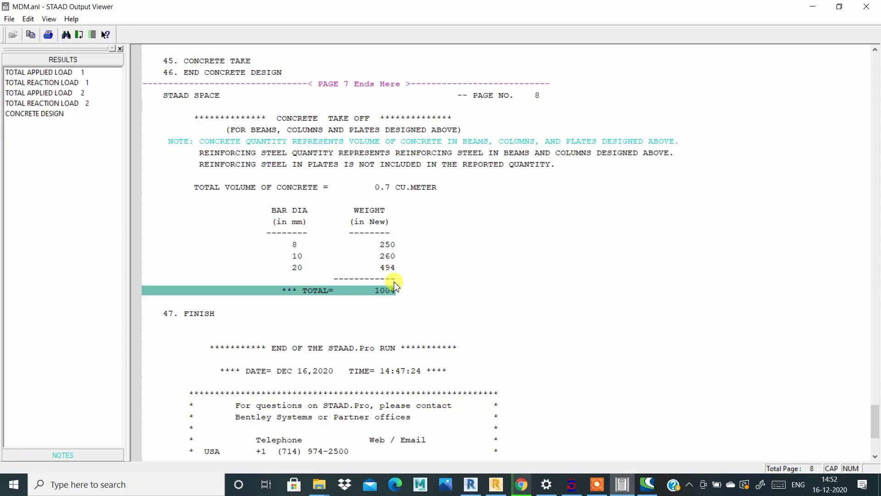
Recheck how the weights of the individual bar sizes add up to the total steel weight.
{"action": "left_click", "coordinate": [393, 246]}
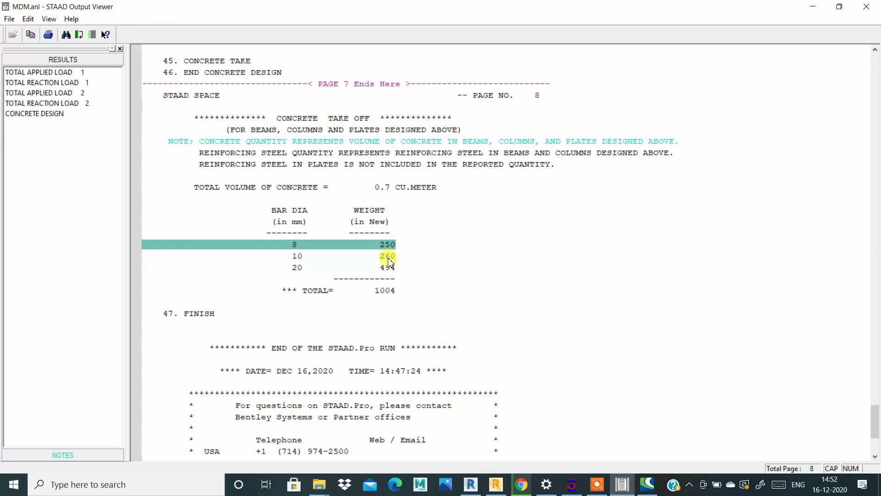
{"action": "left_click", "coordinate": [388, 256]}
{"action": "left_click", "coordinate": [391, 269]}
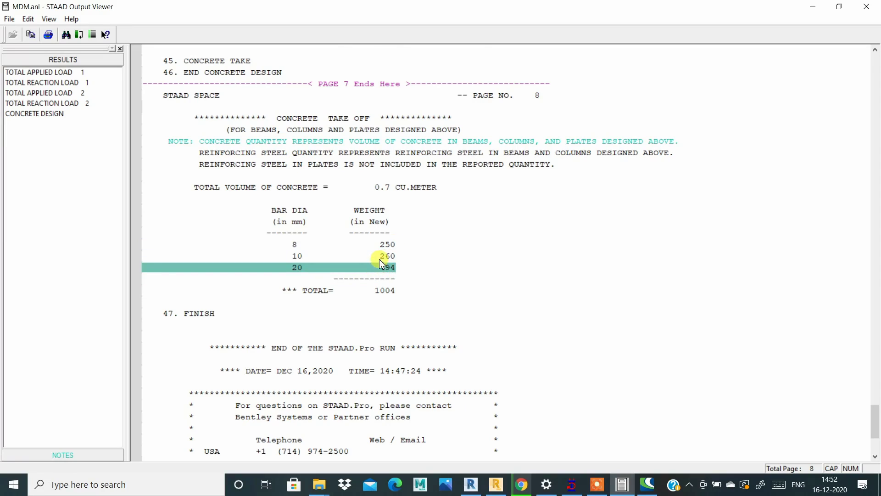
{"action": "scroll", "coordinate": [388, 261], "scroll_direction": "down", "scroll_amount": 1}
{"action": "left_click", "coordinate": [391, 257]}
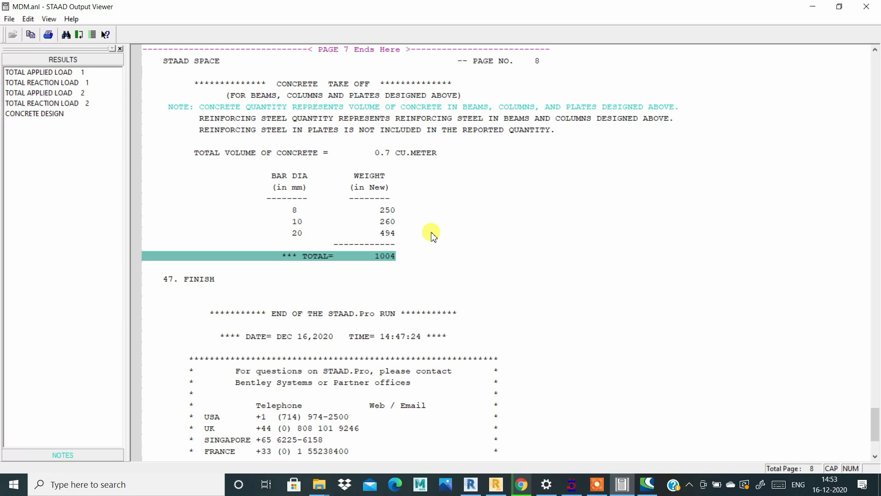
{"action": "left_click", "coordinate": [373, 264]}
{"action": "scroll", "coordinate": [449, 268], "scroll_direction": "up", "scroll_amount": 1}
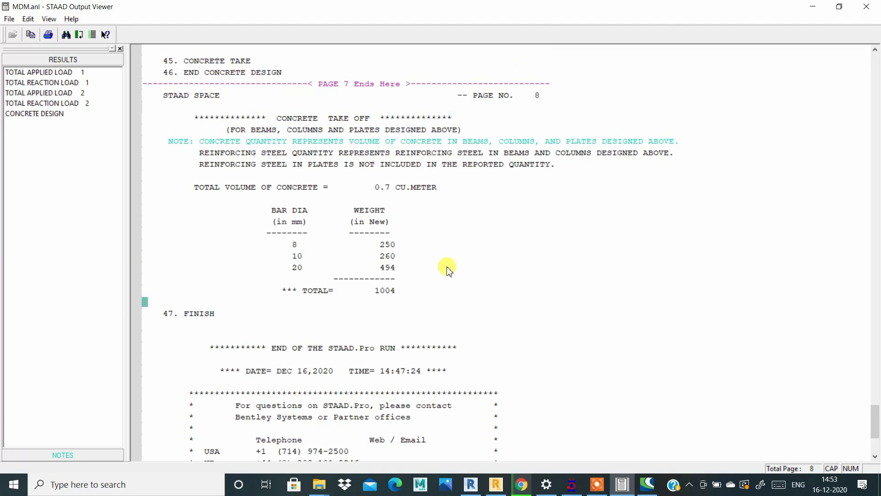
Check the total volume of concrete in the take-off together with the steel weights and their total.
{"action": "left_click", "coordinate": [276, 187]}
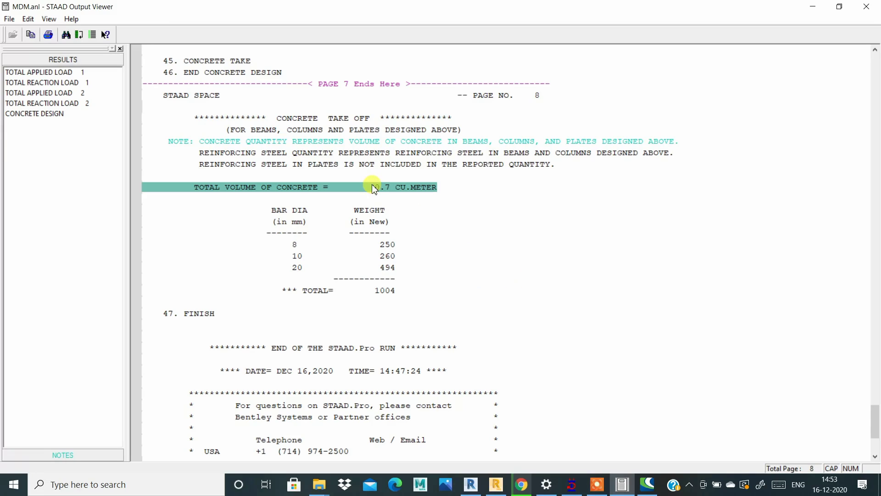
{"action": "left_click", "coordinate": [400, 189]}
{"action": "left_click", "coordinate": [420, 211]}
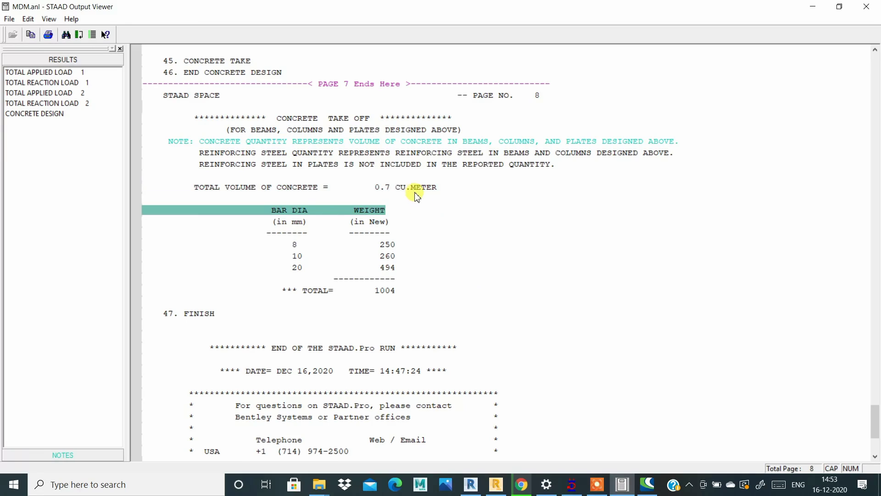
{"action": "left_click", "coordinate": [377, 224]}
{"action": "left_click", "coordinate": [382, 233]}
{"action": "left_click", "coordinate": [384, 244]}
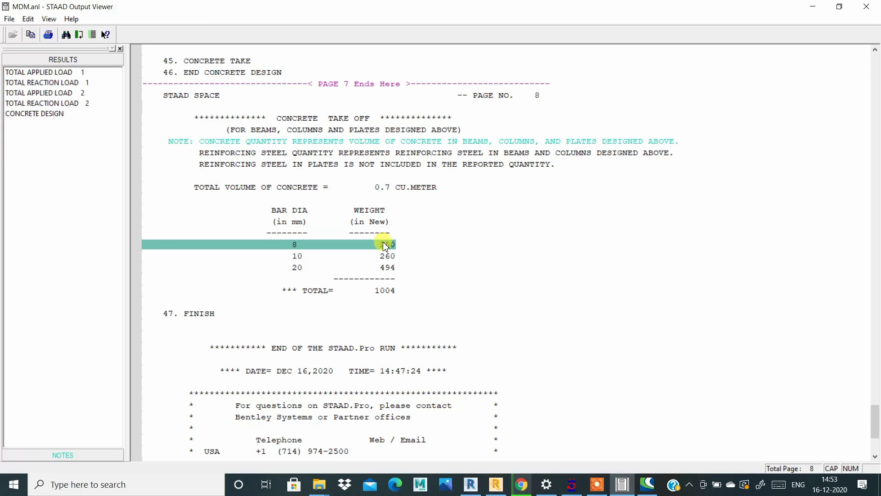
{"action": "left_click", "coordinate": [388, 256]}
{"action": "left_click", "coordinate": [391, 268]}
{"action": "left_click", "coordinate": [391, 278]}
{"action": "left_click", "coordinate": [390, 290]}
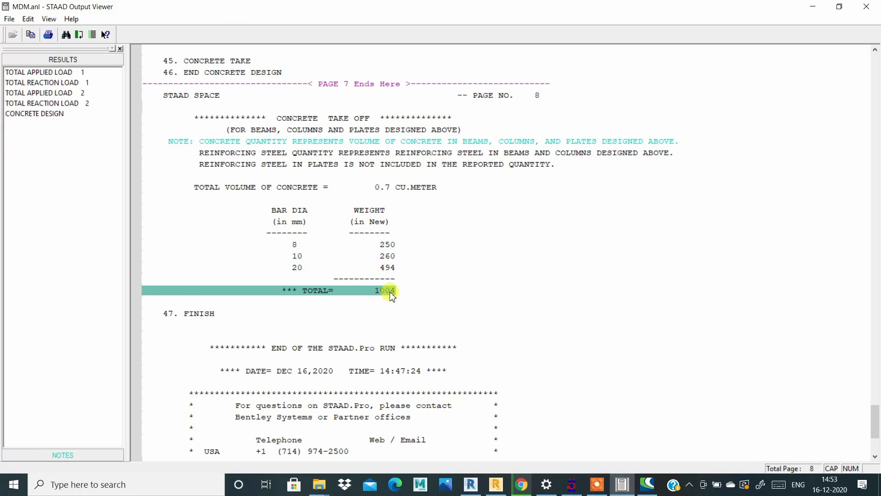
Return to beam 1's design results and review its required top reinforcement and provided reinforcement.
{"action": "scroll", "coordinate": [394, 277], "scroll_direction": "up", "scroll_amount": 3}
{"action": "scroll", "coordinate": [393, 274], "scroll_direction": "up", "scroll_amount": 10}
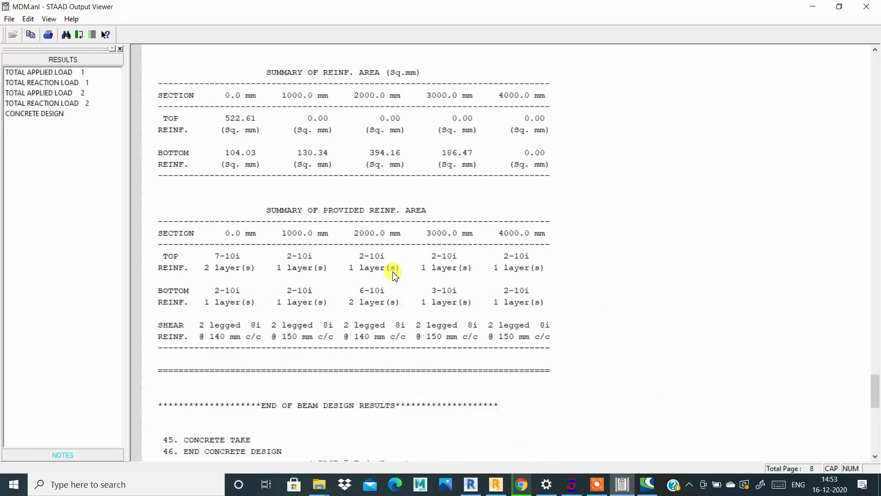
{"action": "scroll", "coordinate": [220, 183], "scroll_direction": "up", "scroll_amount": 13}
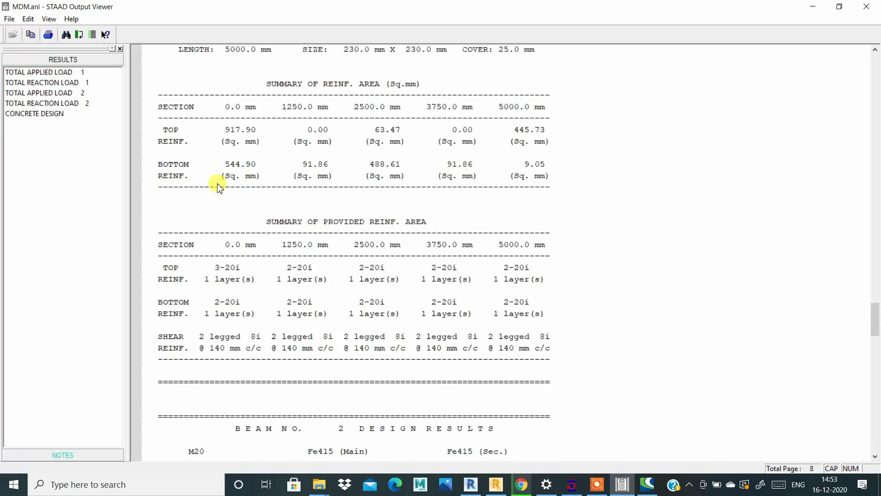
{"action": "scroll", "coordinate": [235, 196], "scroll_direction": "down", "scroll_amount": 3}
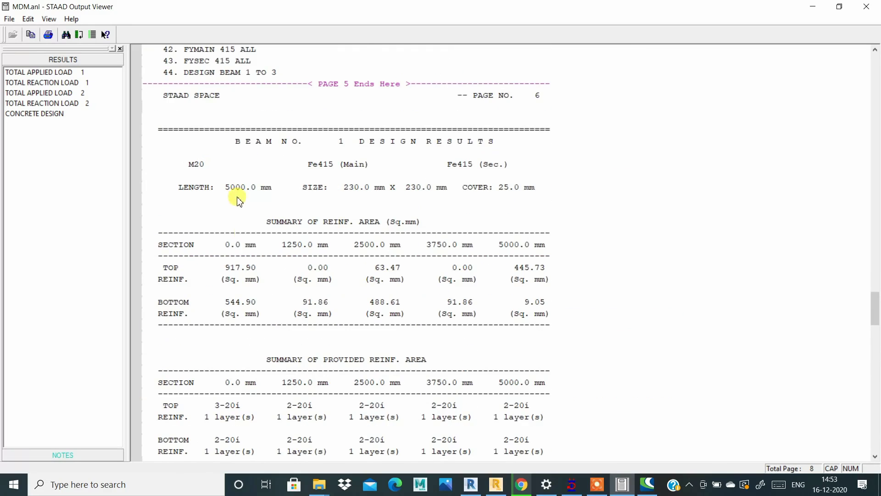
{"action": "left_click", "coordinate": [246, 267]}
{"action": "scroll", "coordinate": [248, 248], "scroll_direction": "down", "scroll_amount": 4}
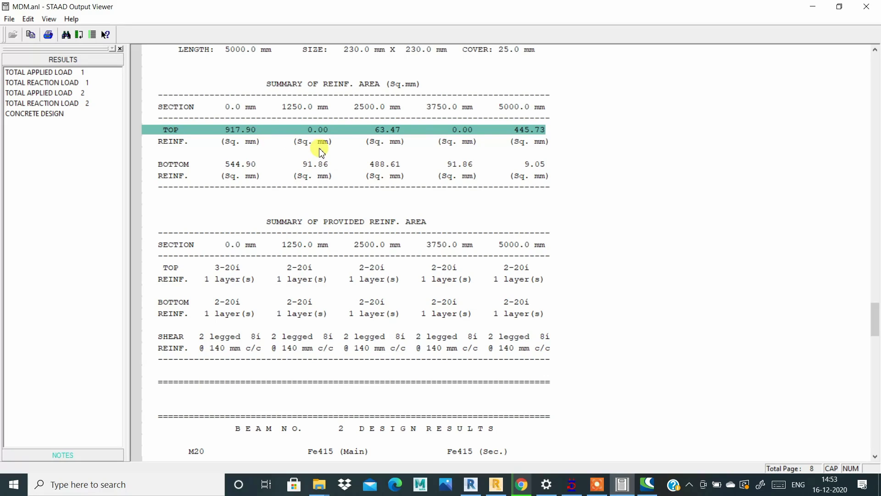
Switch to the STAAD.Pro model window and examine the bending moment diagram of combination load case 3 along the three spans.
{"action": "left_click", "coordinate": [575, 485]}
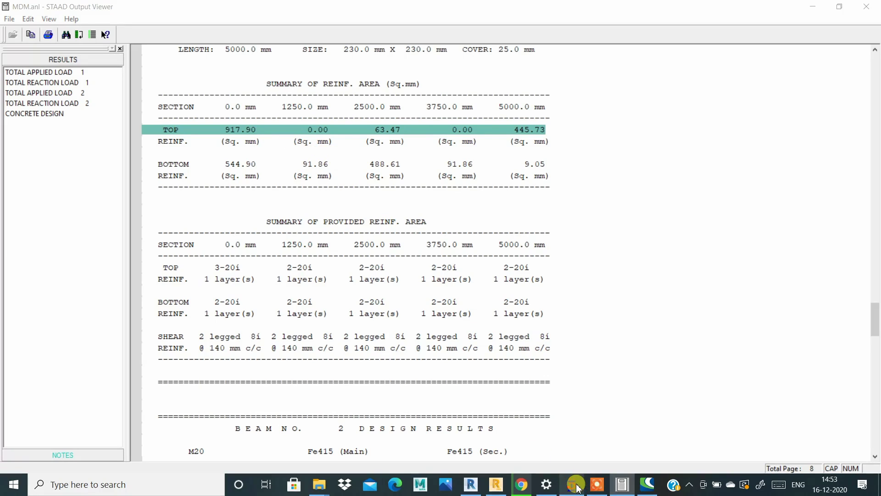
{"action": "left_click", "coordinate": [810, 8]}
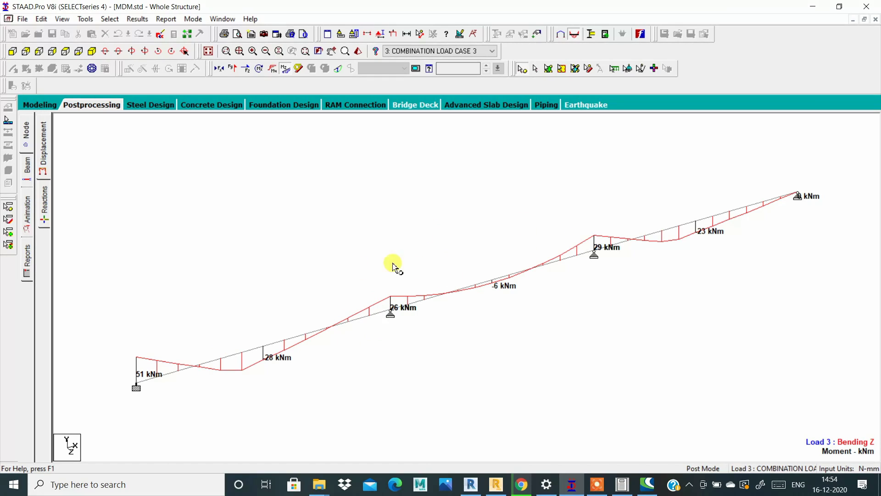
{"action": "scroll", "coordinate": [394, 294], "scroll_direction": "down", "scroll_amount": 3}
{"action": "scroll", "coordinate": [377, 330], "scroll_direction": "up", "scroll_amount": 1}
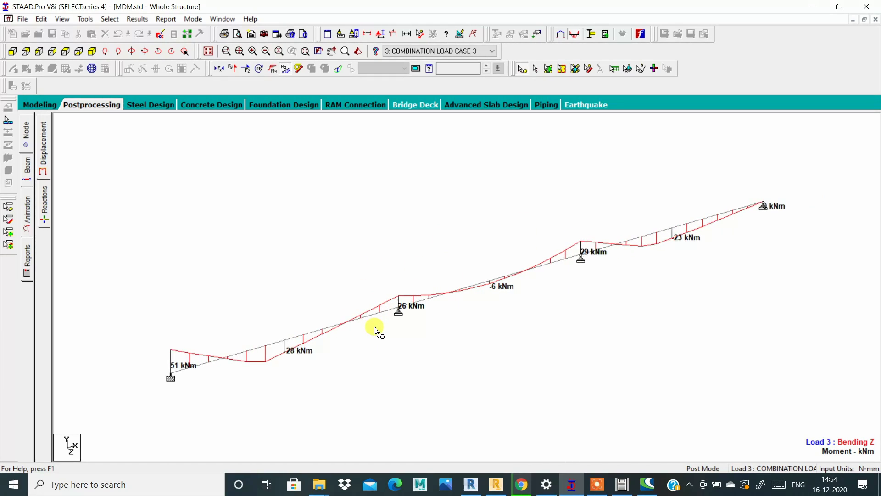
{"action": "scroll", "coordinate": [375, 329], "scroll_direction": "up", "scroll_amount": 2}
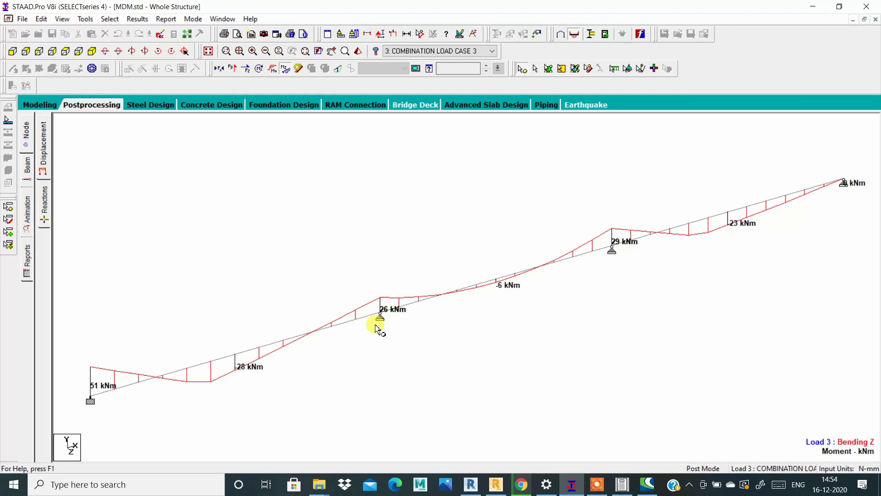
{"action": "scroll", "coordinate": [284, 318], "scroll_direction": "down", "scroll_amount": 1}
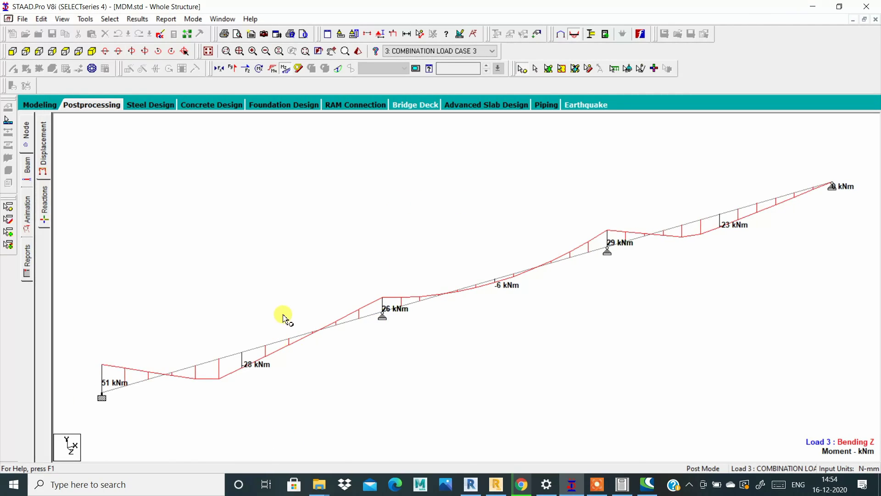
{"action": "scroll", "coordinate": [294, 345], "scroll_direction": "down", "scroll_amount": 4}
{"action": "scroll", "coordinate": [298, 353], "scroll_direction": "up", "scroll_amount": 3}
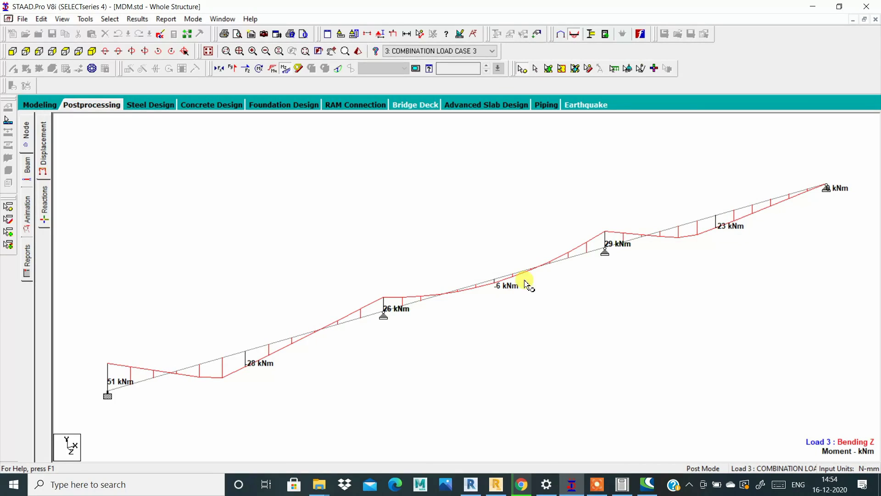
{"action": "scroll", "coordinate": [439, 259], "scroll_direction": "down", "scroll_amount": 2}
{"action": "scroll", "coordinate": [435, 265], "scroll_direction": "up", "scroll_amount": 1}
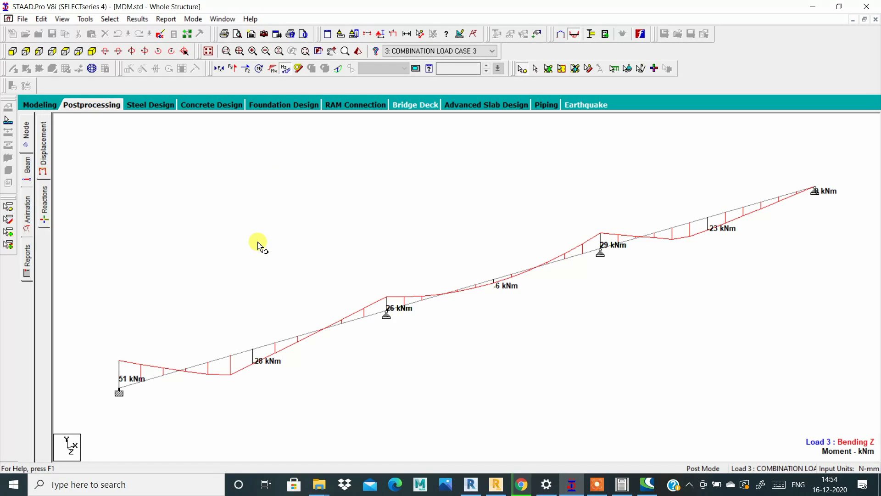
Open the beam model in the concrete design module and view the whole structure.
{"action": "left_click", "coordinate": [197, 105]}
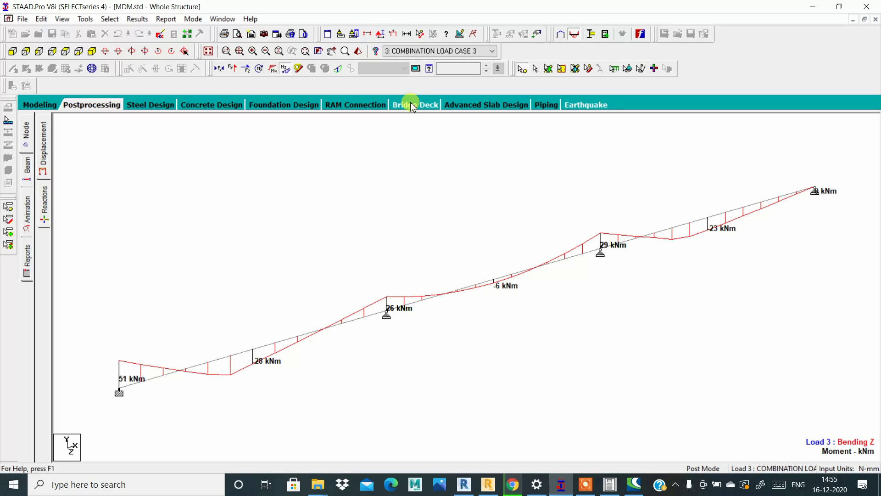
{"action": "left_click", "coordinate": [204, 107]}
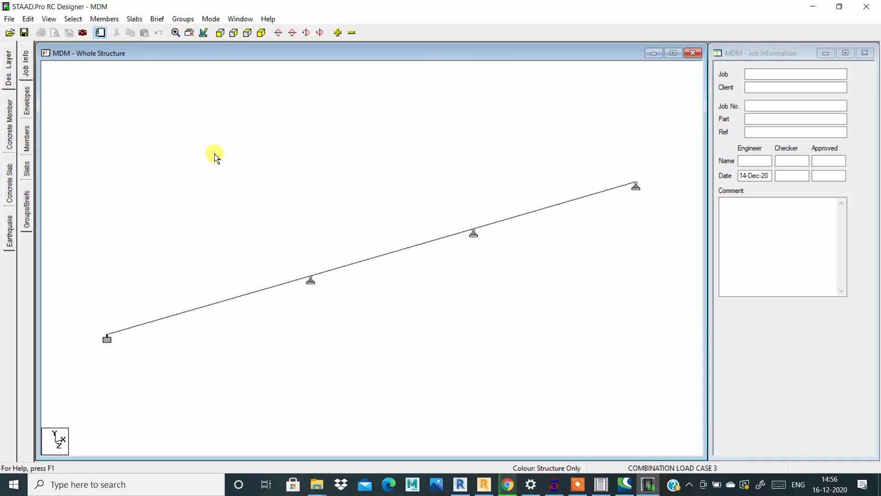
{"action": "scroll", "coordinate": [238, 302], "scroll_direction": "down", "scroll_amount": 1}
{"action": "scroll", "coordinate": [293, 335], "scroll_direction": "up", "scroll_amount": 1}
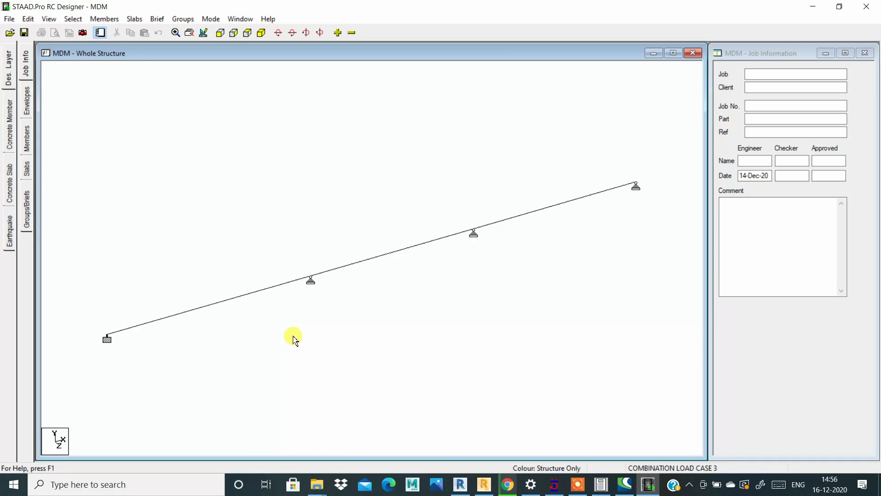
{"action": "scroll", "coordinate": [279, 312], "scroll_direction": "down", "scroll_amount": 2}
{"action": "scroll", "coordinate": [477, 343], "scroll_direction": "up", "scroll_amount": 1}
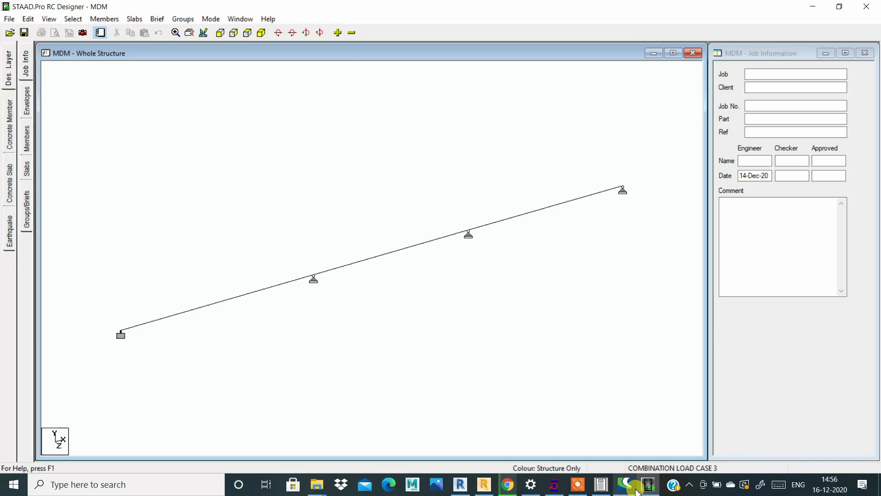
{"action": "scroll", "coordinate": [226, 285], "scroll_direction": "down", "scroll_amount": 1}
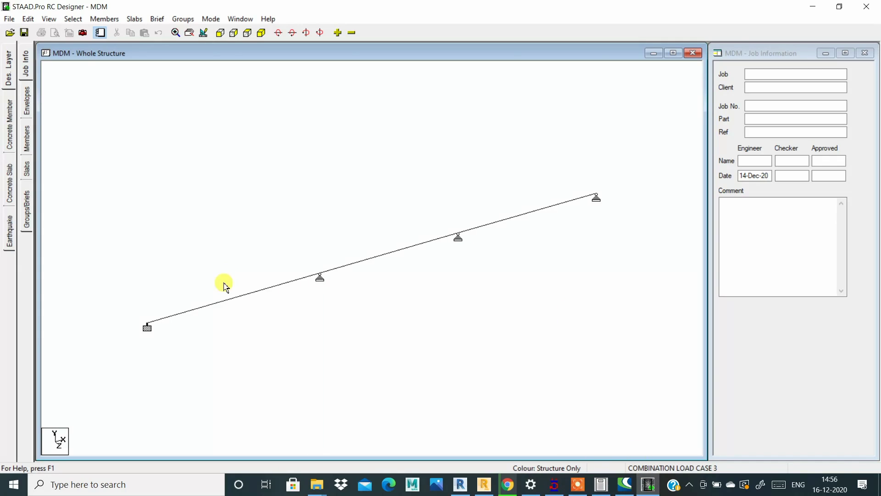
{"action": "left_click", "coordinate": [214, 306]}
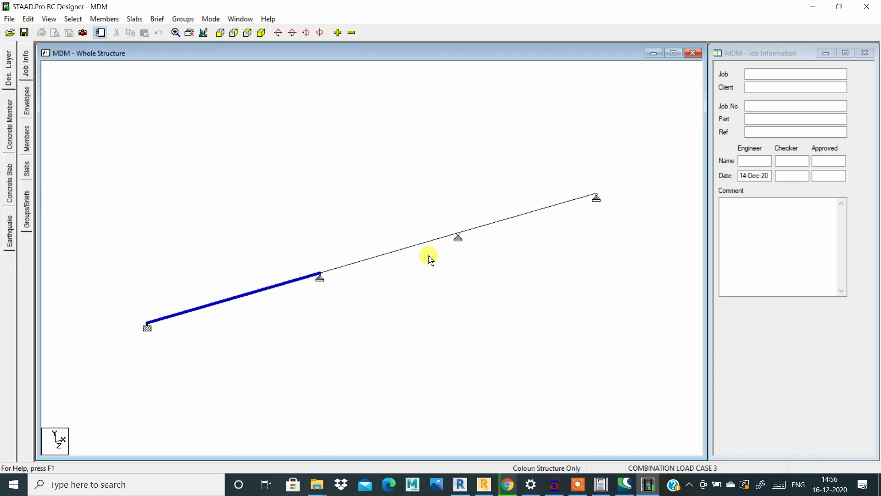
{"action": "left_click", "coordinate": [425, 253]}
{"action": "left_click", "coordinate": [413, 246]}
{"action": "left_click", "coordinate": [223, 283]}
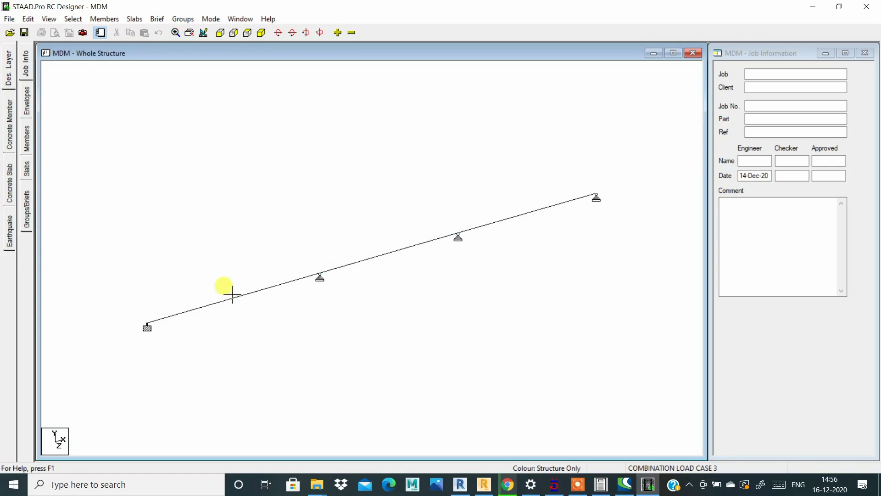
{"action": "left_click", "coordinate": [231, 299]}
{"action": "left_click", "coordinate": [171, 173]}
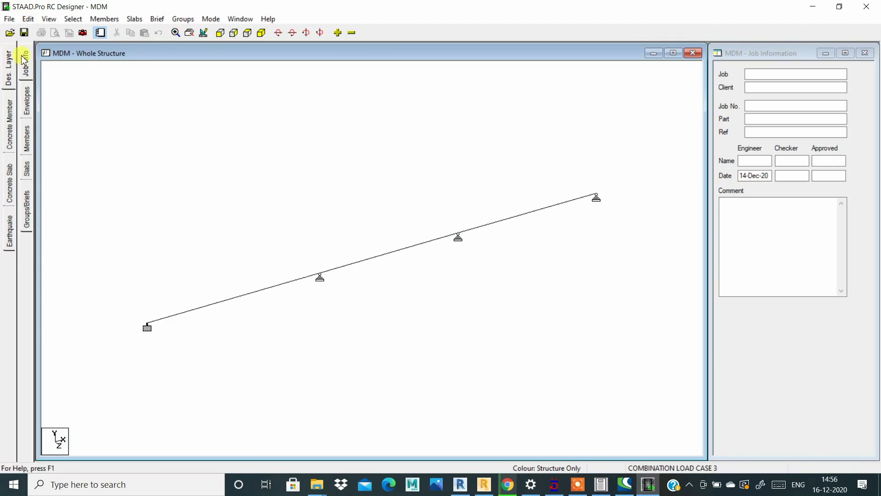
Create a new load envelope named BEAM in the envelopes list.
{"action": "left_click", "coordinate": [27, 102]}
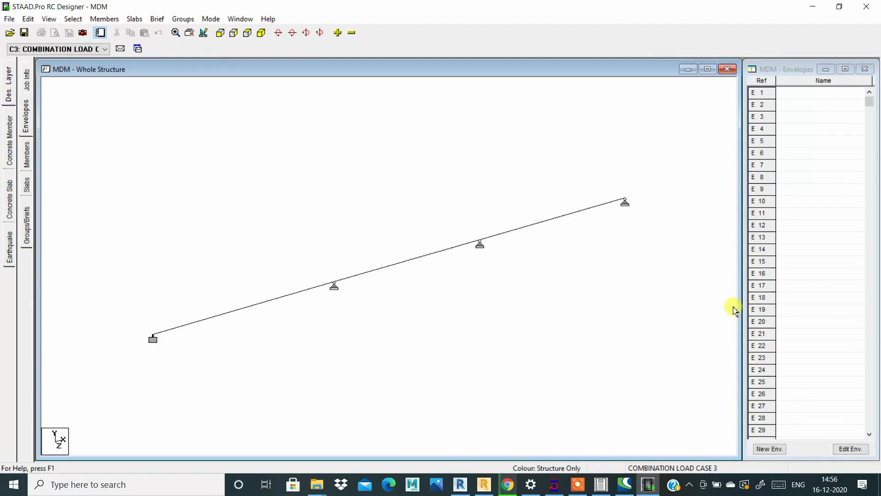
{"action": "left_click", "coordinate": [770, 448]}
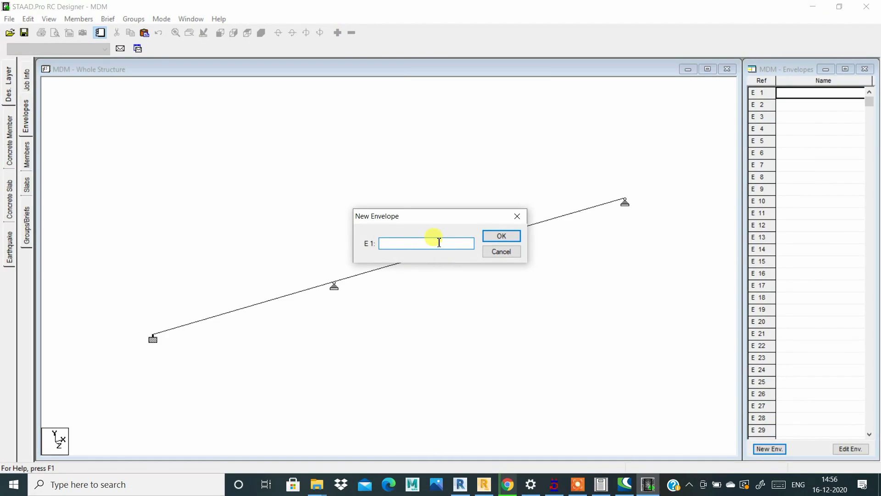
{"action": "type", "text": "BEAM"}
{"action": "left_click", "coordinate": [487, 235]}
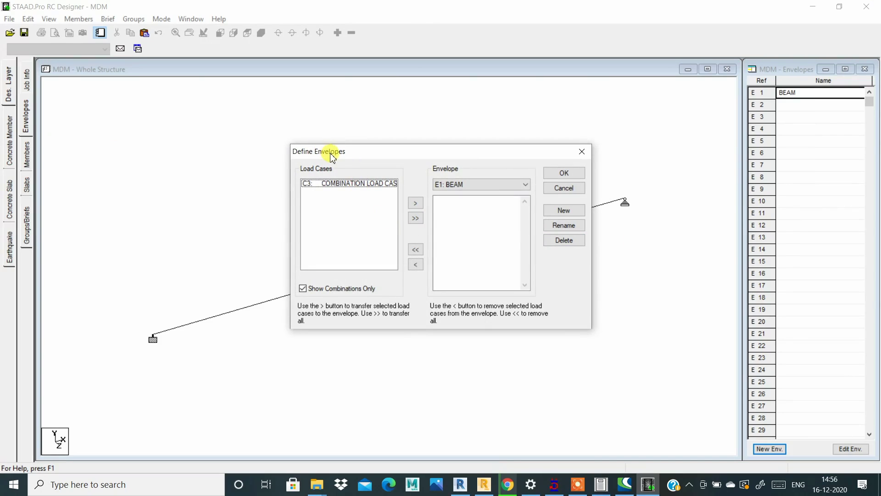
Add combination load case 3 to envelope E1: BEAM, keep only combinations listed, and accept the envelope definition.
{"action": "left_click", "coordinate": [339, 186]}
{"action": "left_click", "coordinate": [415, 203]}
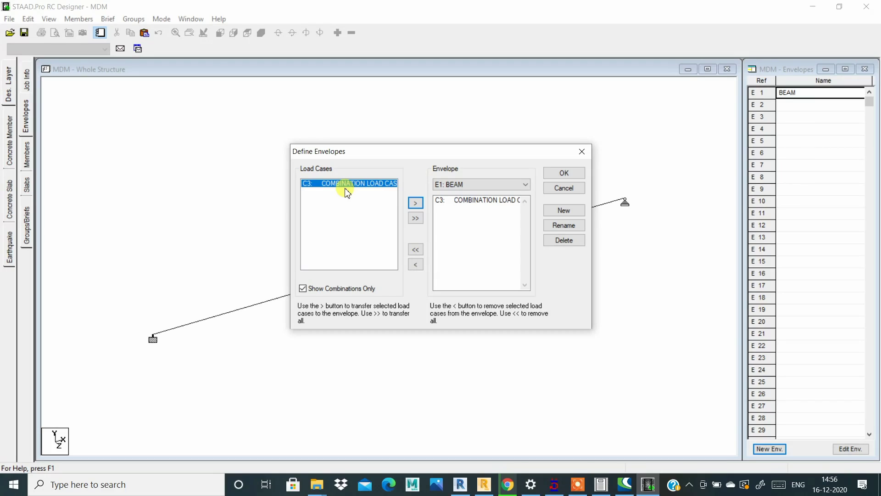
{"action": "left_click", "coordinate": [303, 288]}
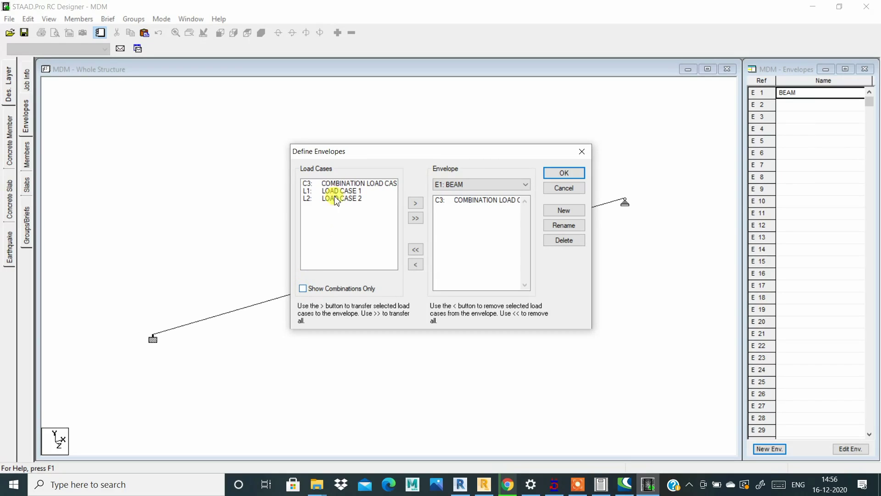
{"action": "left_click", "coordinate": [302, 288]}
{"action": "left_click", "coordinate": [557, 172]}
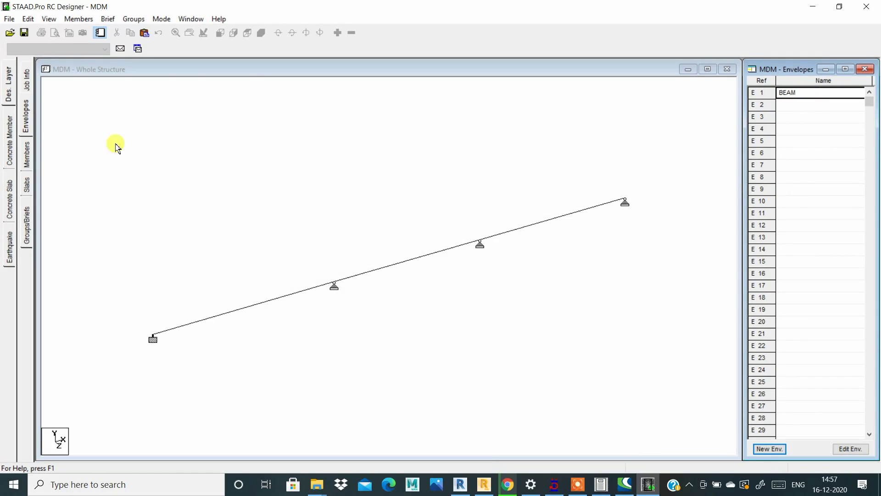
Select all three spans of the beam and form them into a design member with Auto Form Members.
{"action": "left_click", "coordinate": [30, 156]}
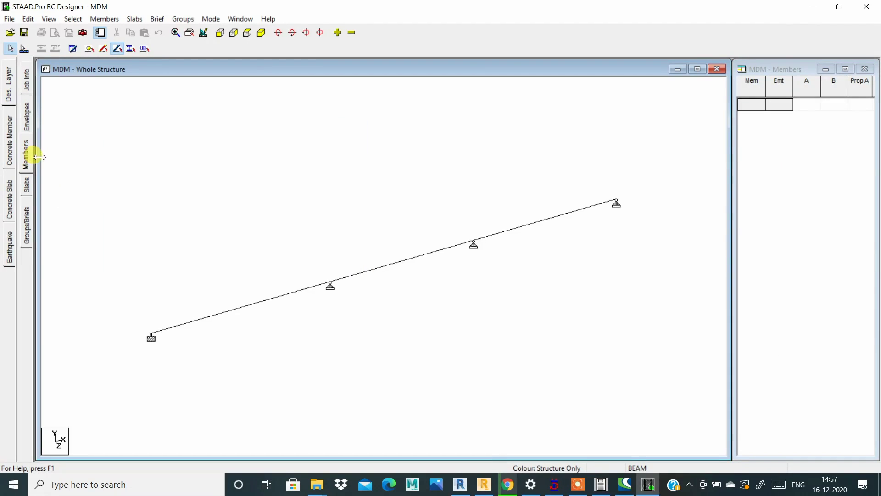
{"action": "left_click", "coordinate": [232, 311]}
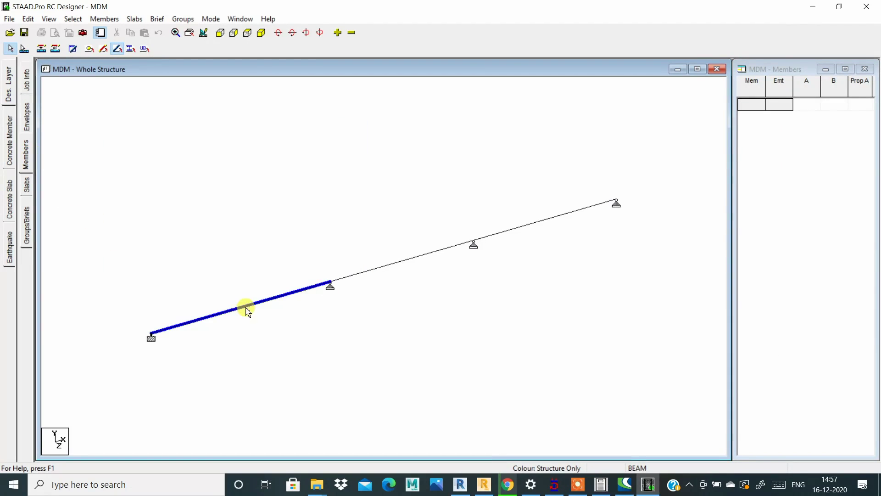
{"action": "left_click", "coordinate": [357, 277], "text": "ctrl"}
{"action": "left_click", "coordinate": [532, 225], "text": "ctrl"}
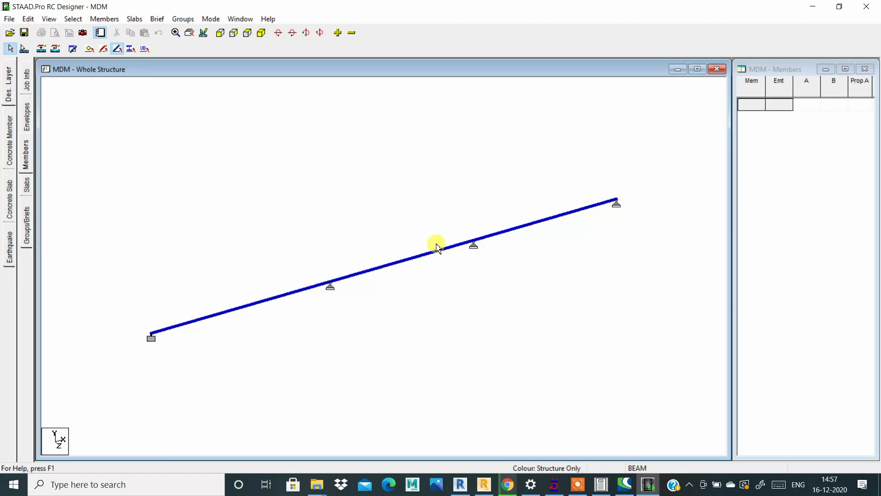
{"action": "left_click", "coordinate": [97, 19]}
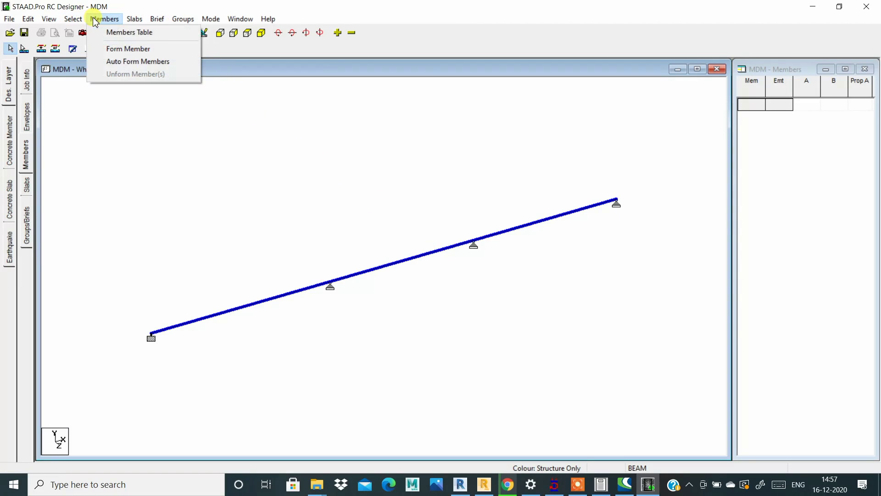
{"action": "left_click", "coordinate": [130, 63]}
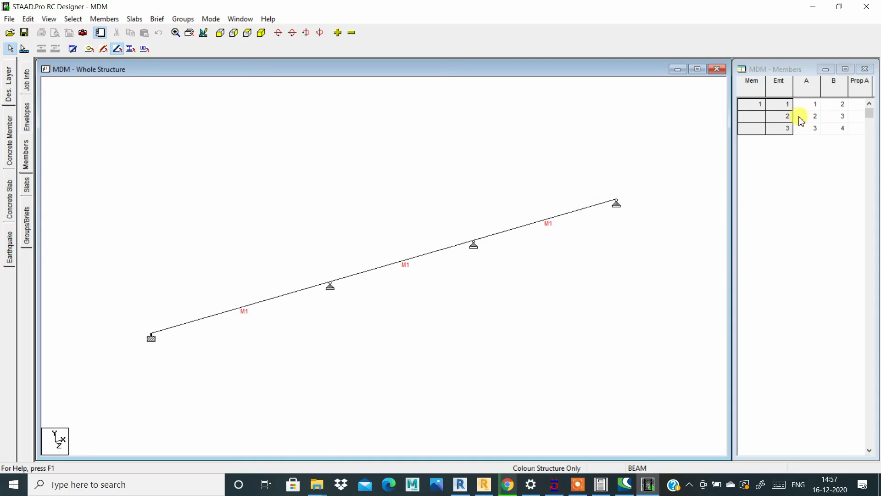
Go through elements 1, 2 and 3 in the members table to check which spans make up the formed member.
{"action": "left_click", "coordinate": [768, 114]}
{"action": "left_click", "coordinate": [753, 118]}
{"action": "left_click", "coordinate": [751, 129]}
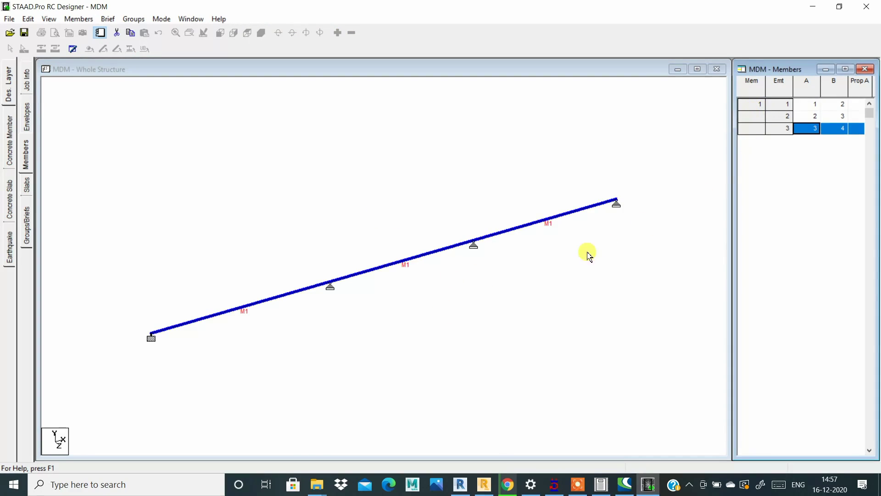
{"action": "left_click", "coordinate": [567, 252]}
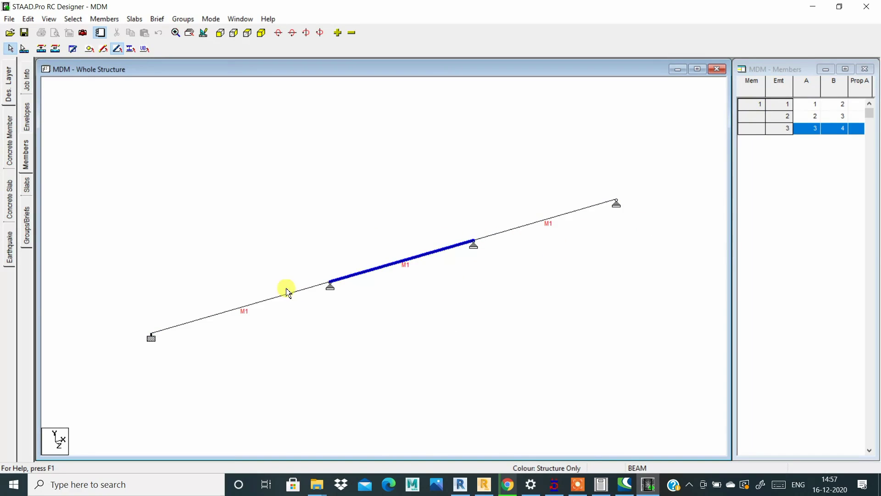
{"action": "left_click", "coordinate": [791, 116]}
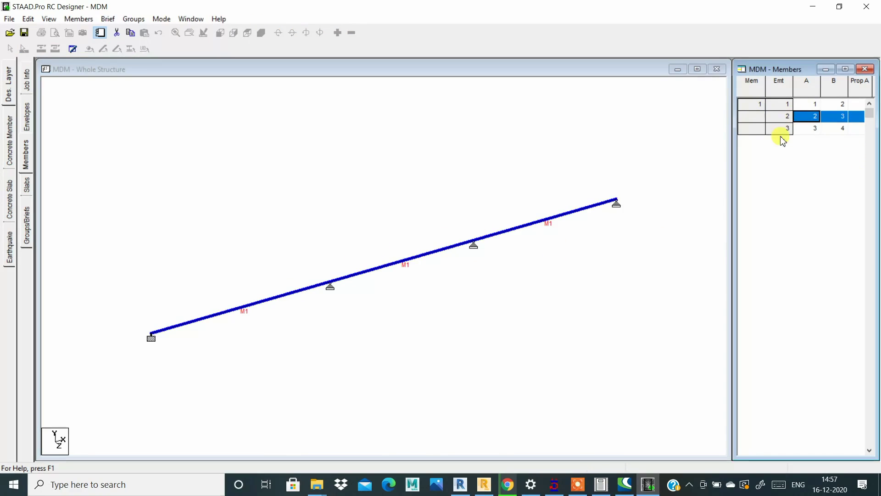
{"action": "left_click", "coordinate": [779, 128]}
{"action": "left_click", "coordinate": [782, 117]}
{"action": "left_click", "coordinate": [781, 105]}
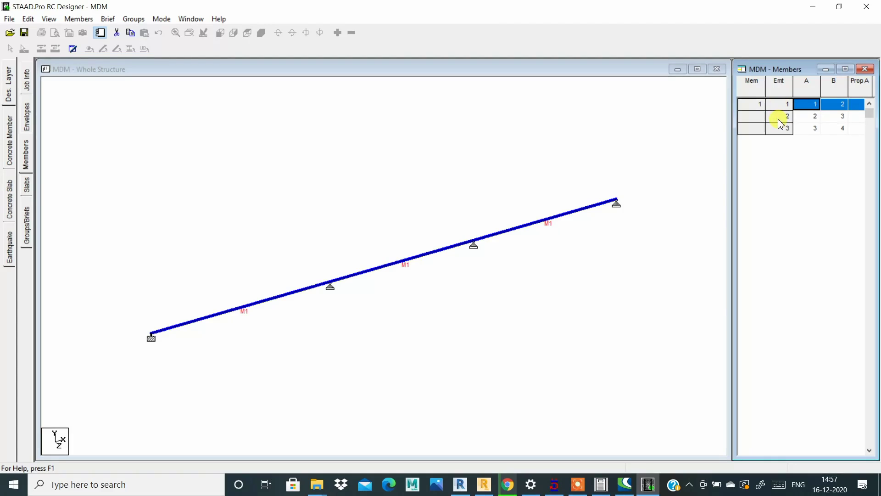
{"action": "left_click", "coordinate": [780, 118]}
Highlight each M1 span in turn in the whole structure view to examine the individual elements of the continuous beam.
{"action": "left_click", "coordinate": [444, 308]}
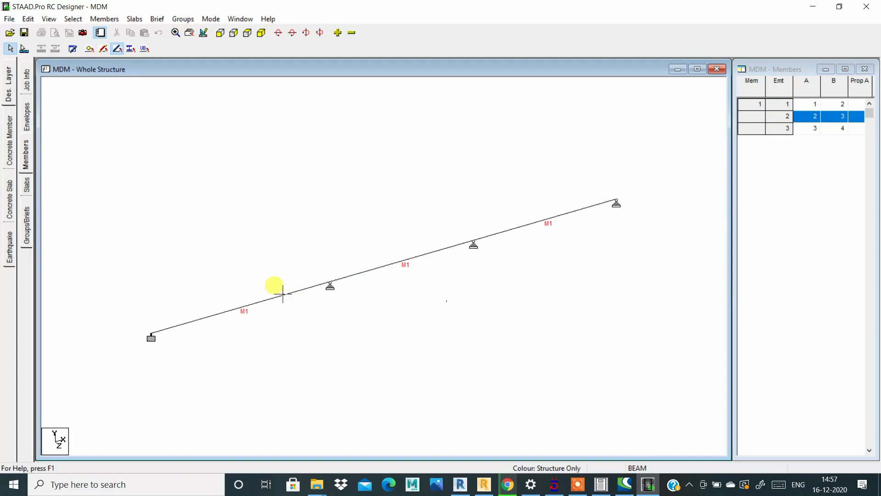
{"action": "left_click", "coordinate": [371, 269]}
{"action": "left_click", "coordinate": [544, 220]}
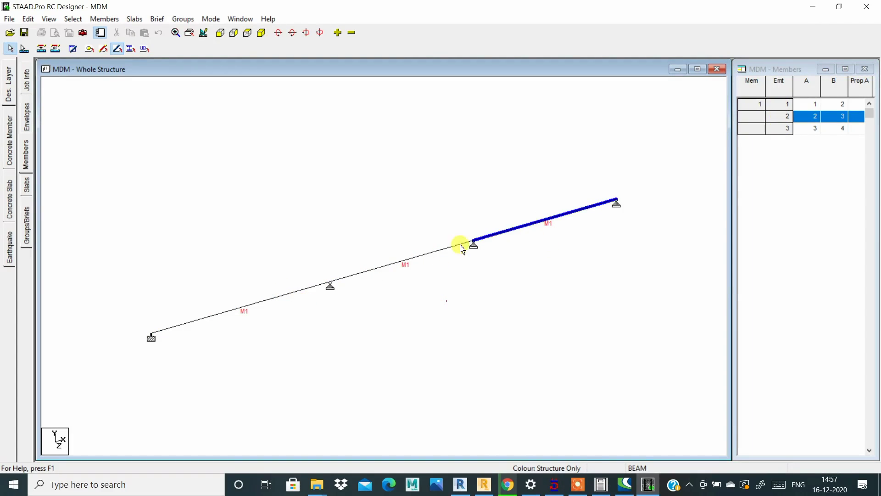
{"action": "left_click", "coordinate": [429, 242]}
{"action": "left_click", "coordinate": [423, 257]}
{"action": "left_click", "coordinate": [288, 284]}
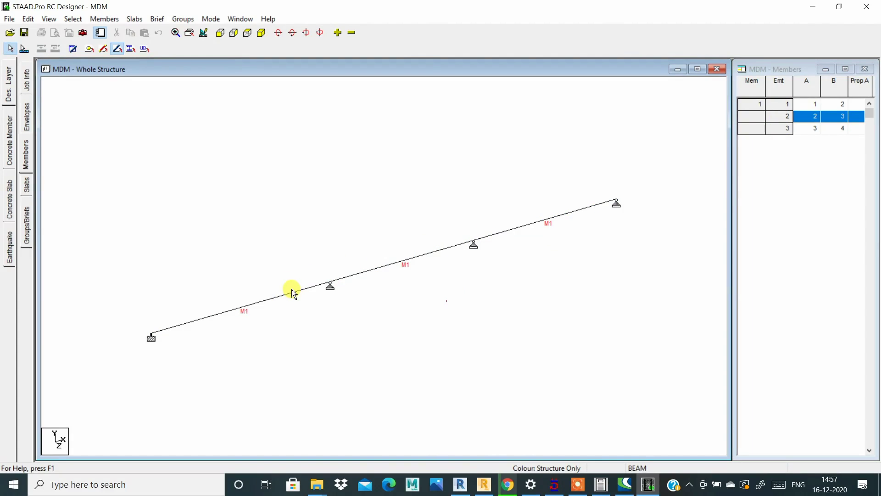
{"action": "left_click", "coordinate": [294, 293]}
{"action": "left_click", "coordinate": [381, 269]}
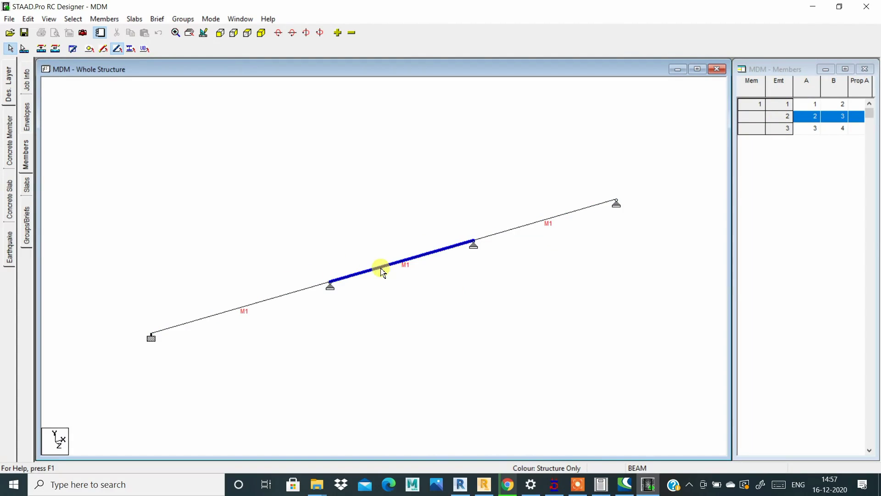
{"action": "left_click", "coordinate": [513, 229]}
{"action": "left_click", "coordinate": [400, 261]}
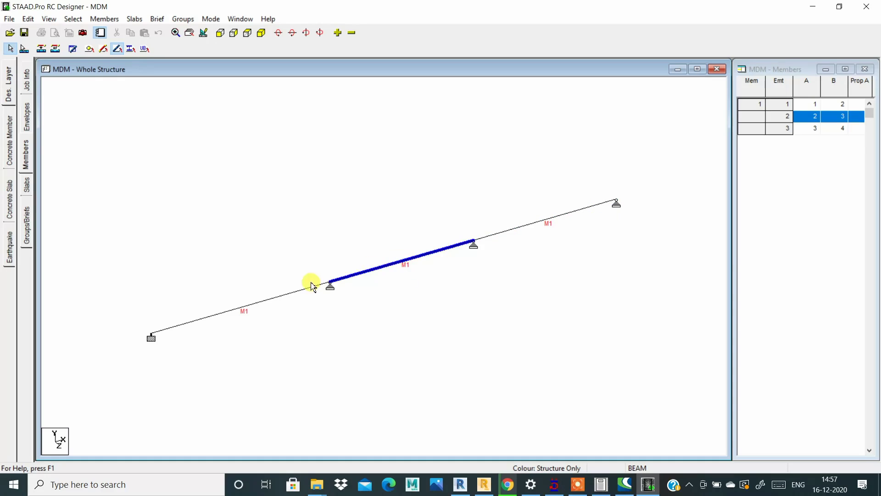
{"action": "left_click", "coordinate": [307, 293]}
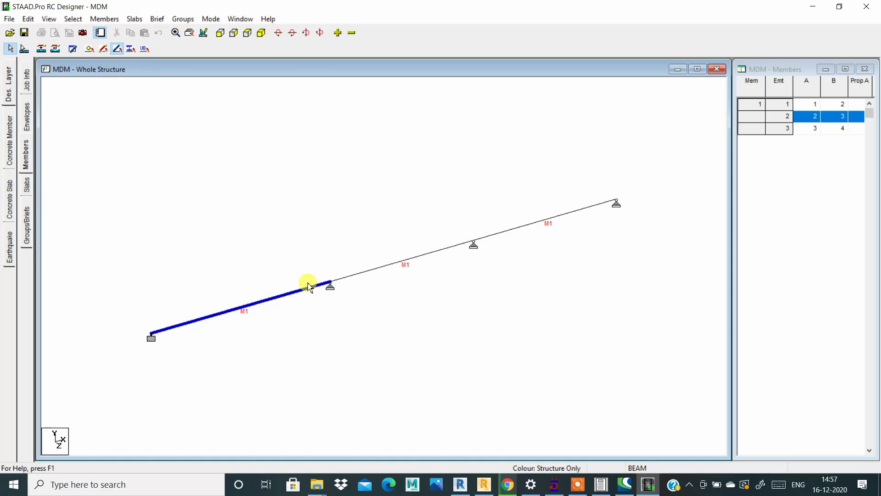
{"action": "left_click", "coordinate": [434, 252]}
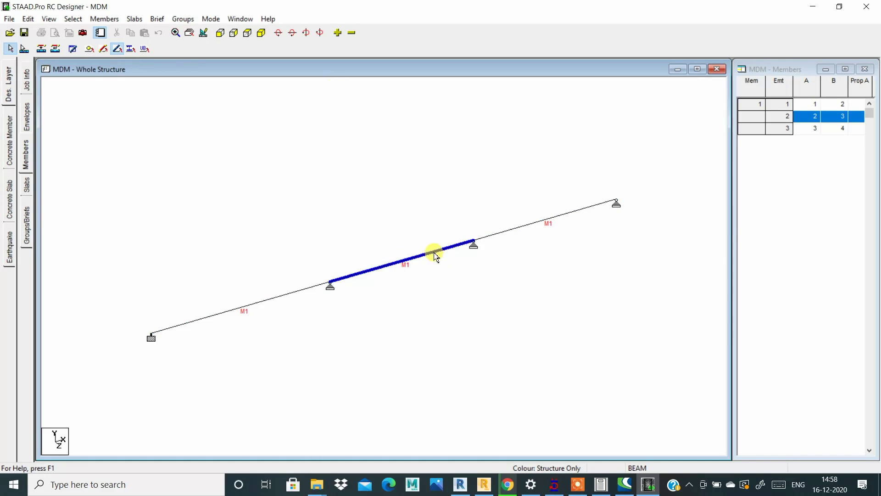
{"action": "left_click", "coordinate": [511, 231]}
{"action": "left_click", "coordinate": [430, 258]}
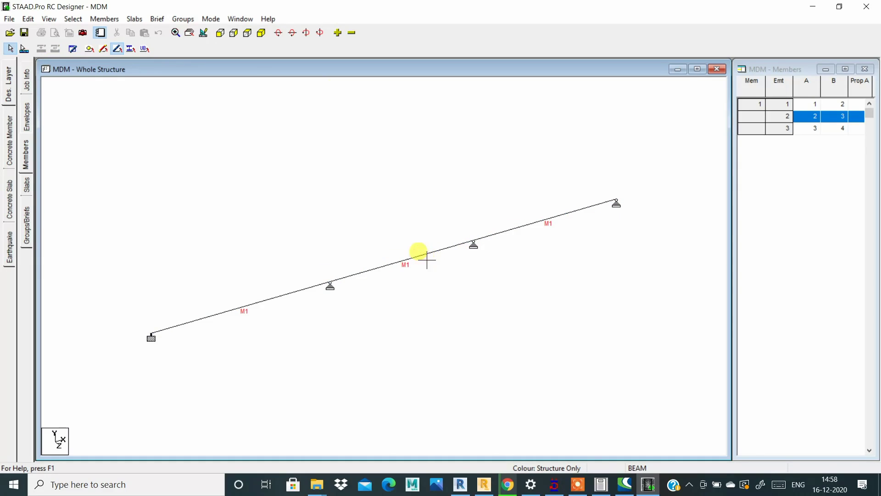
{"action": "left_click", "coordinate": [275, 299]}
{"action": "left_click", "coordinate": [377, 268]}
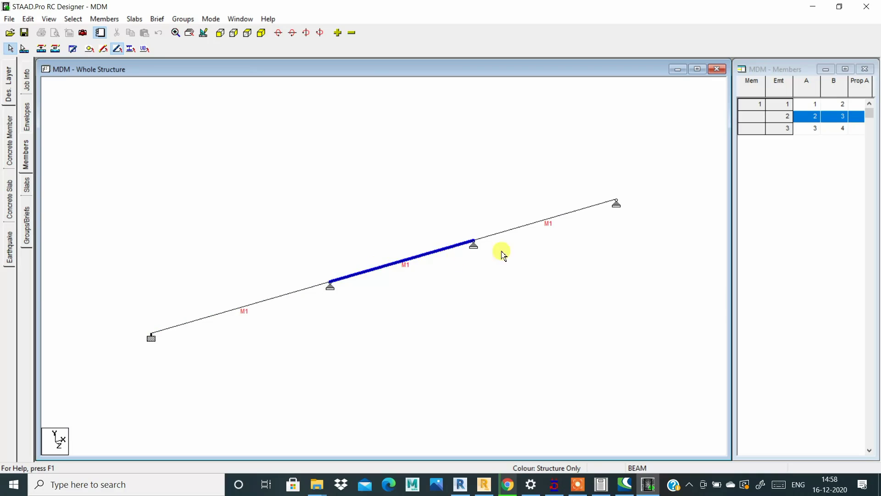
{"action": "left_click", "coordinate": [531, 225]}
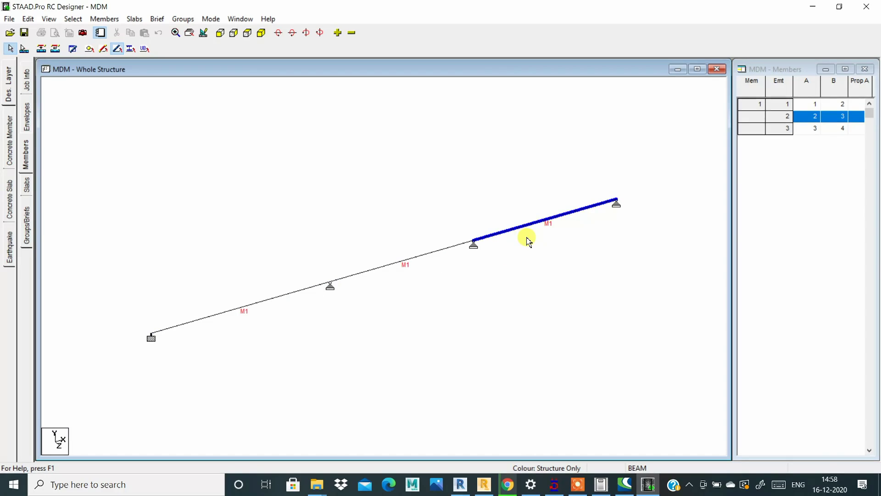
{"action": "left_click", "coordinate": [454, 302]}
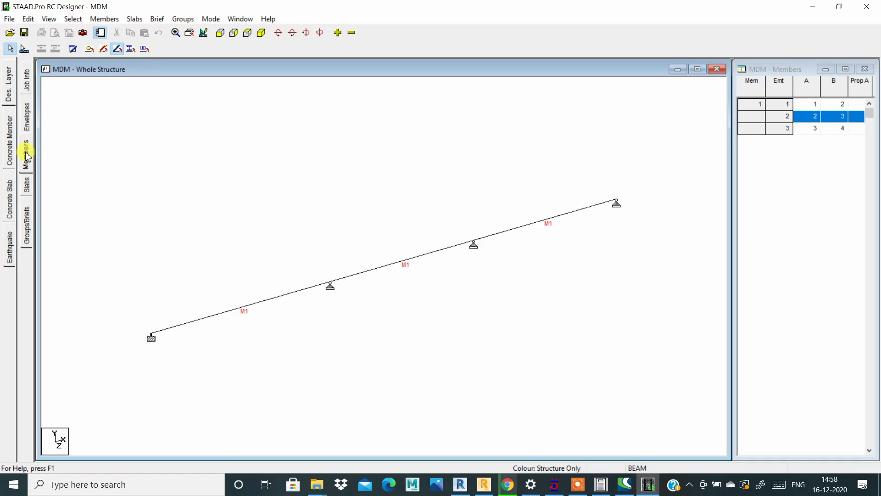
Create a new design brief named BEAM with design code IS456 and design type Beam.
{"action": "left_click", "coordinate": [27, 220]}
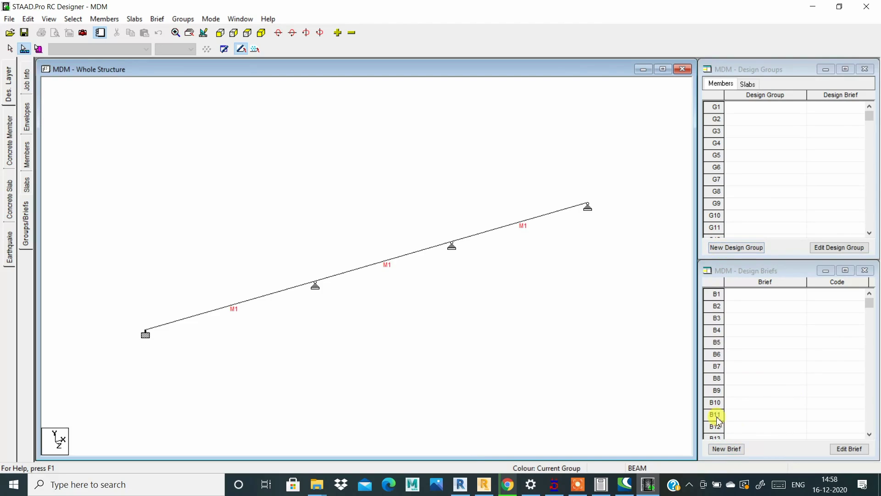
{"action": "left_click", "coordinate": [726, 449]}
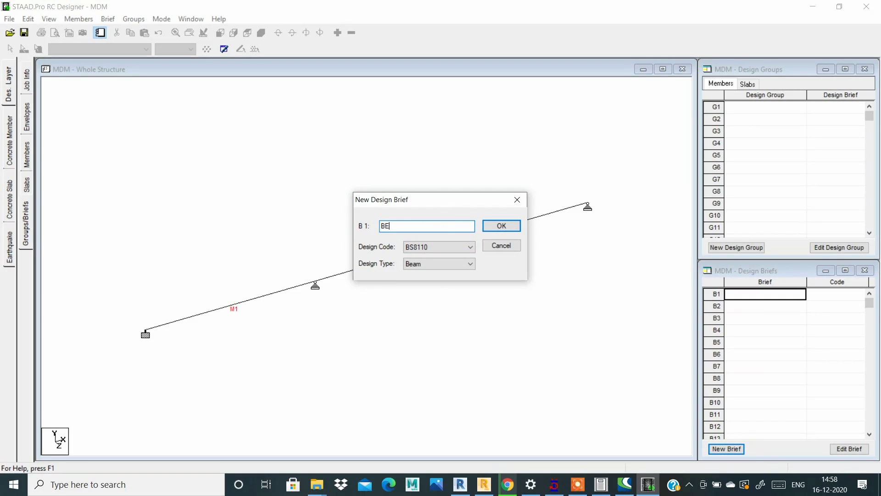
{"action": "left_click", "coordinate": [443, 247]}
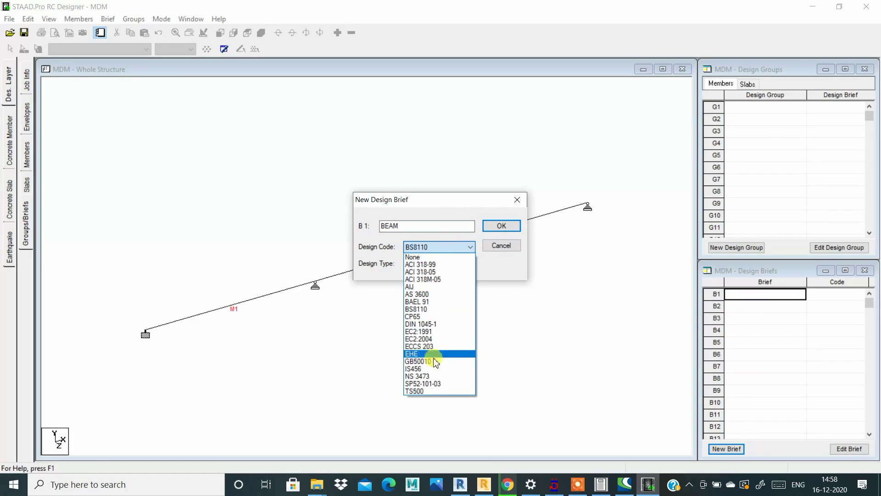
{"action": "left_click", "coordinate": [422, 369]}
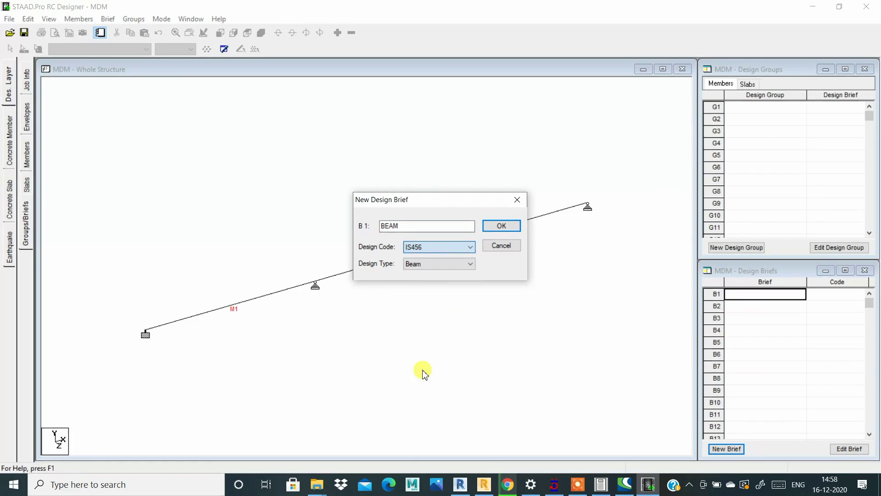
{"action": "left_click", "coordinate": [427, 265]}
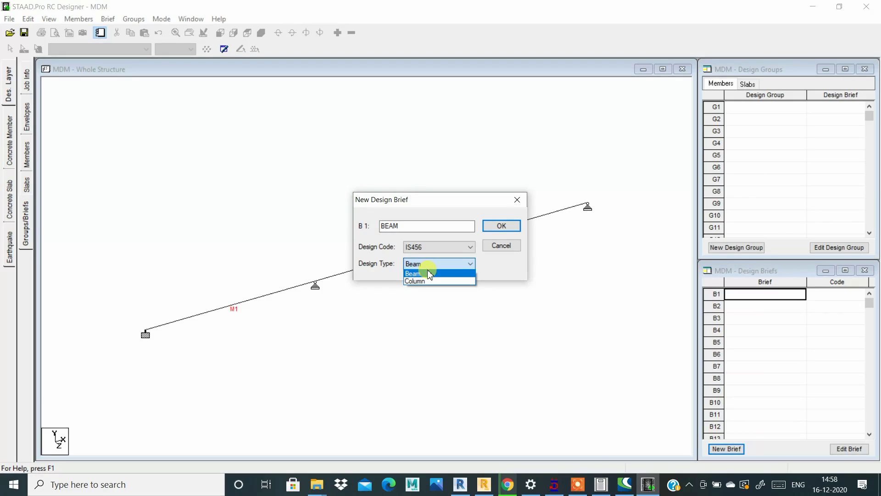
{"action": "left_click", "coordinate": [427, 266]}
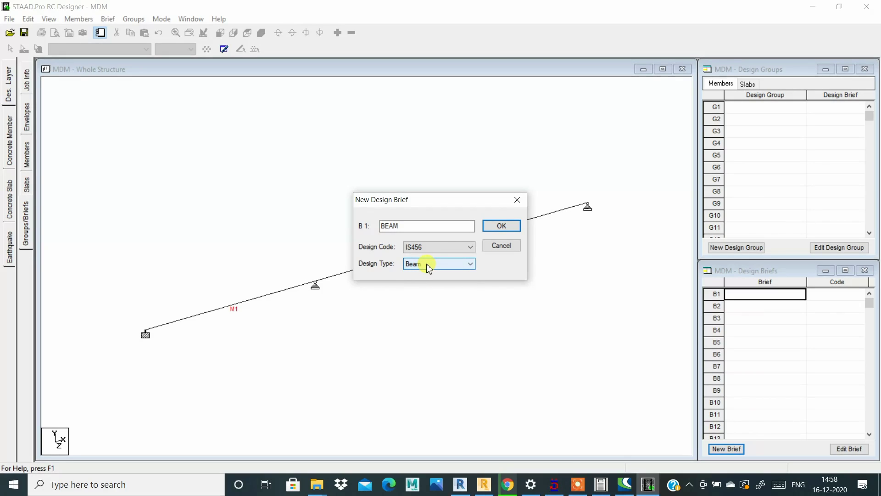
{"action": "left_click", "coordinate": [461, 248]}
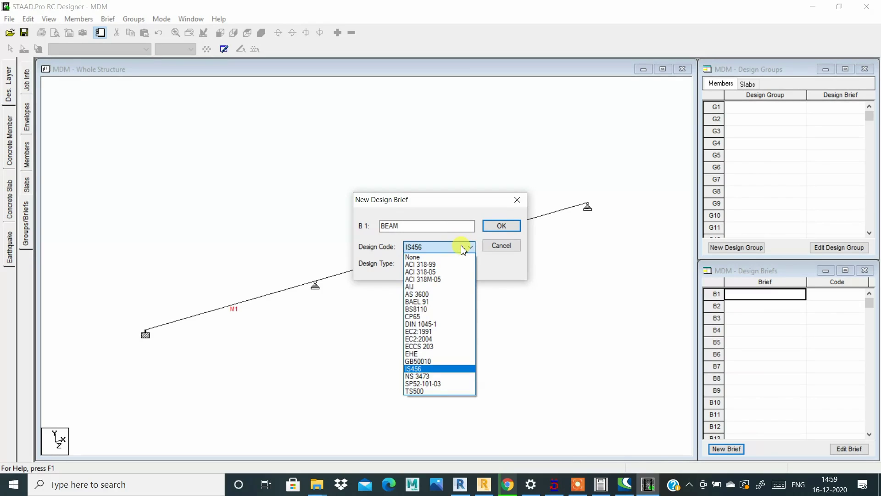
{"action": "left_click", "coordinate": [460, 247]}
{"action": "left_click", "coordinate": [450, 265]}
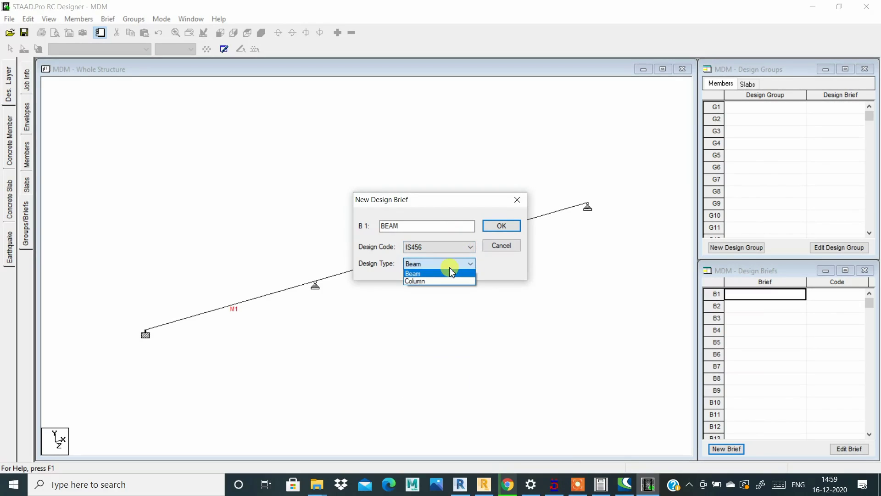
{"action": "left_click", "coordinate": [450, 268]}
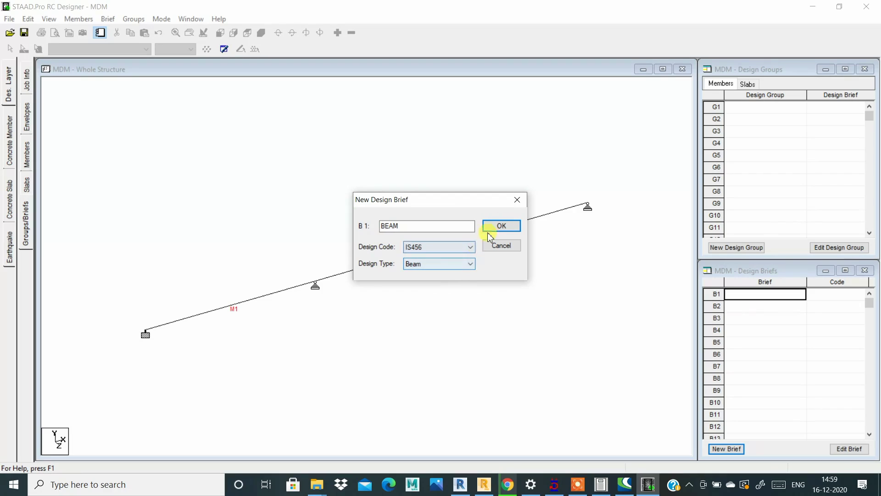
{"action": "left_click", "coordinate": [502, 226]}
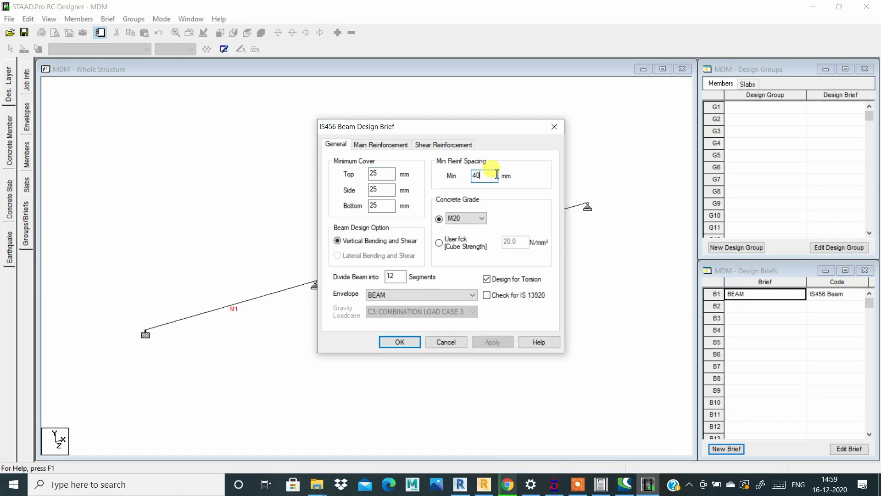
Set the brief's concrete grade to M25, using the standard grade instead of a user-defined cube strength.
{"action": "left_click", "coordinate": [482, 219]}
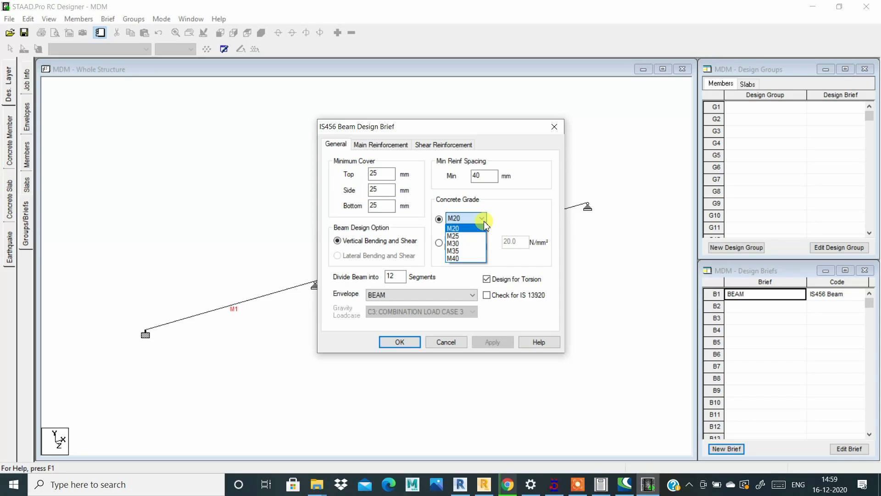
{"action": "left_click", "coordinate": [484, 221]}
{"action": "left_click", "coordinate": [482, 219]}
{"action": "left_click", "coordinate": [474, 236]}
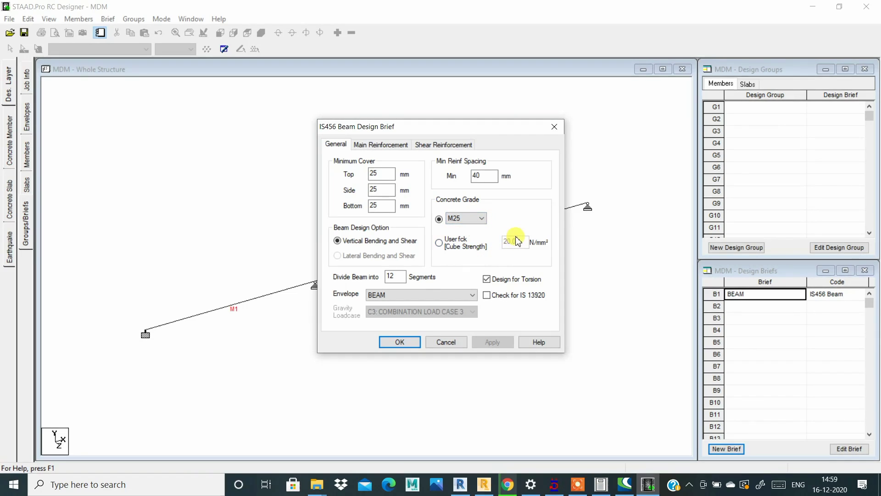
{"action": "left_click", "coordinate": [440, 243]}
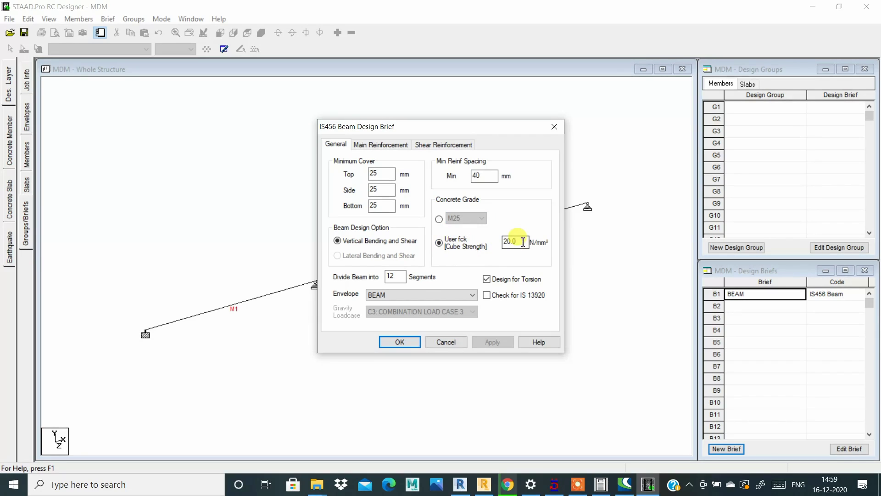
{"action": "left_click", "coordinate": [440, 219]}
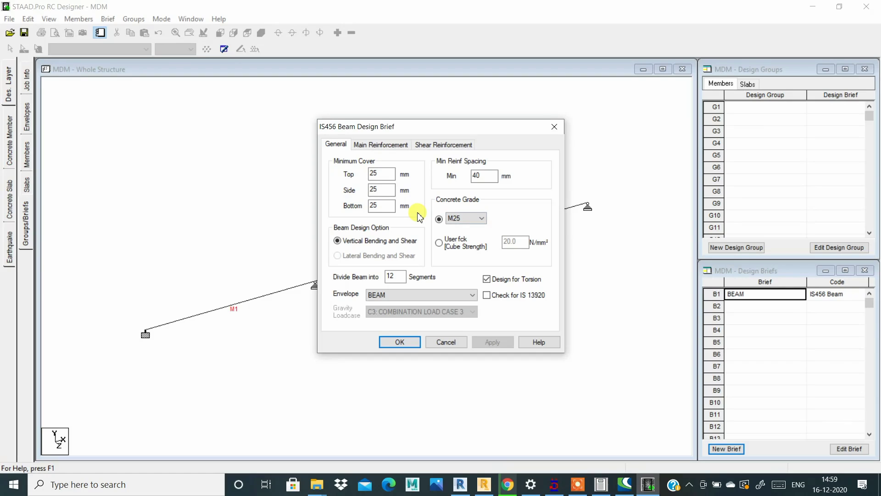
{"action": "double_click", "coordinate": [395, 275]}
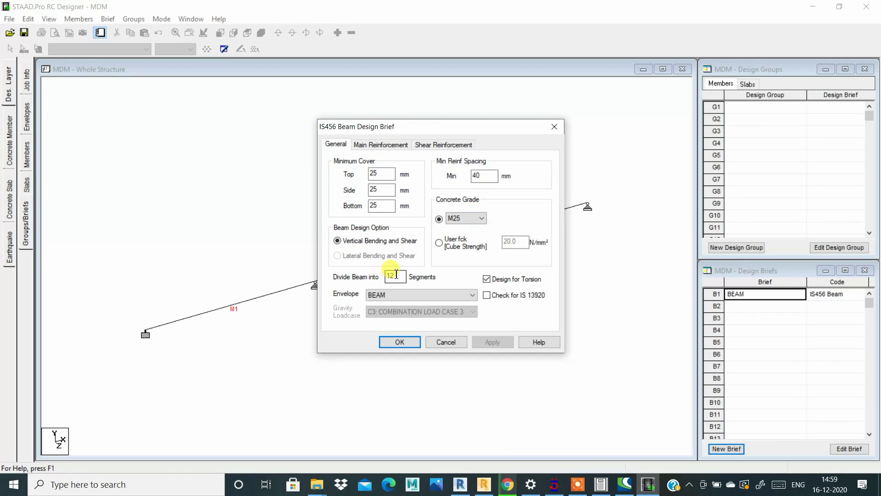
{"action": "key", "text": "BackSpace"}
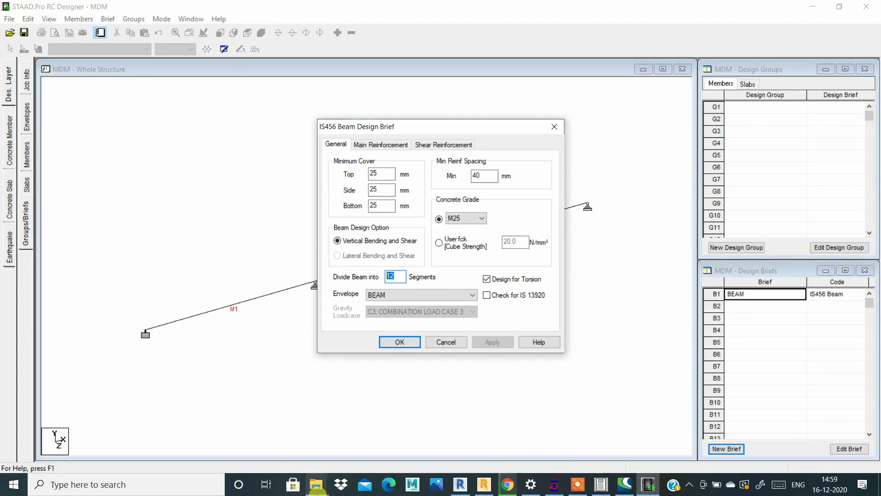
{"action": "mouse_move", "coordinate": [317, 492]}
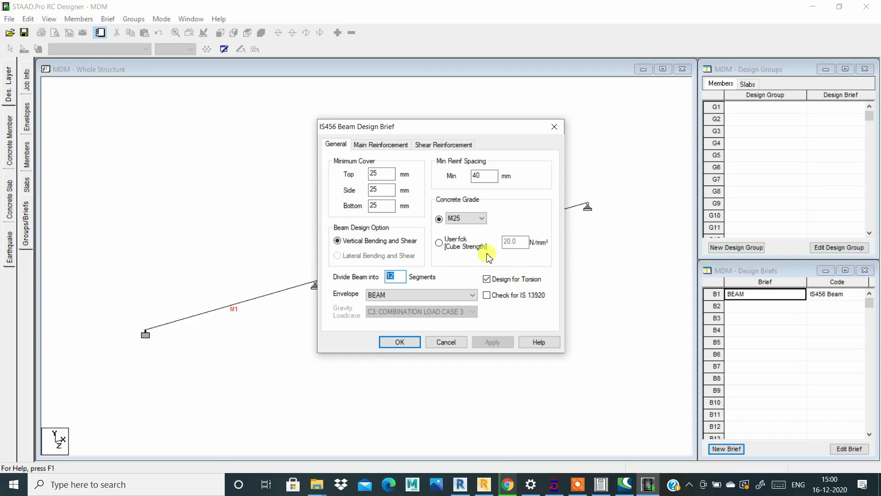
Set the top bar criteria for main reinforcement to minimum size 16, maximum size 20 and link hanger size 10.
{"action": "left_click", "coordinate": [386, 144]}
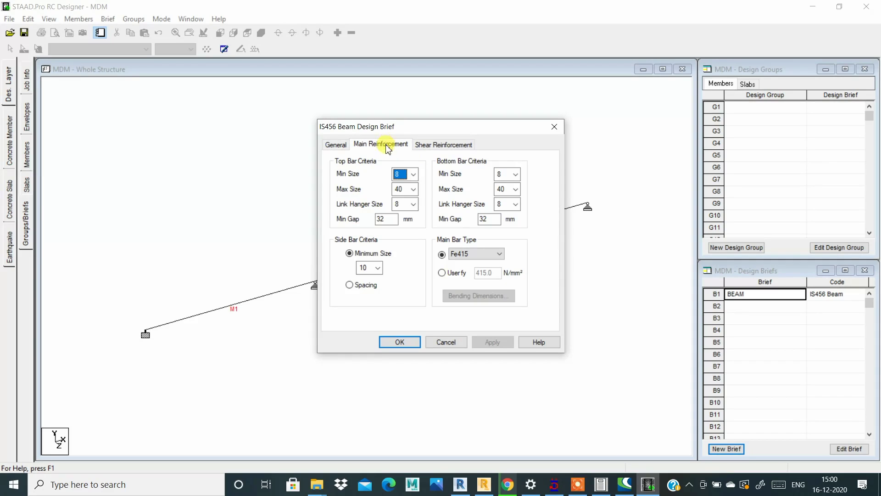
{"action": "left_click", "coordinate": [415, 179]}
{"action": "left_click", "coordinate": [415, 219]}
{"action": "left_click", "coordinate": [412, 189]}
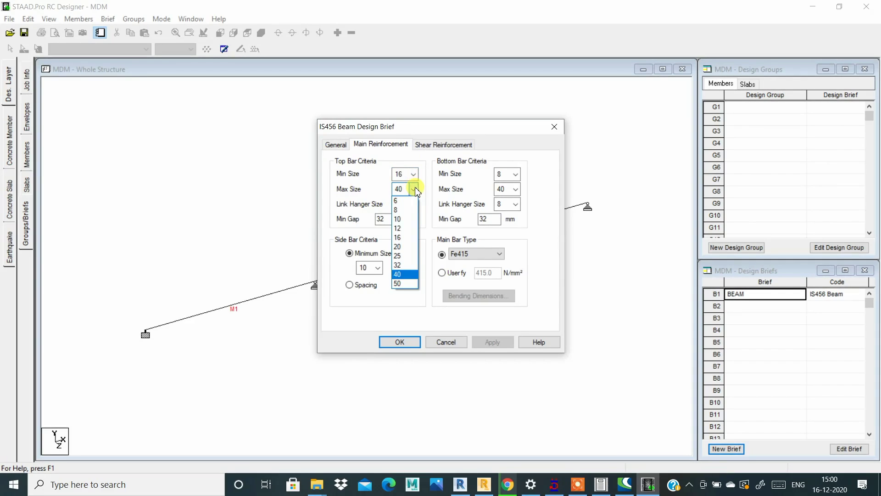
{"action": "left_click", "coordinate": [400, 247]}
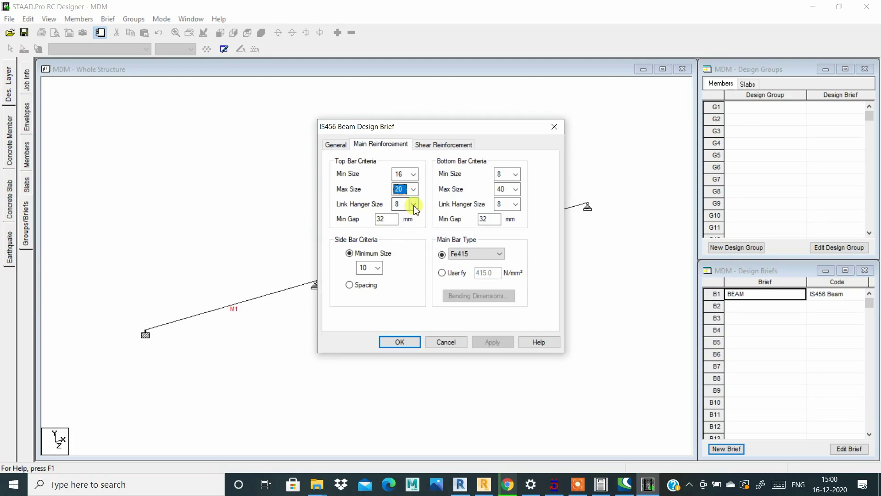
{"action": "left_click", "coordinate": [415, 209]}
{"action": "left_click", "coordinate": [413, 205]}
{"action": "left_click", "coordinate": [413, 205]}
{"action": "left_click", "coordinate": [410, 233]}
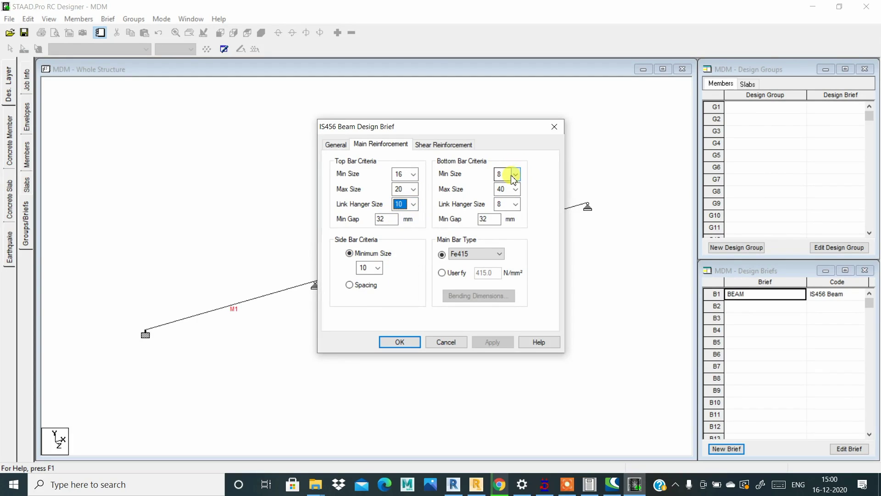
Set the main bar type to a user-defined fy of 415 N/mm² and check its minimum bending radii.
{"action": "left_click", "coordinate": [499, 253]}
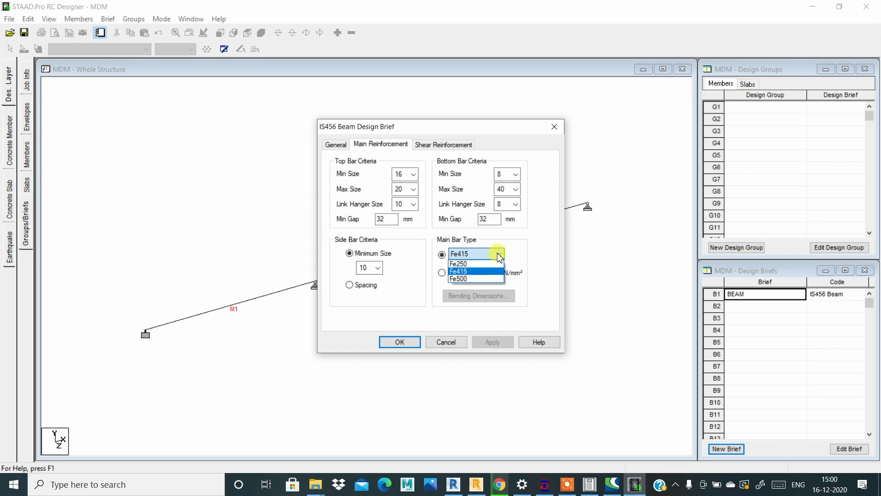
{"action": "left_click", "coordinate": [499, 254]}
{"action": "left_click", "coordinate": [499, 254]}
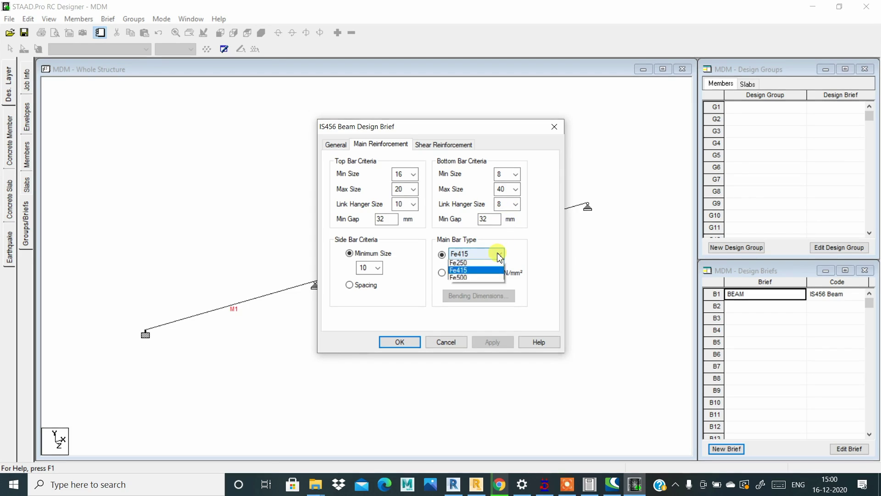
{"action": "left_click", "coordinate": [468, 271]}
{"action": "left_click", "coordinate": [442, 273]}
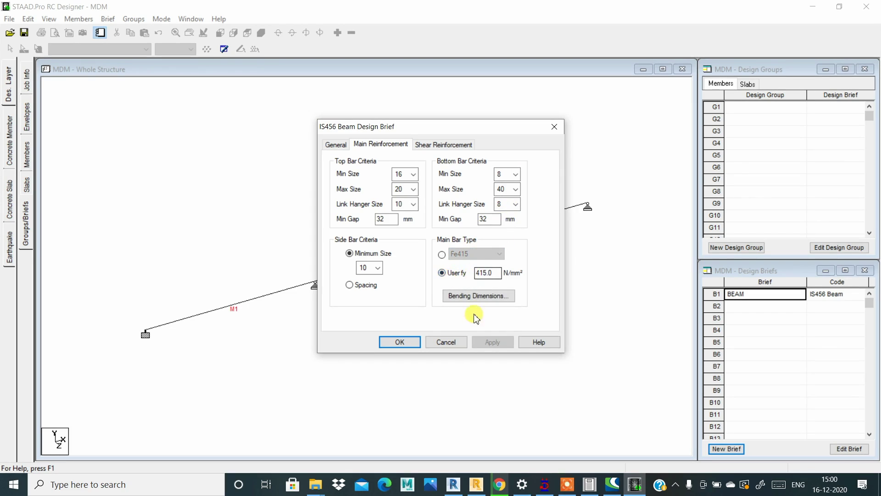
{"action": "left_click", "coordinate": [478, 295]}
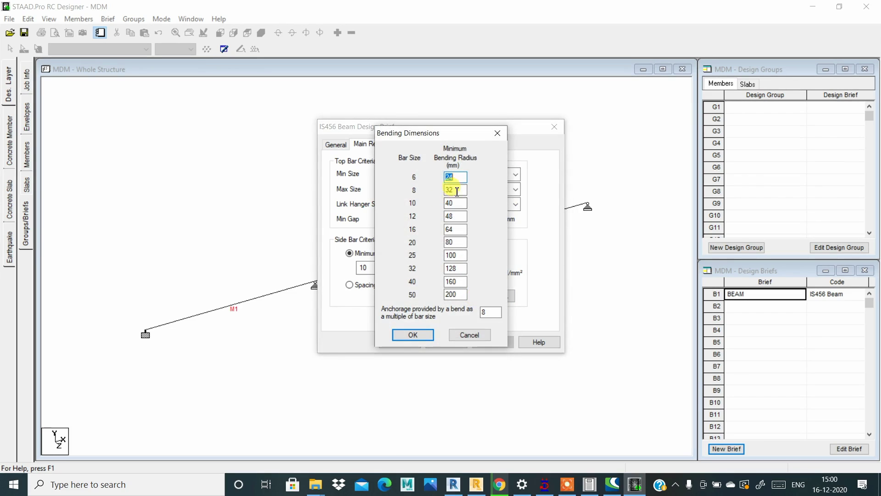
{"action": "left_click", "coordinate": [499, 134]}
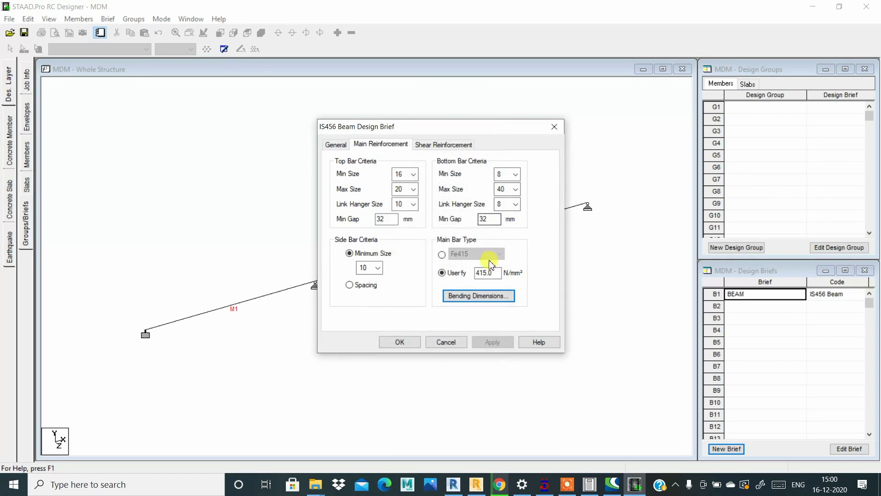
Specify size 12 Fe415 shear bars with shear designed for the centre line of support, and accept the brief.
{"action": "left_click", "coordinate": [444, 145]}
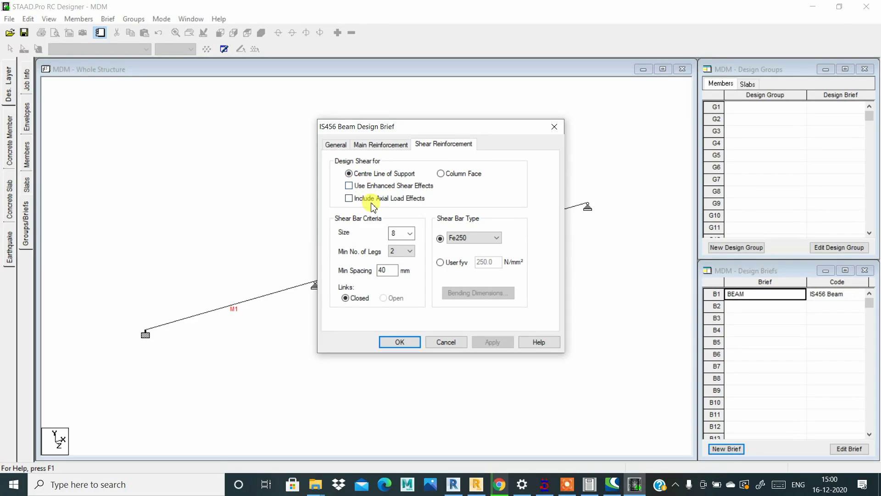
{"action": "left_click", "coordinate": [441, 174]}
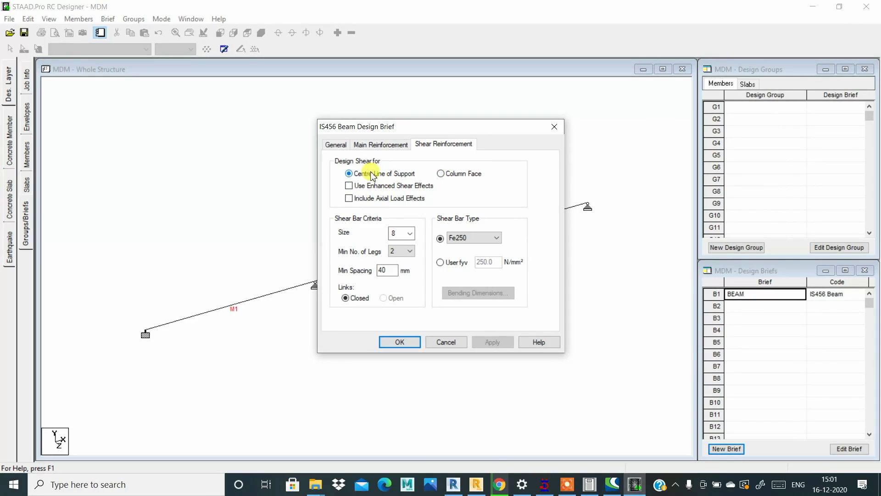
{"action": "left_click", "coordinate": [410, 234]}
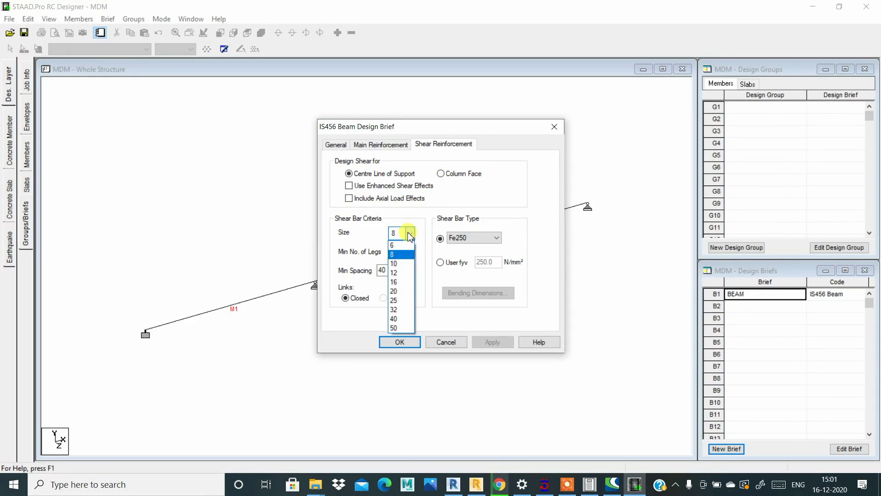
{"action": "left_click", "coordinate": [397, 273]}
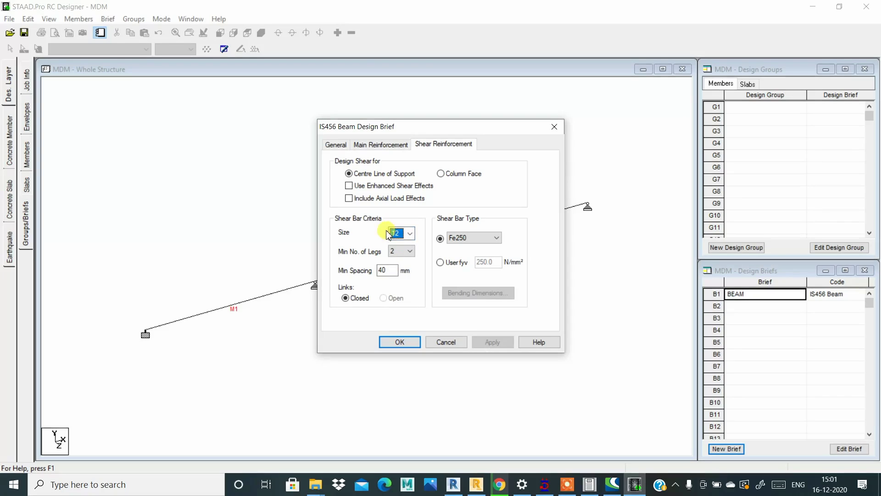
{"action": "left_click", "coordinate": [477, 242]}
{"action": "left_click", "coordinate": [459, 250]}
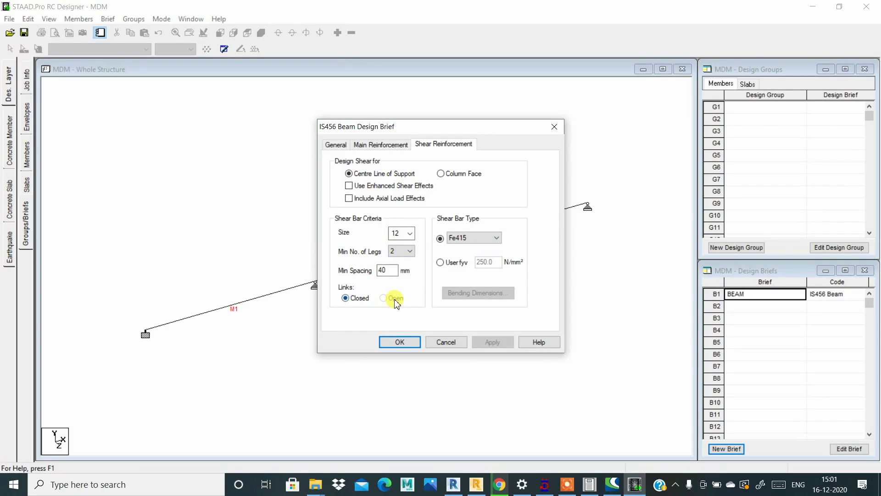
{"action": "left_click", "coordinate": [398, 342]}
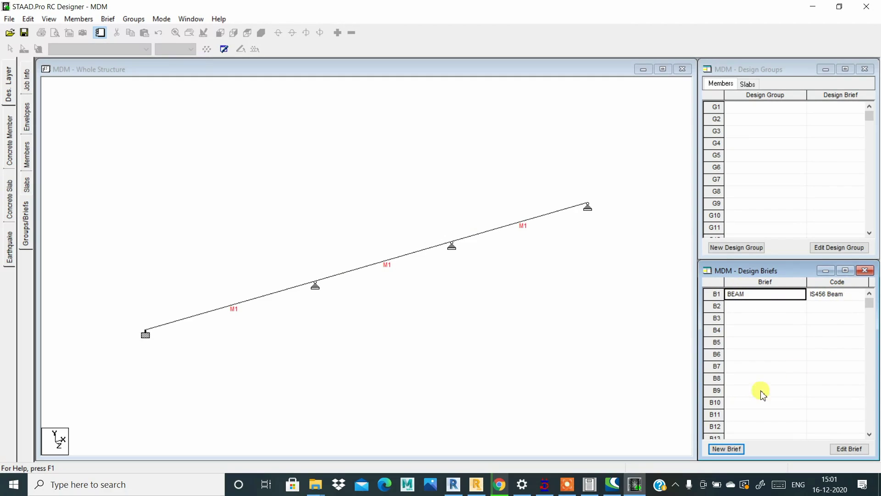
Create a member design group named Design Group 1 that uses the BEAM brief.
{"action": "left_click", "coordinate": [730, 250]}
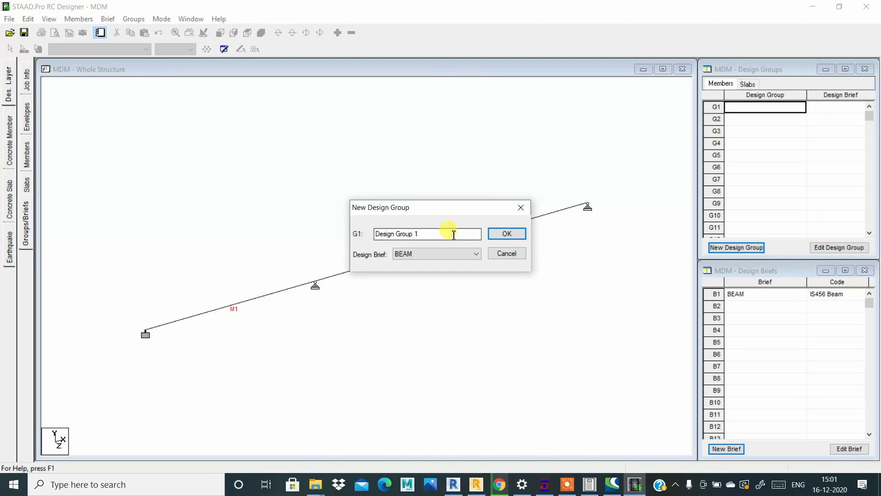
{"action": "left_click", "coordinate": [500, 234]}
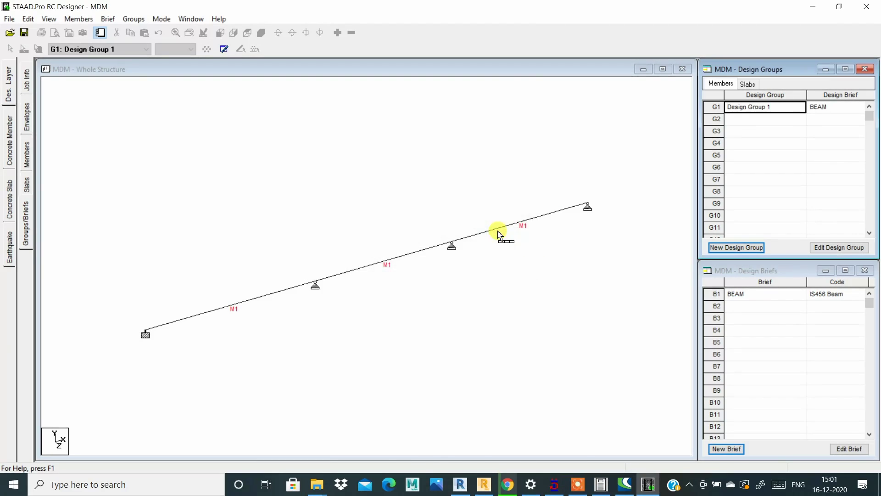
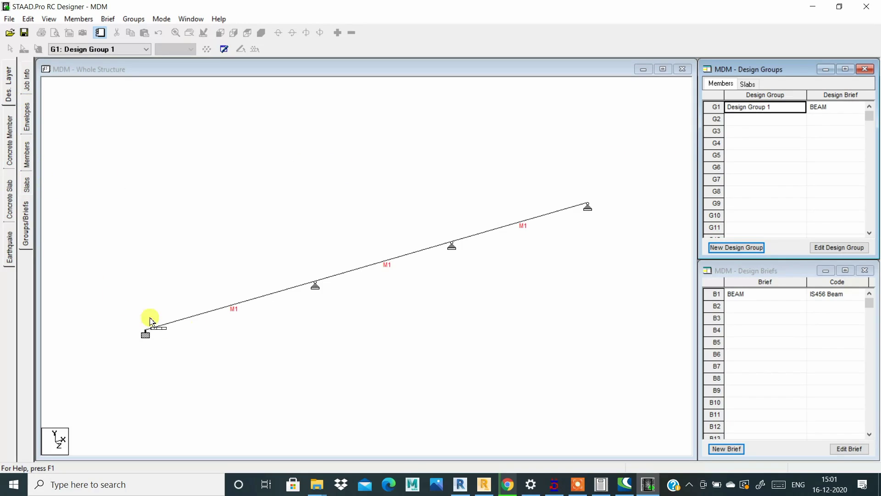
Select the three-span beam M1 and switch from the design layer to member design mode.
{"action": "left_click", "coordinate": [198, 318]}
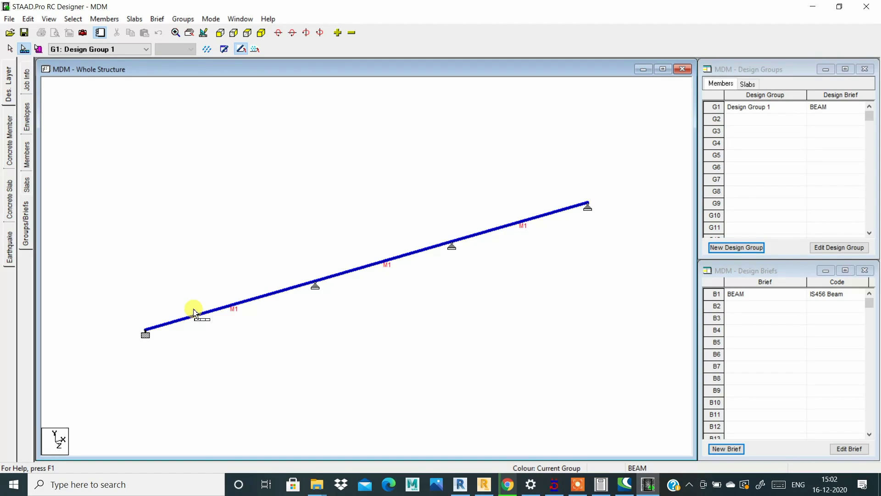
{"action": "left_click", "coordinate": [207, 20]}
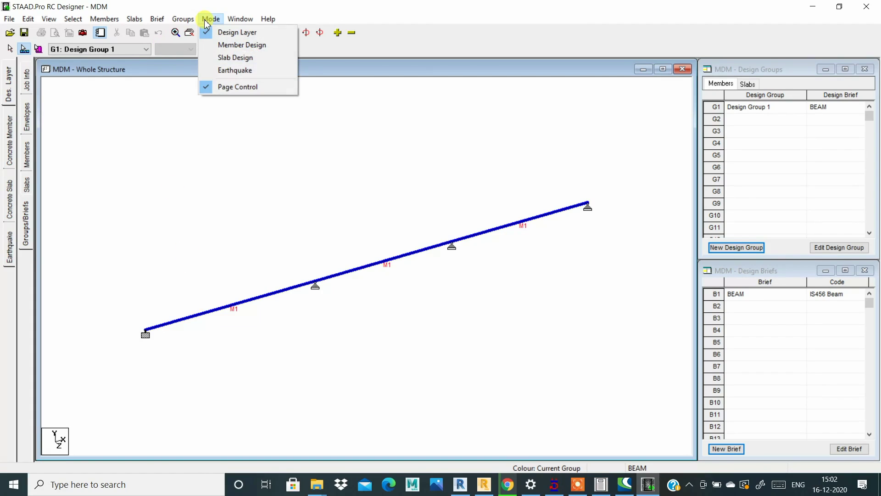
{"action": "left_click", "coordinate": [238, 46]}
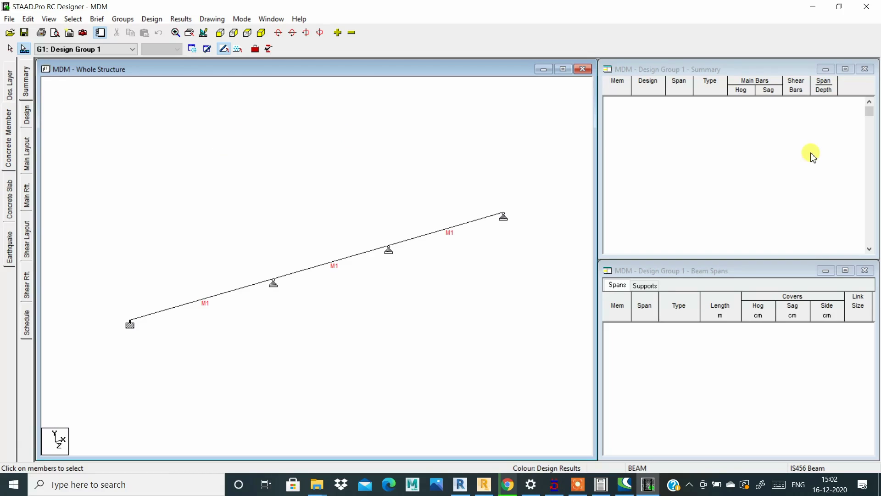
Try to add beam member M1 to the existing Design Group 1 and check the group's design options for it.
{"action": "left_click", "coordinate": [28, 116]}
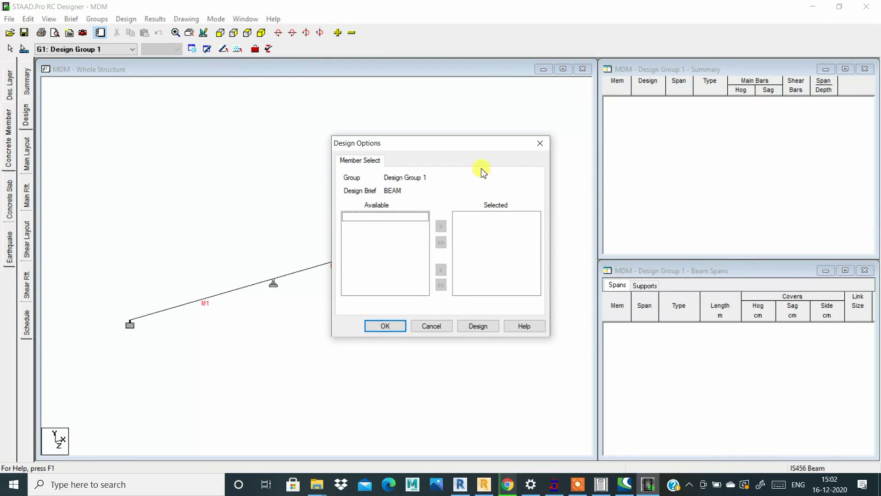
{"action": "left_click", "coordinate": [540, 144]}
{"action": "left_click", "coordinate": [252, 288]}
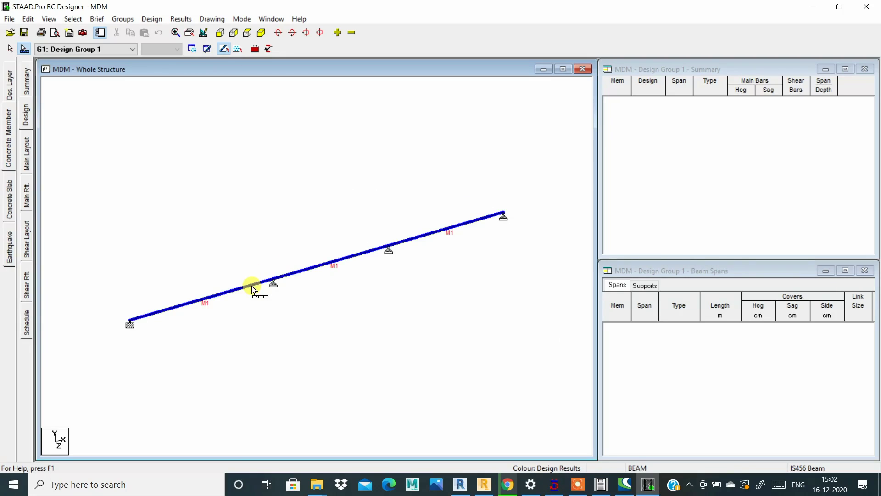
{"action": "right_click", "coordinate": [252, 288]}
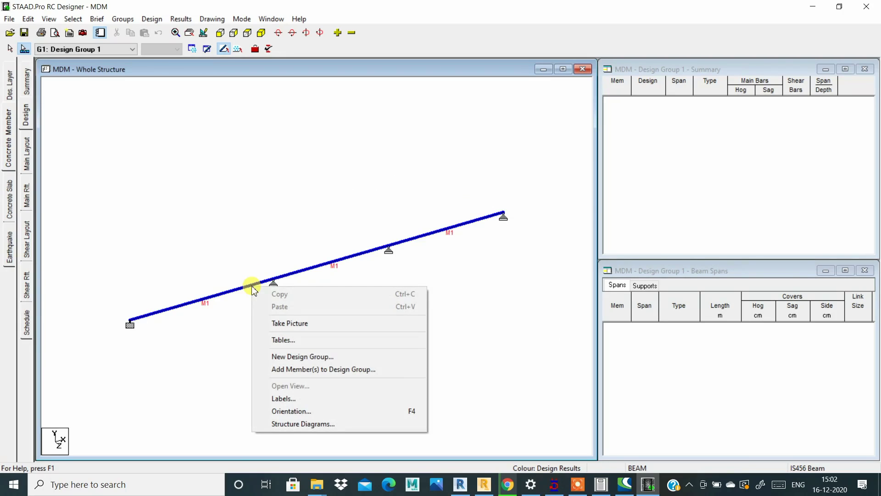
{"action": "left_click", "coordinate": [296, 370]}
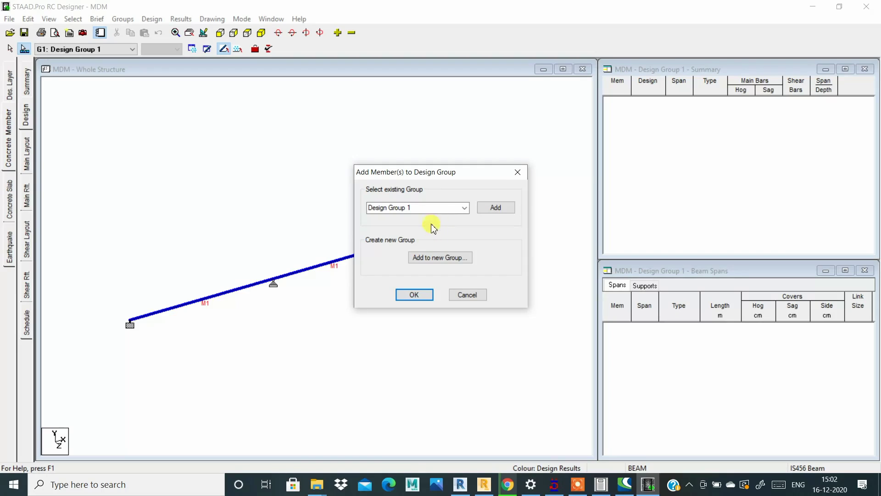
{"action": "left_click", "coordinate": [415, 295]}
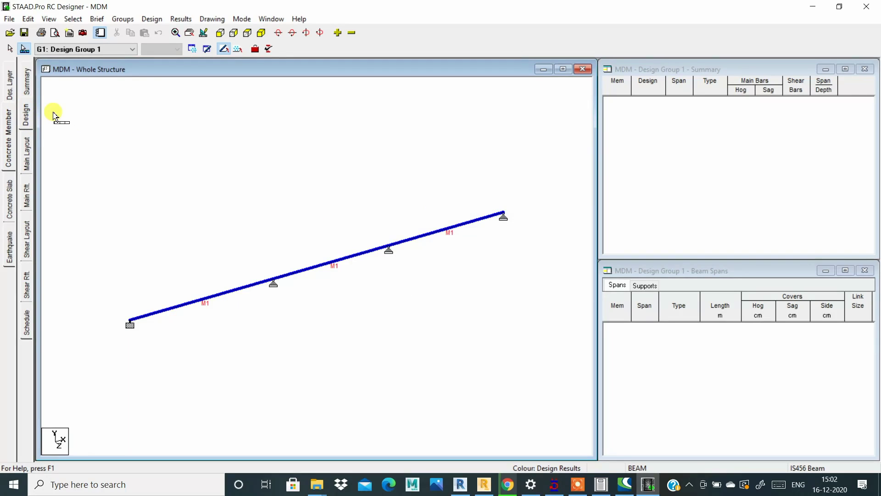
{"action": "key", "text": "Escape"}
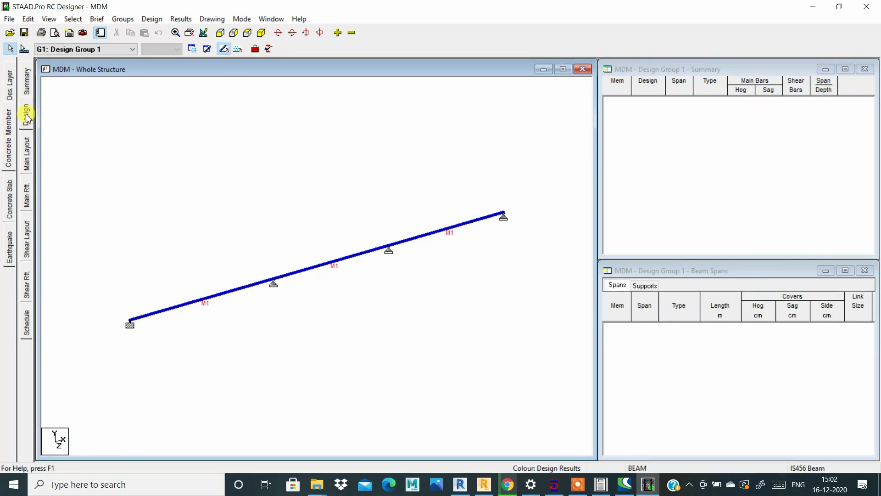
{"action": "left_click", "coordinate": [315, 310]}
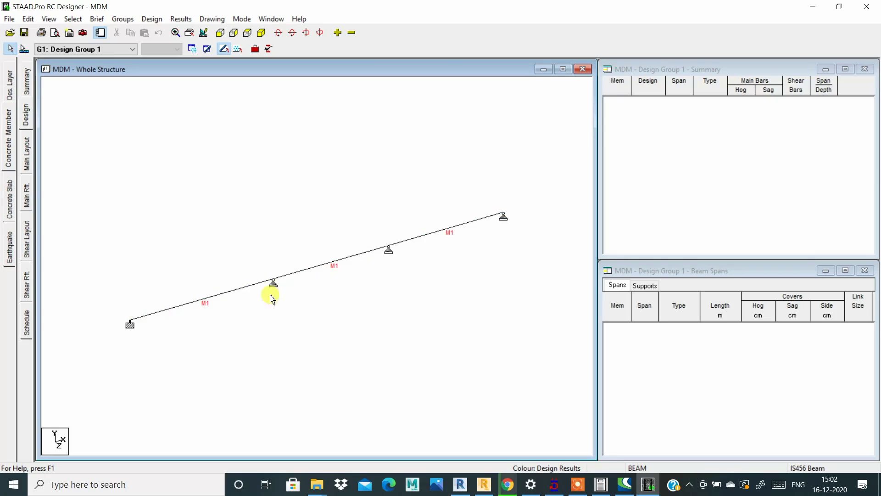
{"action": "left_click", "coordinate": [29, 113]}
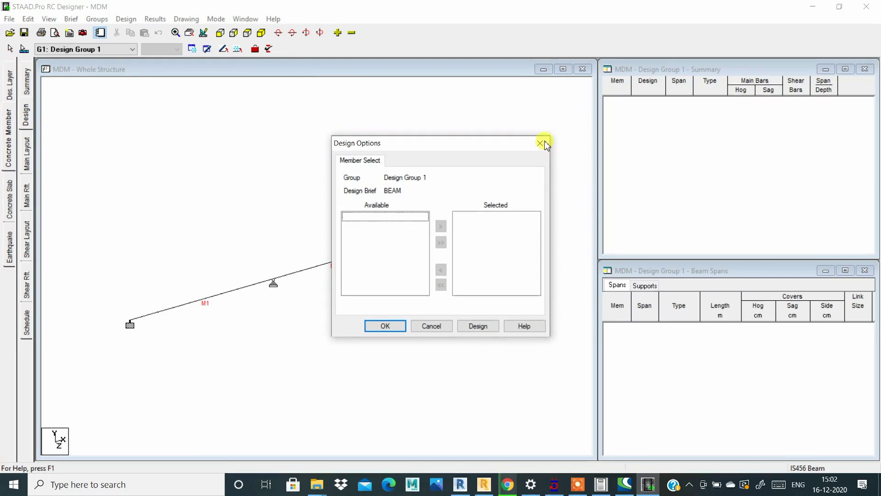
{"action": "left_click", "coordinate": [542, 142]}
Create Design Group 2 from beam member M1 with the BEAM design brief.
{"action": "left_click", "coordinate": [234, 289]}
{"action": "right_click", "coordinate": [234, 289]}
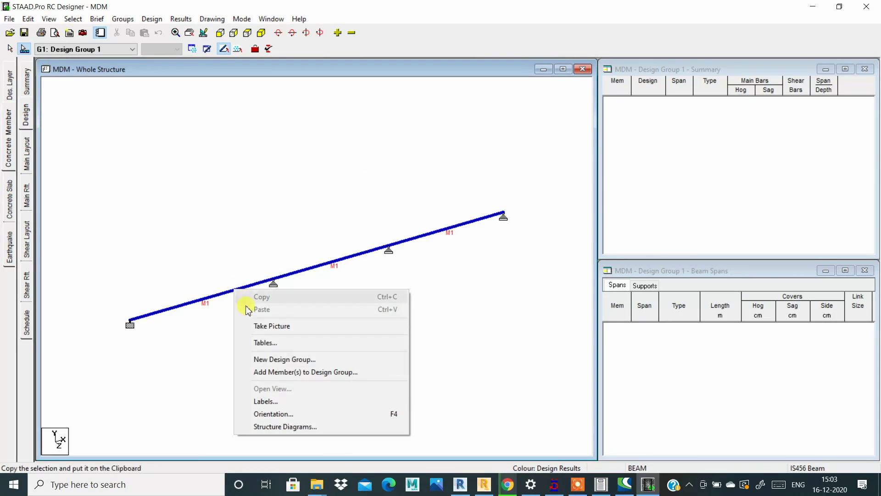
{"action": "left_click", "coordinate": [270, 360]}
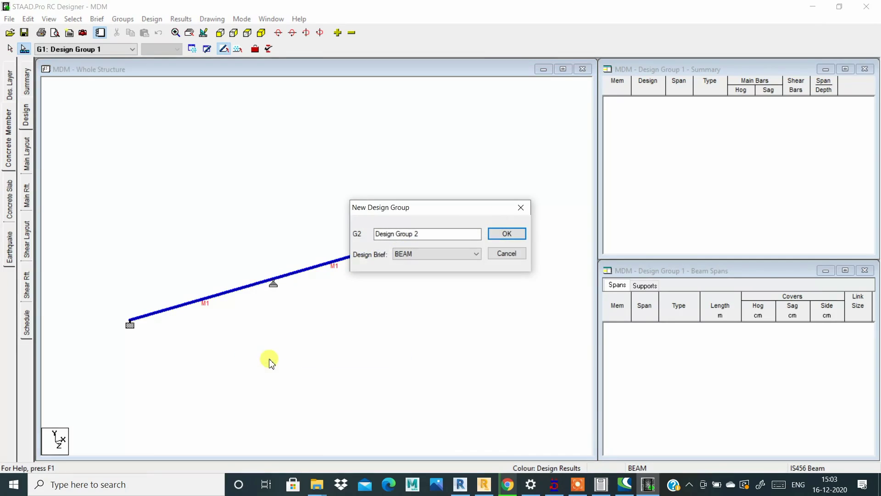
{"action": "left_click", "coordinate": [492, 234]}
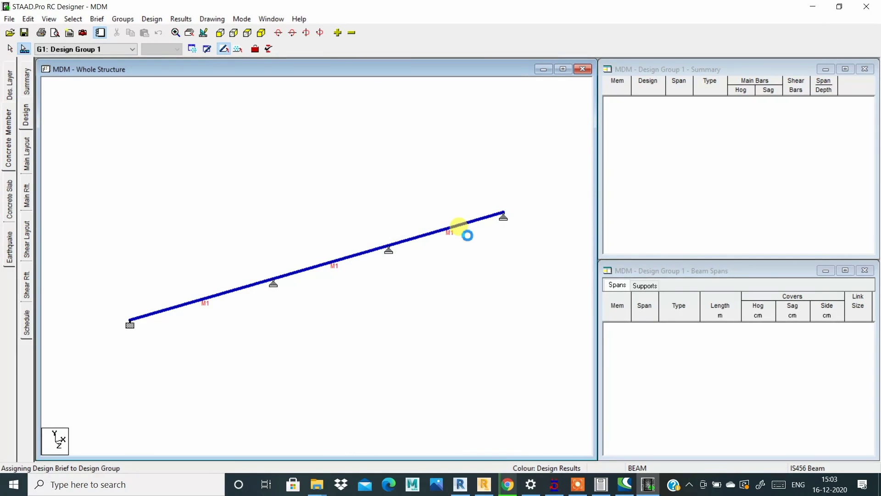
Examine the design status of each span of M1 in the Design Group 2 summary.
{"action": "right_click", "coordinate": [358, 267]}
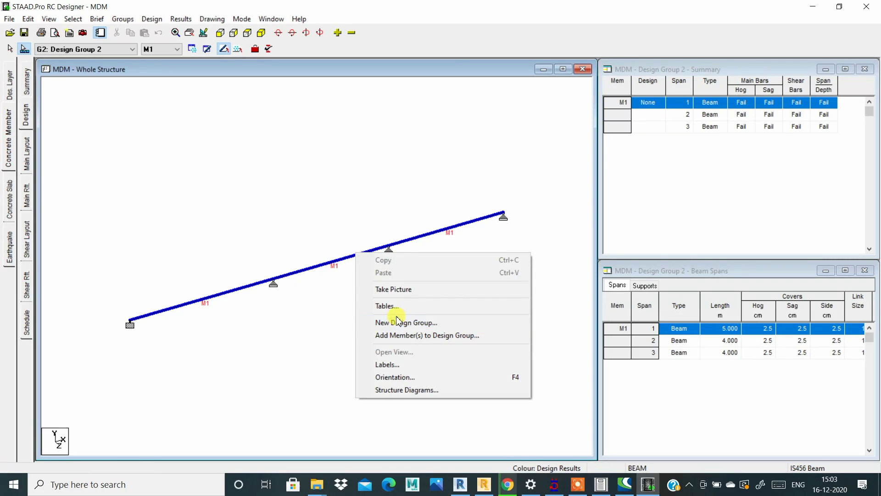
{"action": "left_click", "coordinate": [344, 236]}
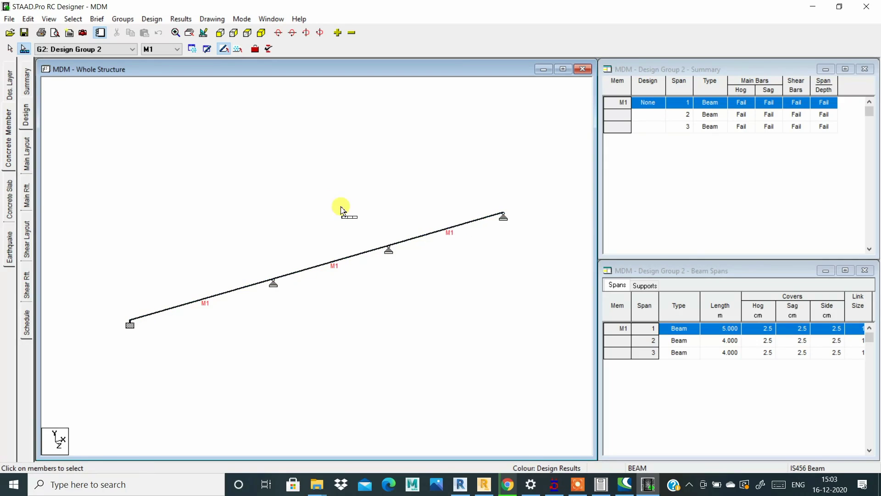
{"action": "left_click", "coordinate": [617, 101]}
{"action": "left_click", "coordinate": [653, 115]}
{"action": "left_click", "coordinate": [647, 130]}
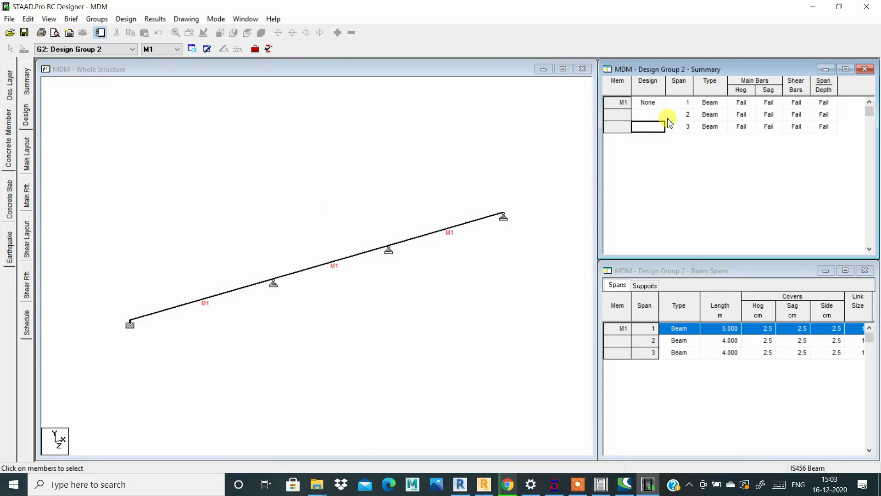
{"action": "left_click", "coordinate": [742, 126]}
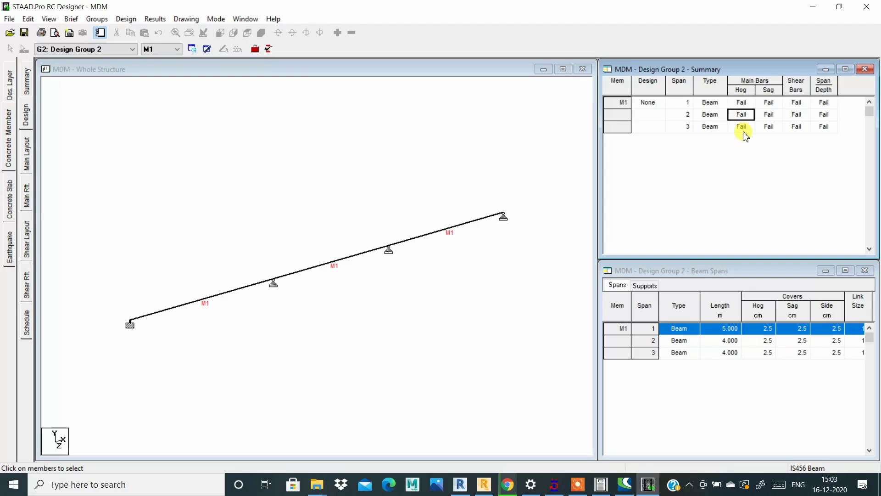
{"action": "right_click", "coordinate": [394, 240]}
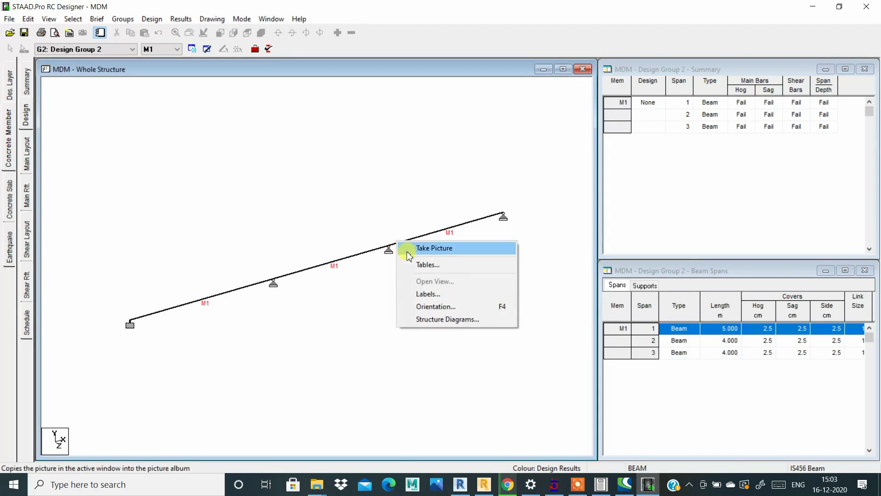
{"action": "left_click", "coordinate": [337, 262]}
{"action": "left_click", "coordinate": [334, 260]}
{"action": "right_click", "coordinate": [332, 262]}
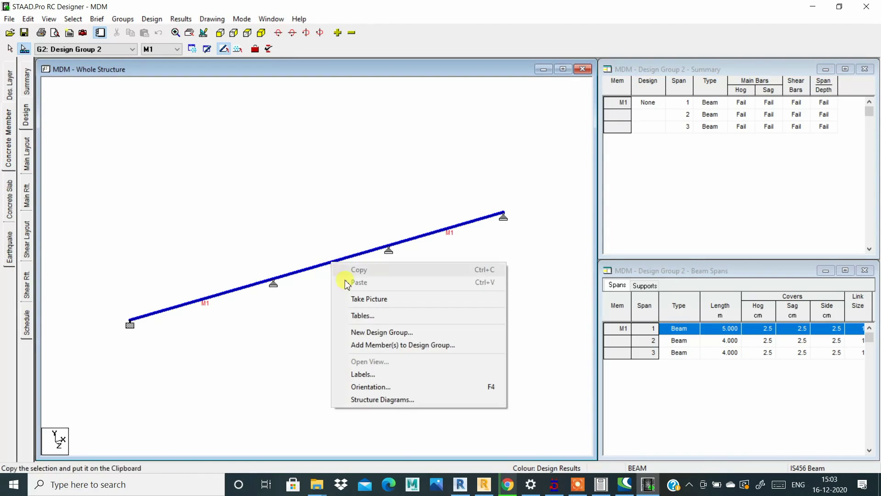
{"action": "left_click", "coordinate": [283, 326]}
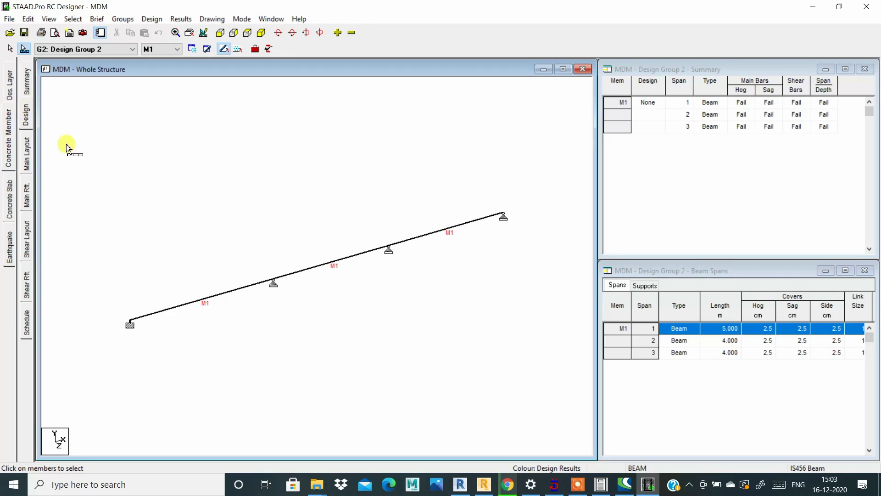
{"action": "key", "text": "Escape"}
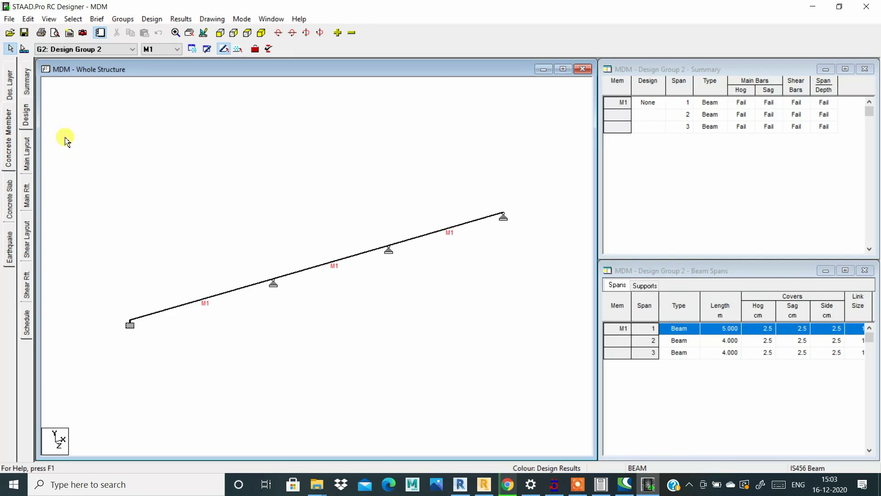
Run the concrete design for member M1 in Design Group 2.
{"action": "left_click", "coordinate": [27, 108]}
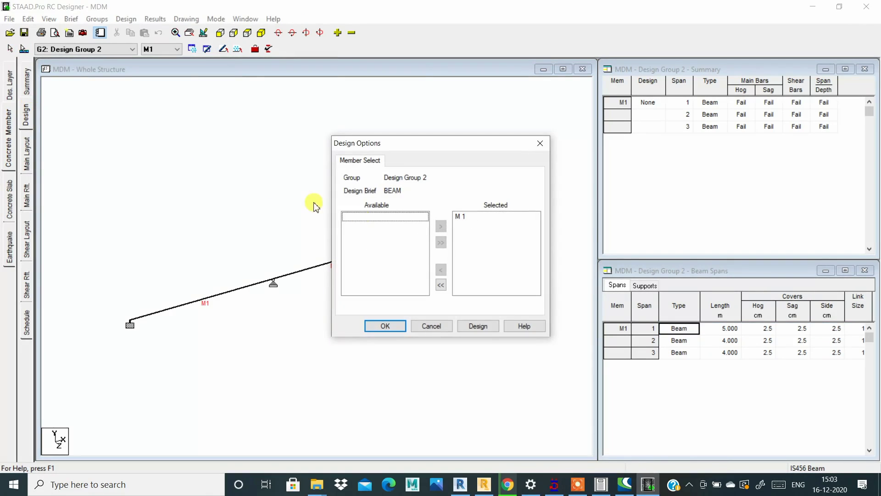
{"action": "left_click", "coordinate": [467, 217]}
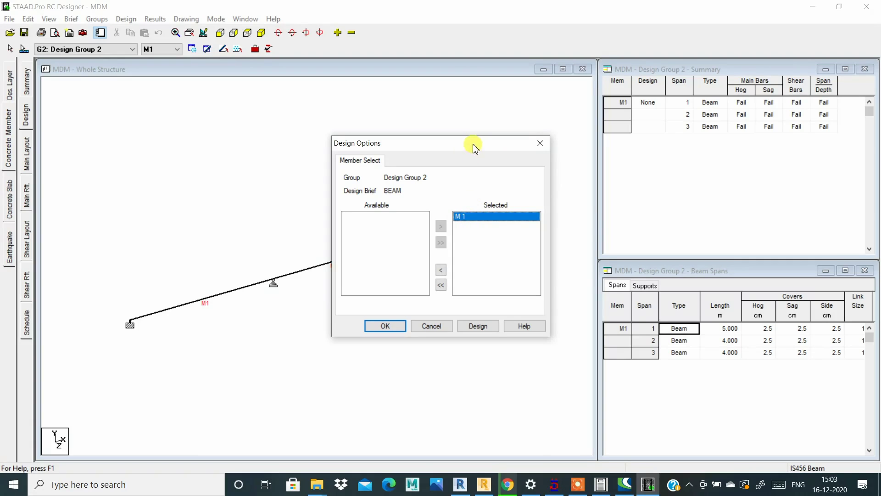
{"action": "left_click_drag", "start_coordinate": [472, 146], "coordinate": [403, 131]}
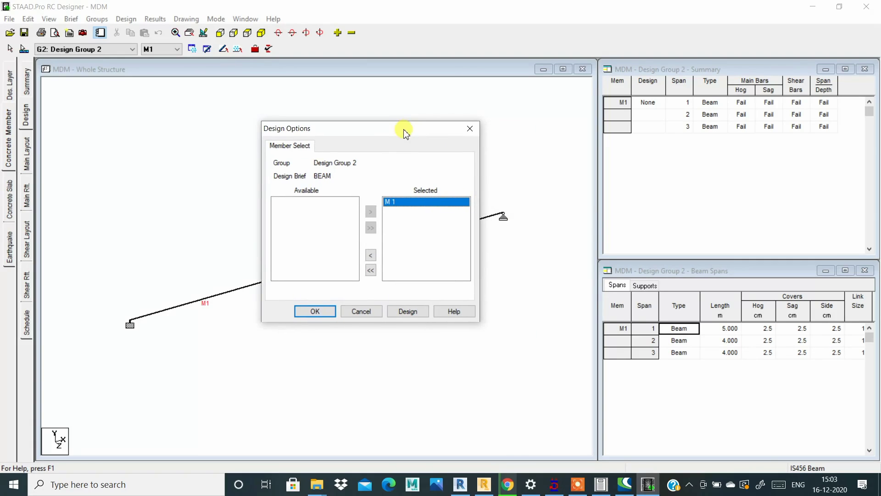
{"action": "left_click", "coordinate": [400, 312]}
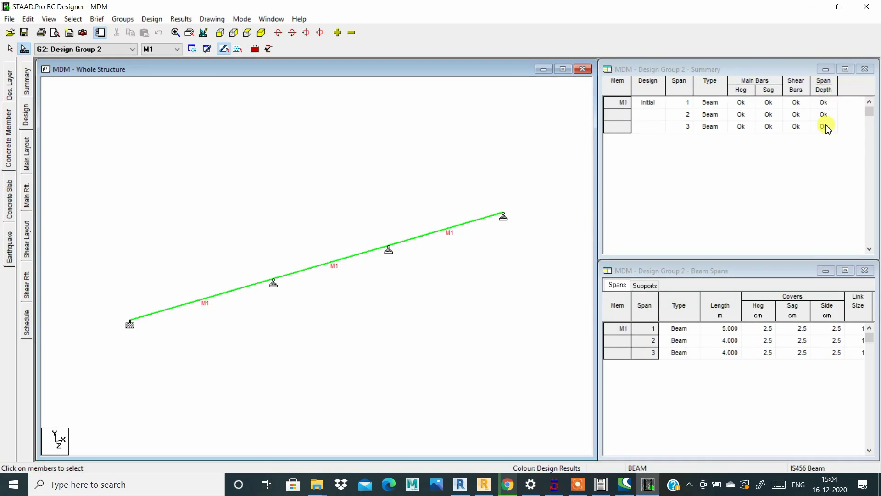
Review M1's main bar, shear bar and span/depth checks for all three spans, along with the beam span and support data.
{"action": "left_click", "coordinate": [619, 106]}
{"action": "left_click", "coordinate": [615, 115]}
{"action": "left_click", "coordinate": [615, 128]}
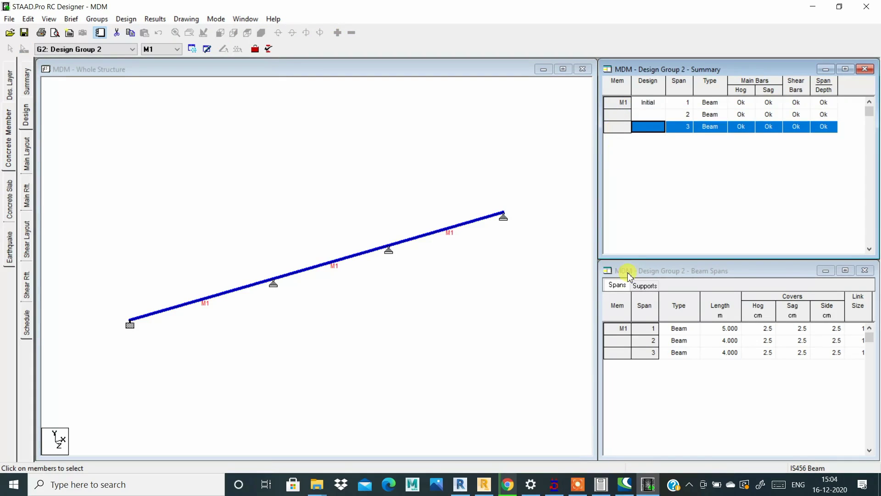
{"action": "left_click", "coordinate": [637, 286]}
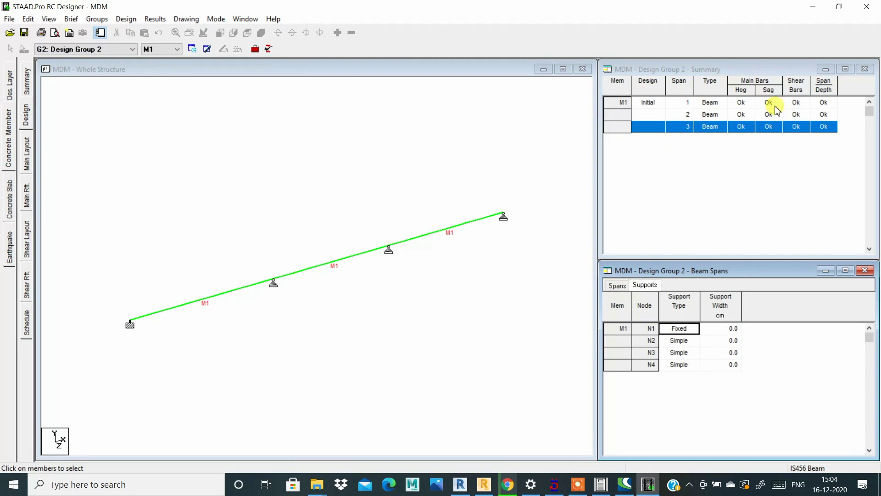
{"action": "left_click", "coordinate": [617, 286]}
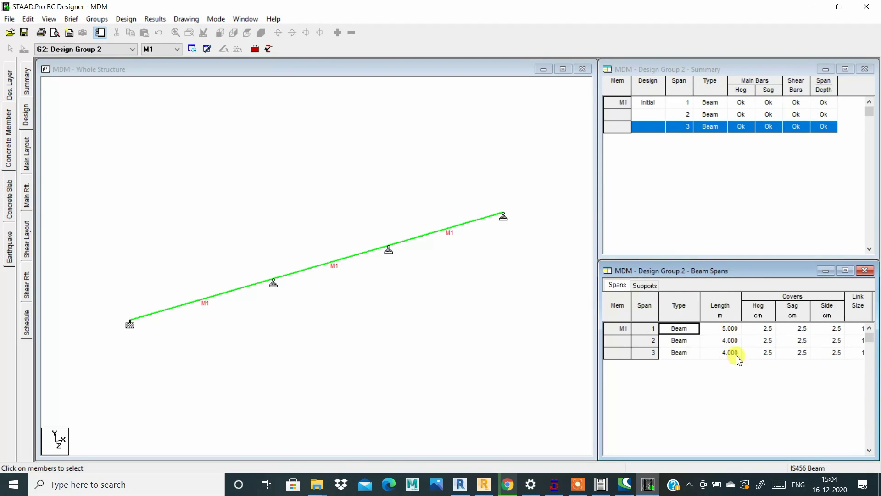
{"action": "left_click", "coordinate": [645, 286]}
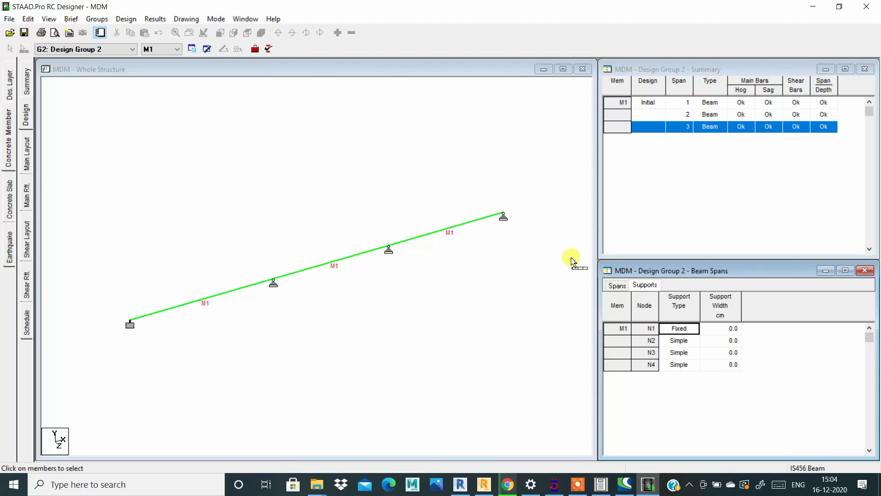
{"action": "left_click", "coordinate": [697, 118]}
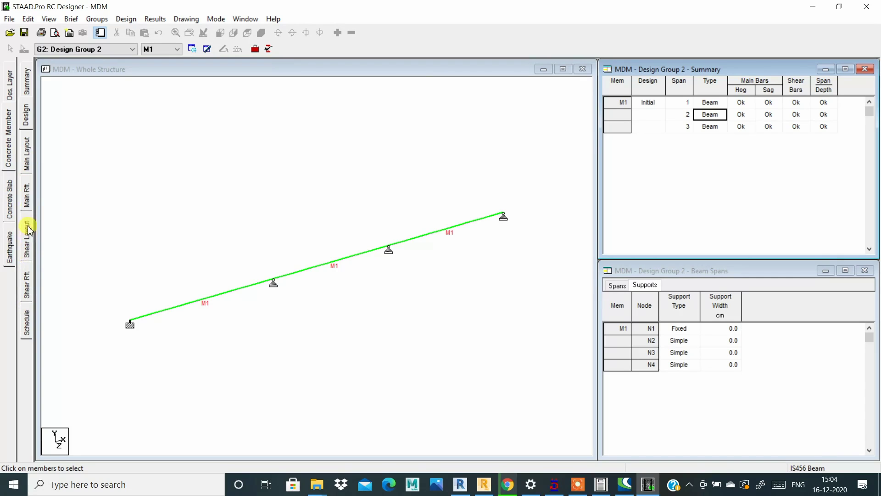
Examine M1's main reinforcement layout, including the diameters and start and end distances of the first top layer of bars.
{"action": "left_click", "coordinate": [27, 154]}
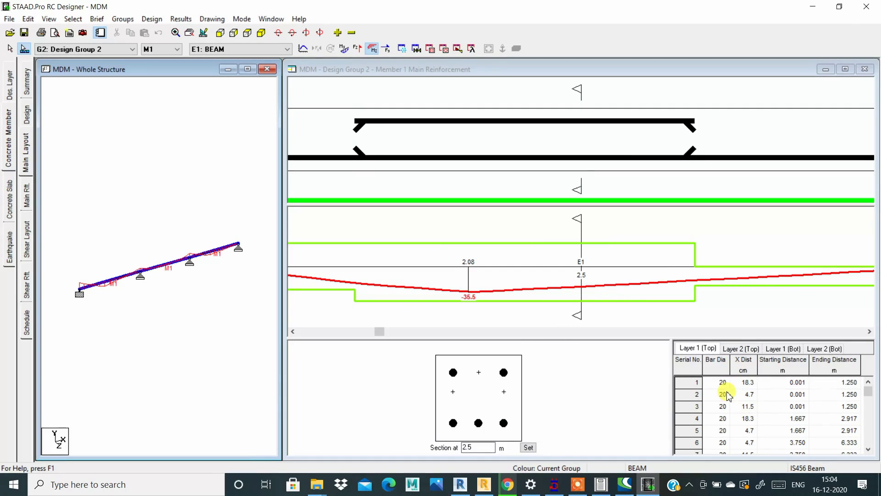
{"action": "scroll", "coordinate": [727, 392], "scroll_direction": "down", "scroll_amount": 1}
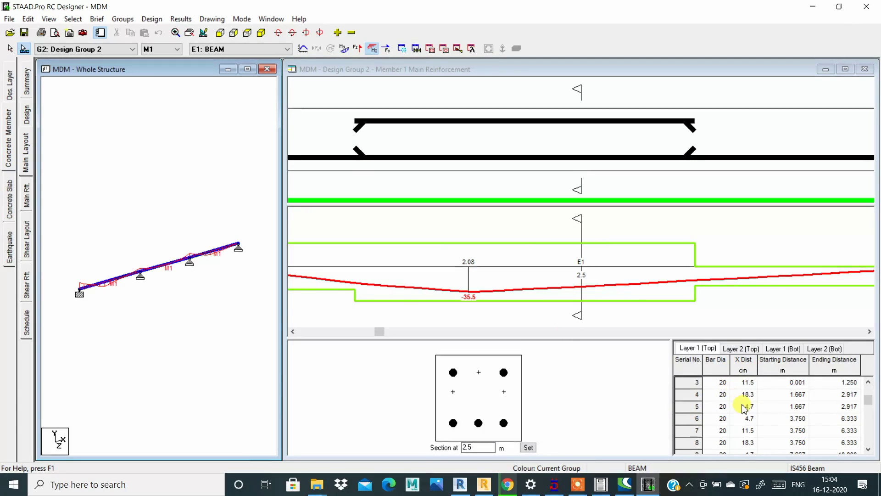
{"action": "scroll", "coordinate": [747, 401], "scroll_direction": "up", "scroll_amount": 1}
{"action": "left_click", "coordinate": [742, 389]}
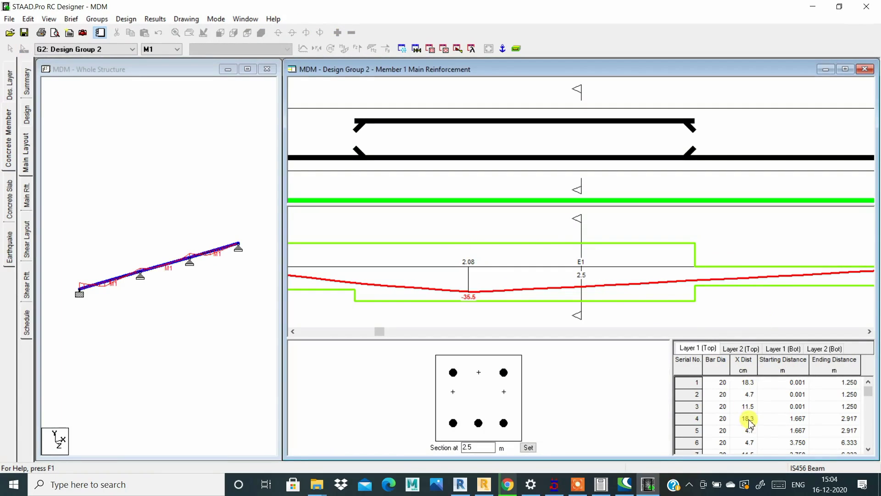
{"action": "scroll", "coordinate": [750, 418], "scroll_direction": "down", "scroll_amount": 2}
{"action": "scroll", "coordinate": [752, 414], "scroll_direction": "up", "scroll_amount": 1}
{"action": "scroll", "coordinate": [751, 414], "scroll_direction": "down", "scroll_amount": 2}
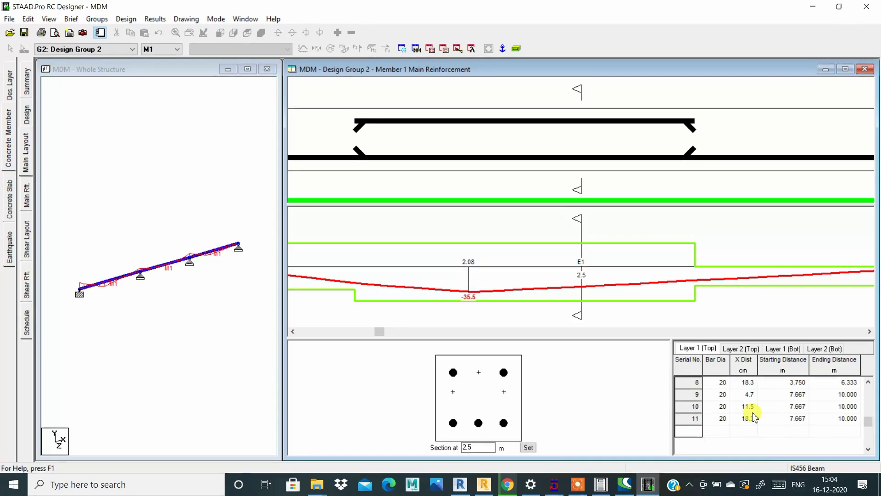
Review M1's hogging main reinforcement along all three spans, including the moments, required steel areas and bars in each layer.
{"action": "scroll", "coordinate": [750, 410], "scroll_direction": "up", "scroll_amount": 5}
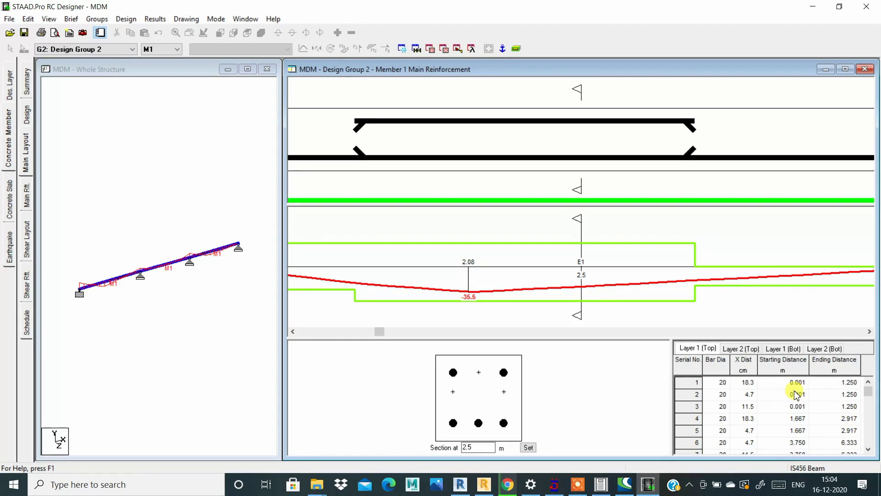
{"action": "left_click", "coordinate": [26, 195]}
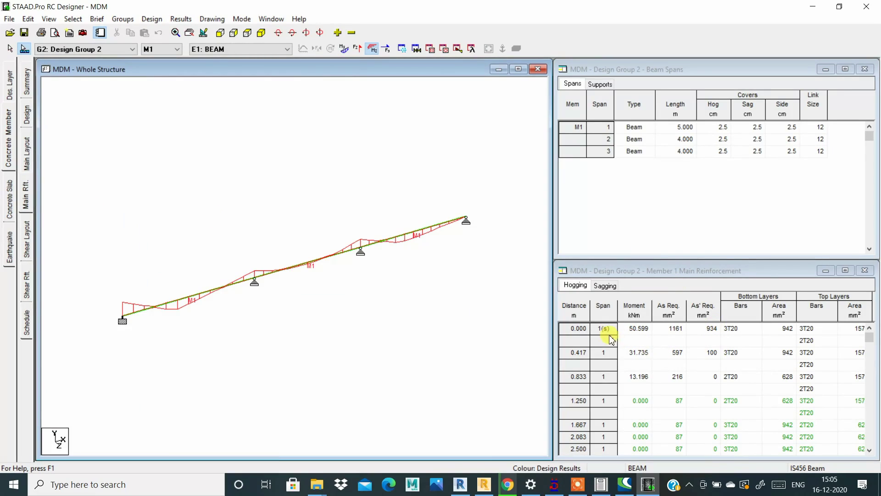
{"action": "left_click", "coordinate": [589, 334]}
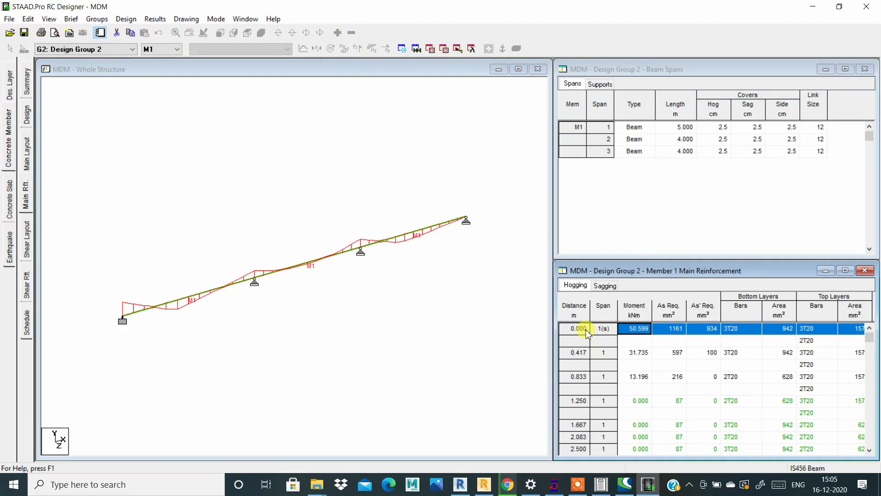
{"action": "left_click", "coordinate": [717, 330]}
{"action": "left_click", "coordinate": [712, 328]}
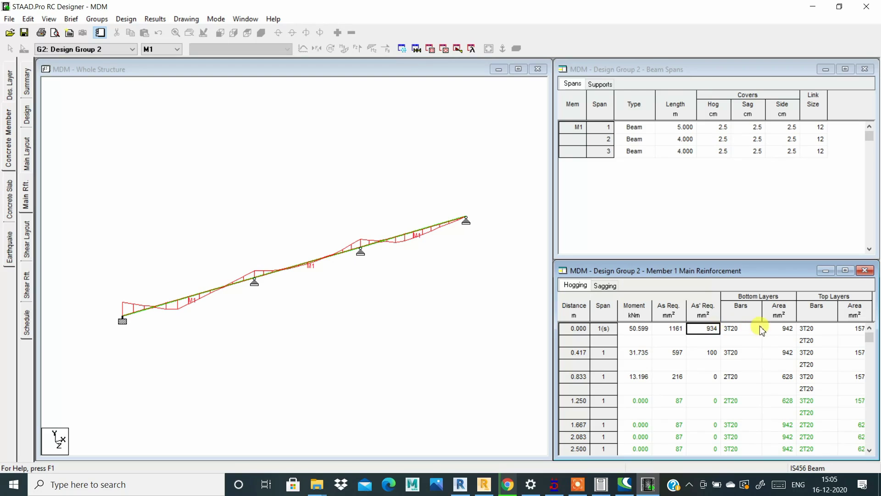
{"action": "left_click", "coordinate": [743, 328]}
{"action": "scroll", "coordinate": [578, 358], "scroll_direction": "down", "scroll_amount": 5}
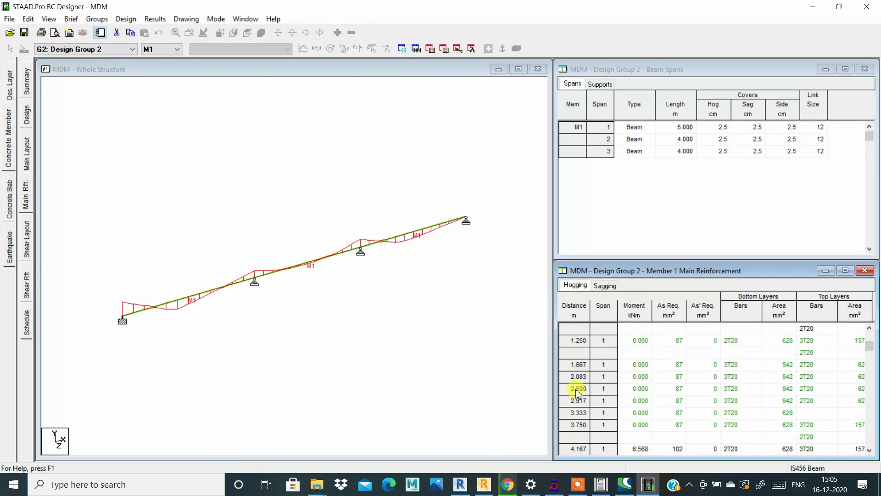
{"action": "scroll", "coordinate": [576, 389], "scroll_direction": "down", "scroll_amount": 6}
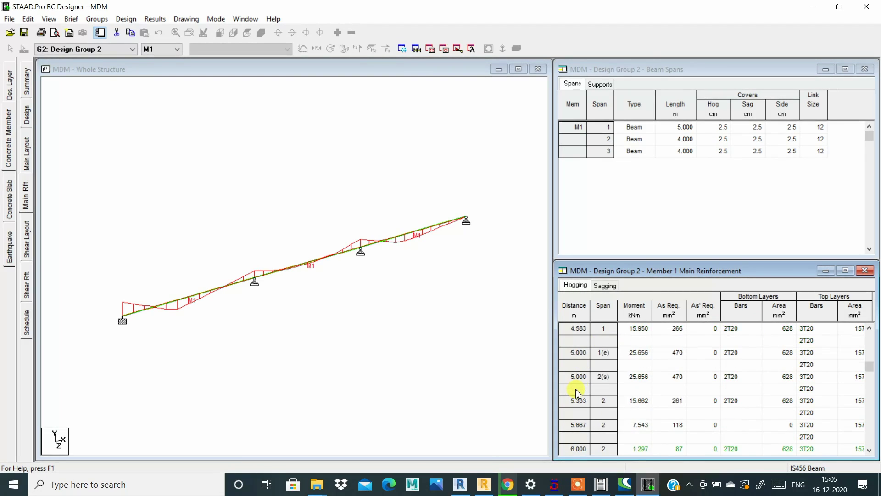
{"action": "scroll", "coordinate": [577, 391], "scroll_direction": "down", "scroll_amount": 5}
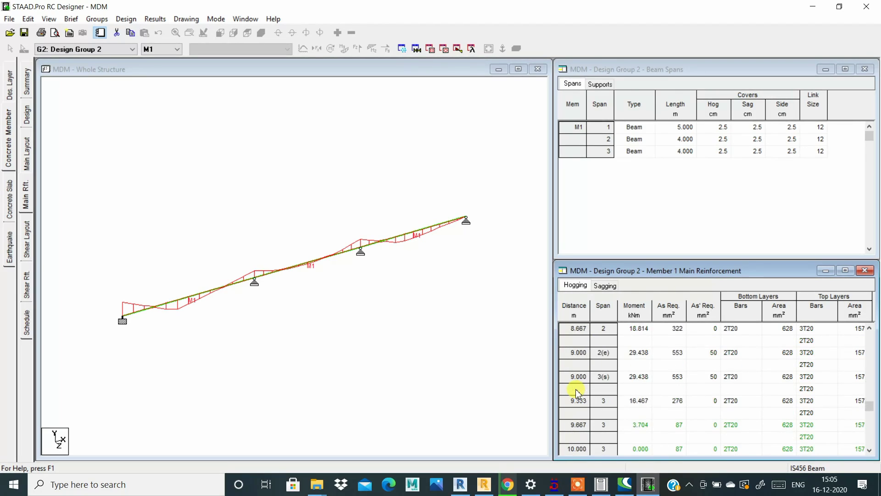
{"action": "scroll", "coordinate": [578, 393], "scroll_direction": "down", "scroll_amount": 2}
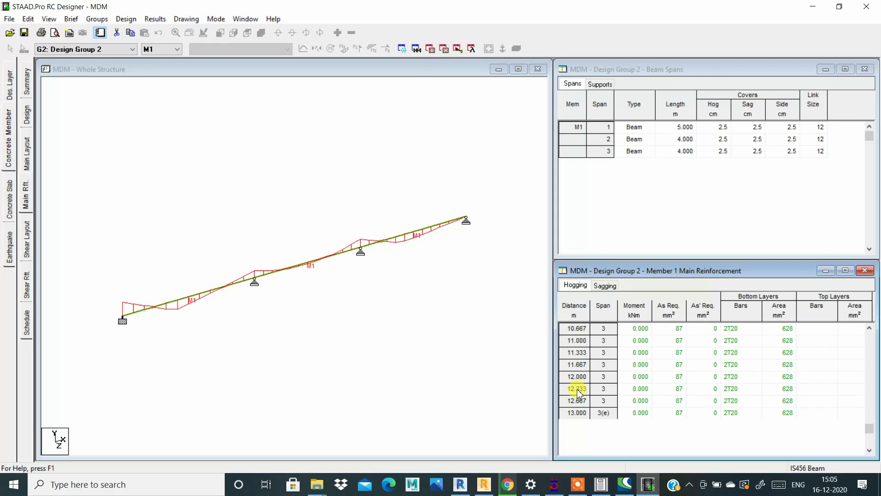
{"action": "scroll", "coordinate": [578, 393], "scroll_direction": "up", "scroll_amount": 6}
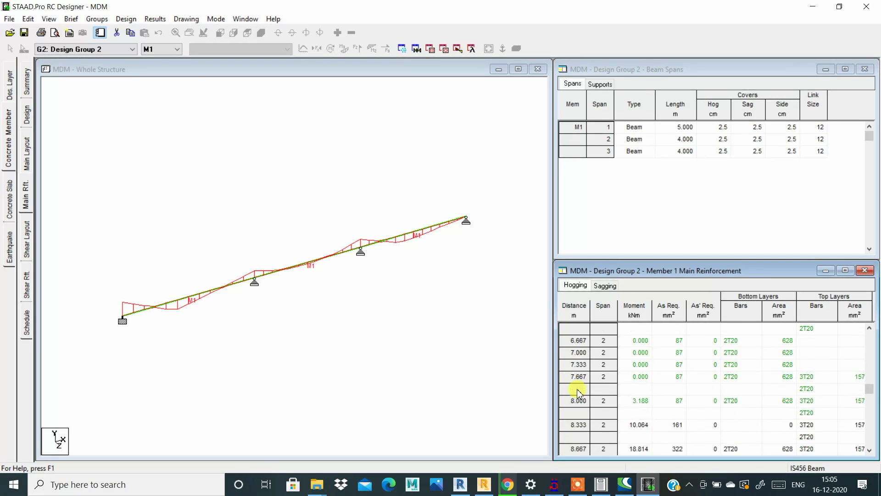
{"action": "scroll", "coordinate": [579, 392], "scroll_direction": "up", "scroll_amount": 9}
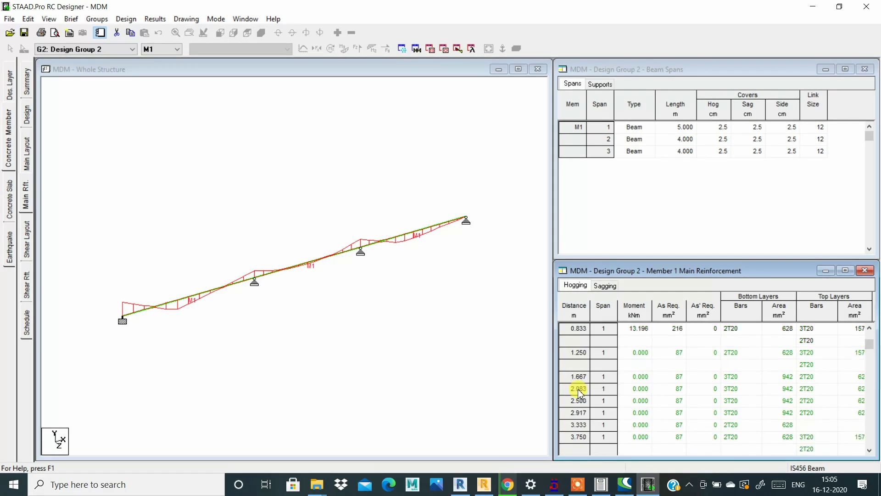
{"action": "scroll", "coordinate": [577, 389], "scroll_direction": "up", "scroll_amount": 2}
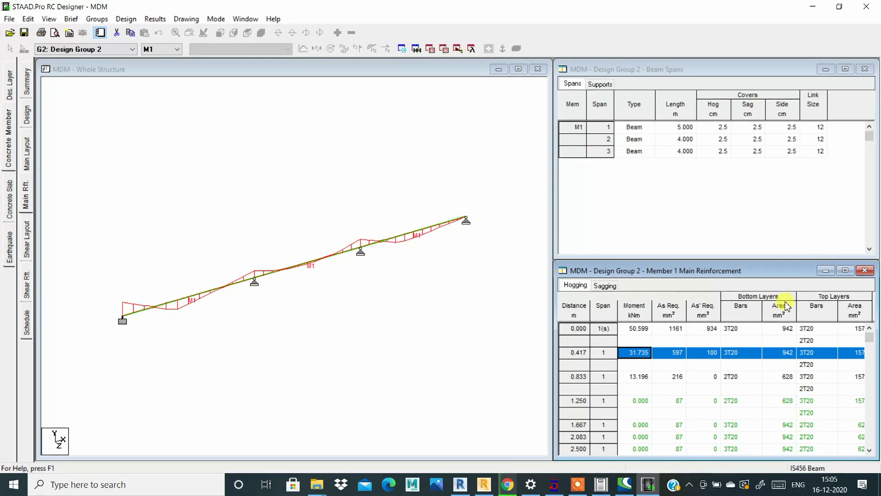
Compare the required hogging steel with the bars provided at M1's 0.000 m and 0.417 m sections.
{"action": "left_click", "coordinate": [807, 340]}
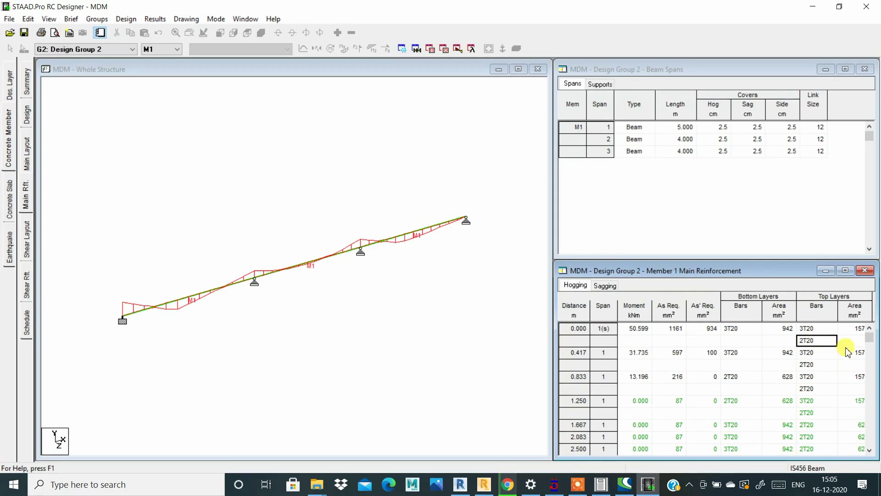
{"action": "left_click", "coordinate": [734, 352]}
{"action": "left_click", "coordinate": [670, 353]}
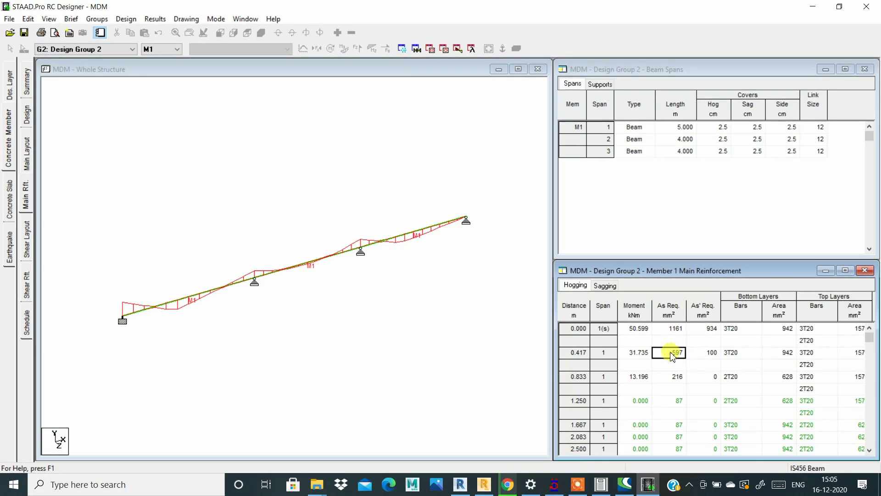
{"action": "left_click", "coordinate": [726, 356]}
{"action": "left_click", "coordinate": [718, 356]}
{"action": "left_click", "coordinate": [734, 354]}
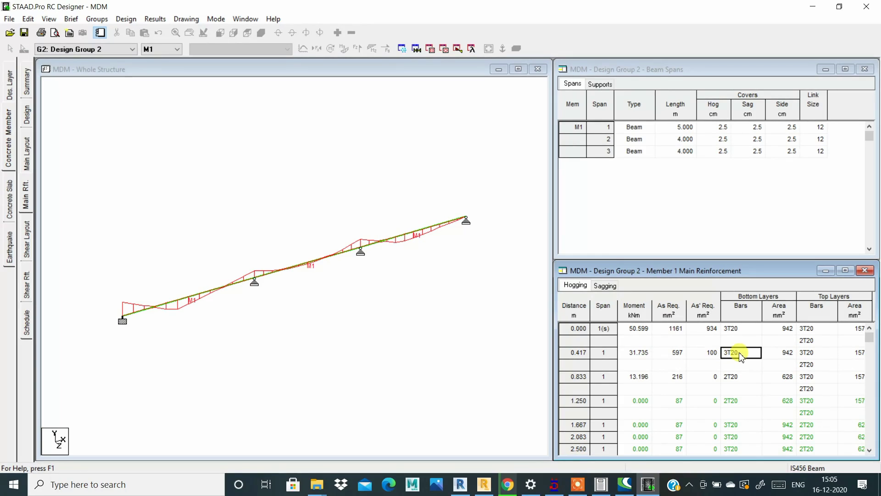
{"action": "left_click", "coordinate": [787, 354]}
Examine M1's sagging reinforcement in span 1, especially the required steel area at the 2.083 m section.
{"action": "left_click", "coordinate": [605, 287]}
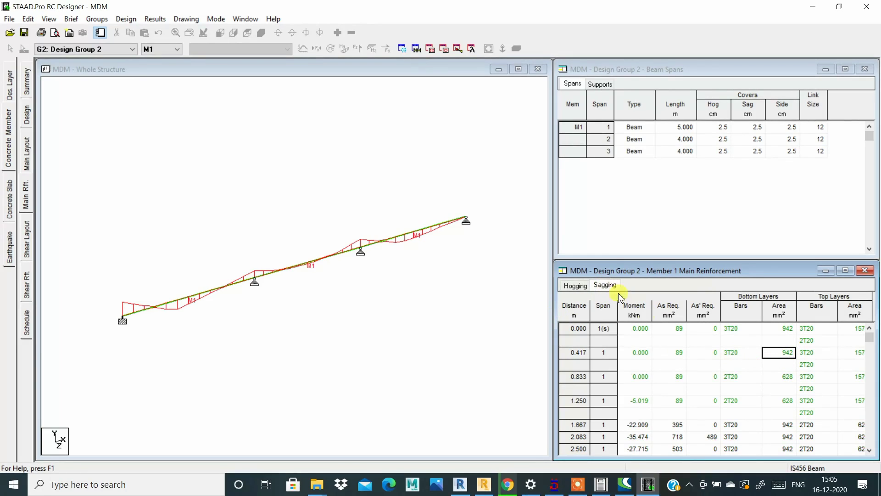
{"action": "left_click", "coordinate": [674, 355]}
{"action": "scroll", "coordinate": [670, 390], "scroll_direction": "down", "scroll_amount": 2}
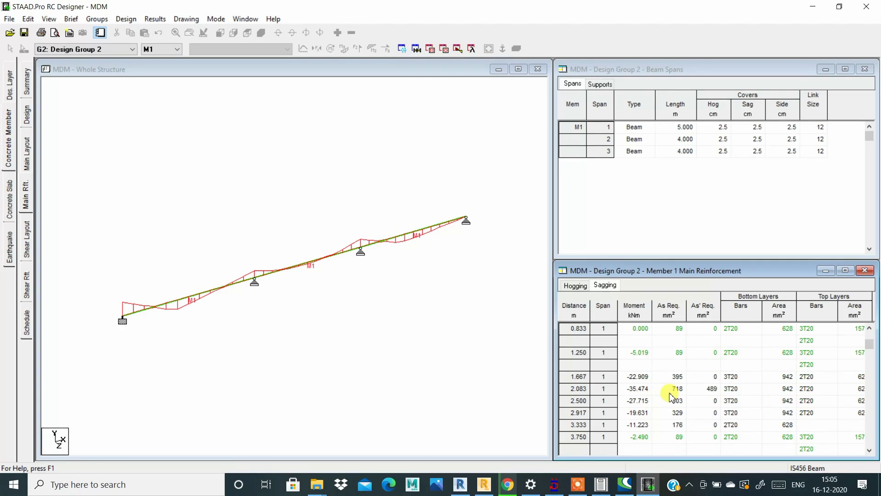
{"action": "left_click", "coordinate": [671, 391]}
{"action": "scroll", "coordinate": [672, 390], "scroll_direction": "up", "scroll_amount": 2}
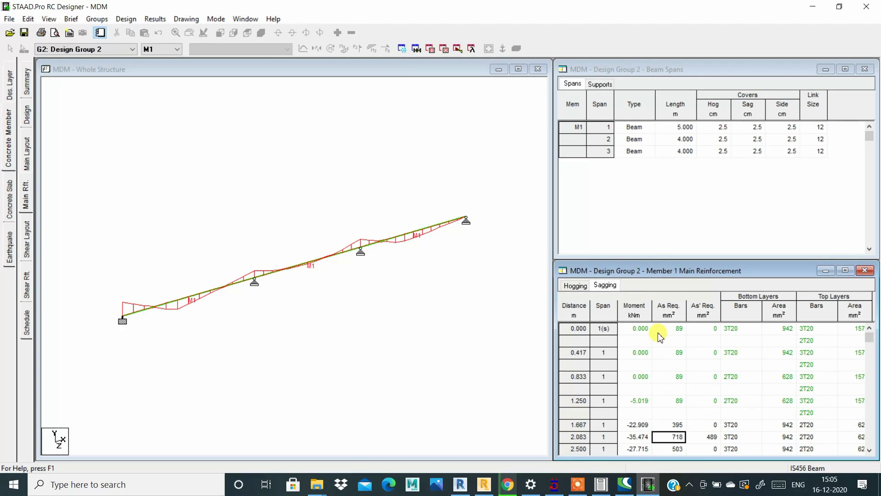
Return to M1's hogging results and examine how the moments and required steel vary from the start of span 1 into span 2.
{"action": "left_click", "coordinate": [576, 285]}
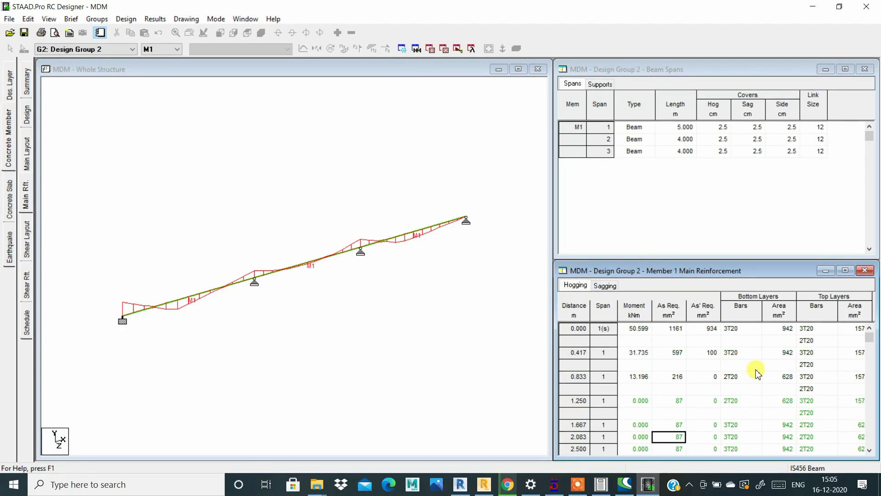
{"action": "scroll", "coordinate": [755, 372], "scroll_direction": "down", "scroll_amount": 5}
{"action": "scroll", "coordinate": [748, 370], "scroll_direction": "up", "scroll_amount": 5}
{"action": "scroll", "coordinate": [746, 370], "scroll_direction": "down", "scroll_amount": 2}
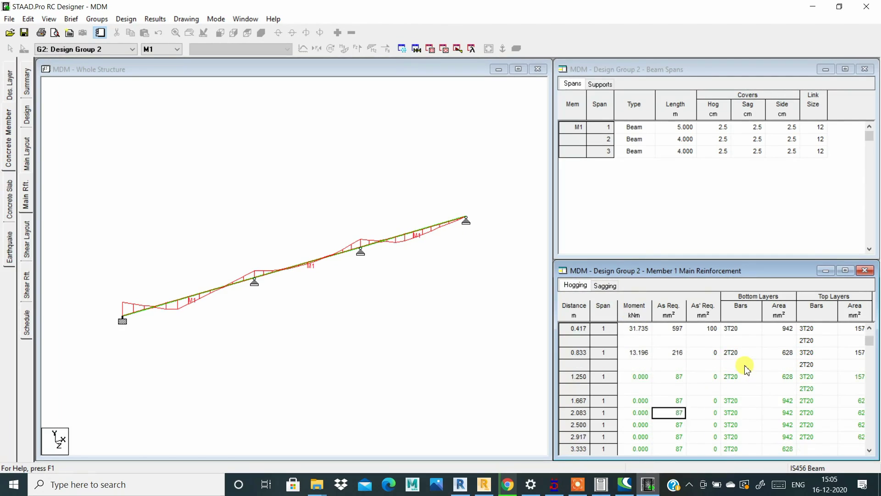
{"action": "scroll", "coordinate": [744, 365], "scroll_direction": "down", "scroll_amount": 1}
{"action": "scroll", "coordinate": [689, 321], "scroll_direction": "up", "scroll_amount": 1}
{"action": "scroll", "coordinate": [647, 349], "scroll_direction": "up", "scroll_amount": 1}
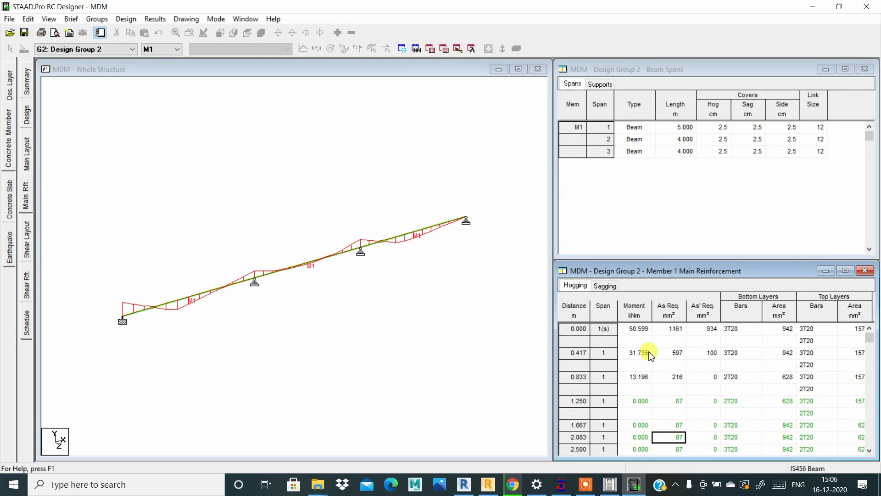
{"action": "scroll", "coordinate": [579, 331], "scroll_direction": "down", "scroll_amount": 1}
{"action": "scroll", "coordinate": [592, 336], "scroll_direction": "up", "scroll_amount": 1}
{"action": "left_click_drag", "start_coordinate": [634, 327], "coordinate": [646, 405]}
{"action": "scroll", "coordinate": [639, 416], "scroll_direction": "down", "scroll_amount": 2}
{"action": "left_click", "coordinate": [642, 402]}
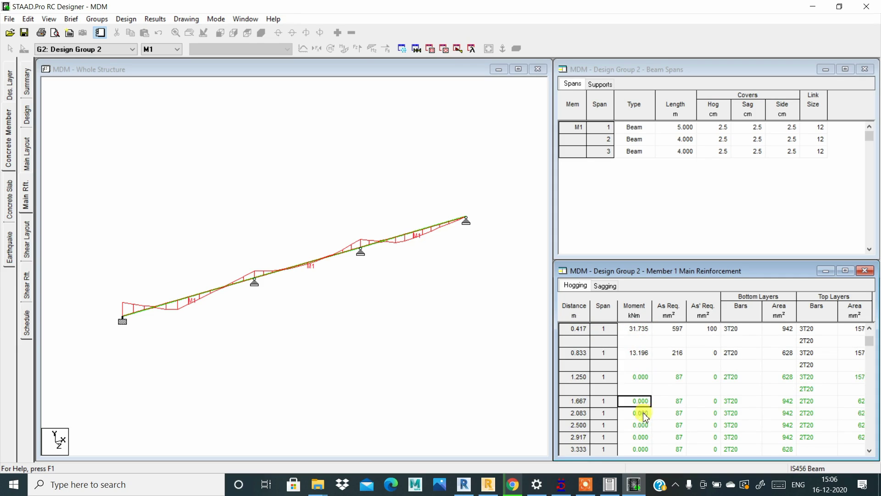
{"action": "scroll", "coordinate": [647, 418], "scroll_direction": "down", "scroll_amount": 3}
{"action": "scroll", "coordinate": [650, 421], "scroll_direction": "up", "scroll_amount": 5}
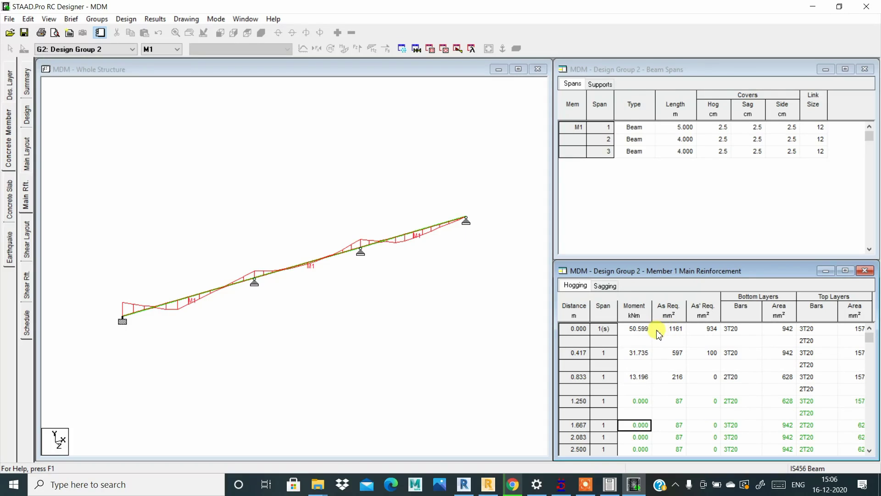
{"action": "scroll", "coordinate": [660, 333], "scroll_direction": "down", "scroll_amount": 5}
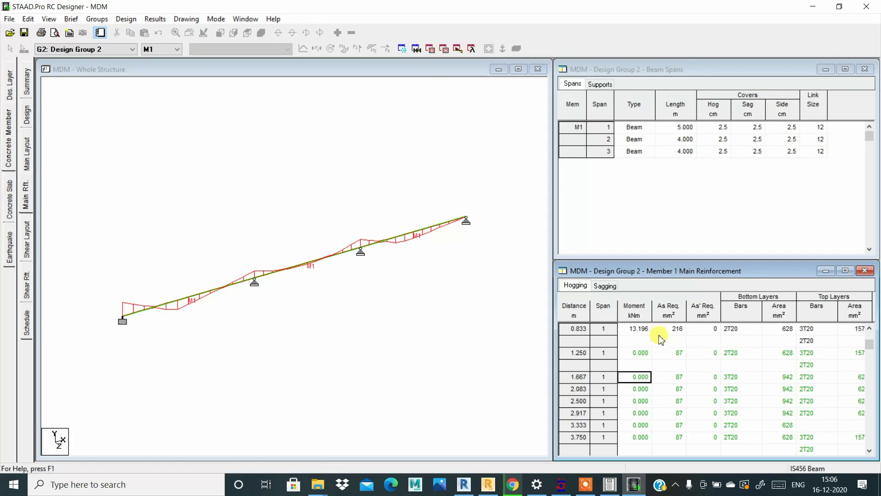
{"action": "scroll", "coordinate": [660, 366], "scroll_direction": "up", "scroll_amount": 5}
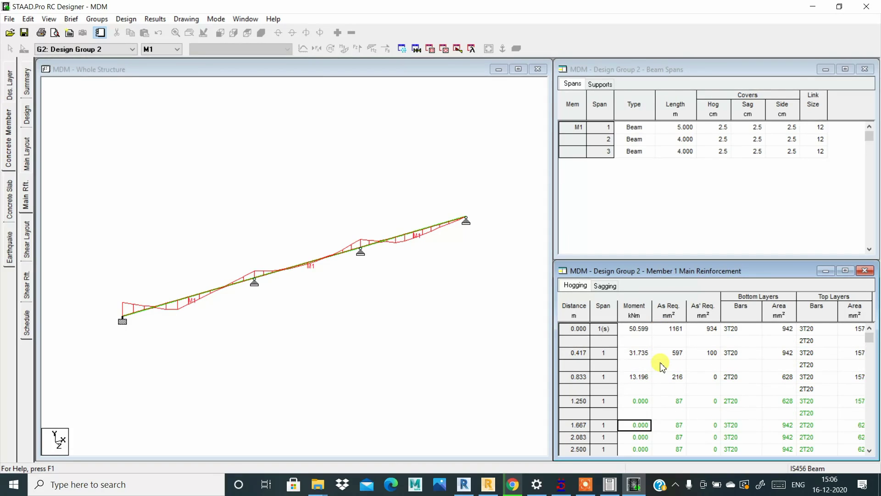
{"action": "scroll", "coordinate": [660, 366], "scroll_direction": "down", "scroll_amount": 6}
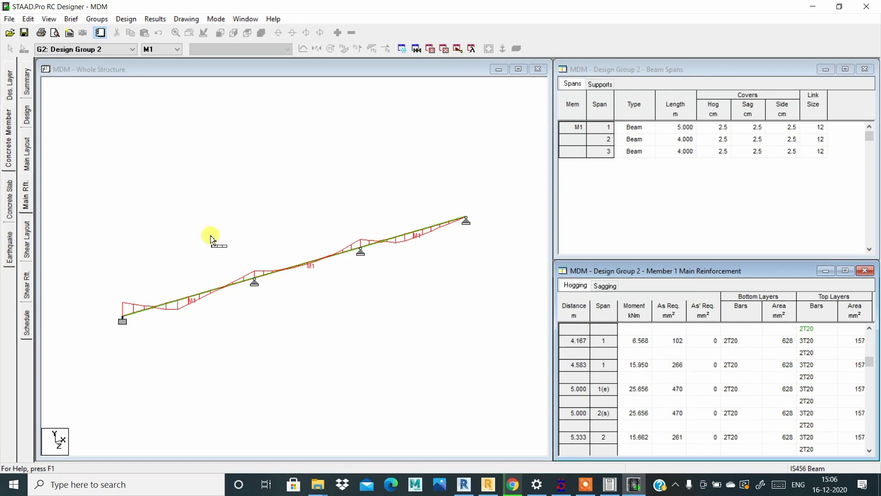
Review M1's shear reinforcement layout, then its shear force, shear stress and required shear steel results along the beam.
{"action": "left_click", "coordinate": [27, 232]}
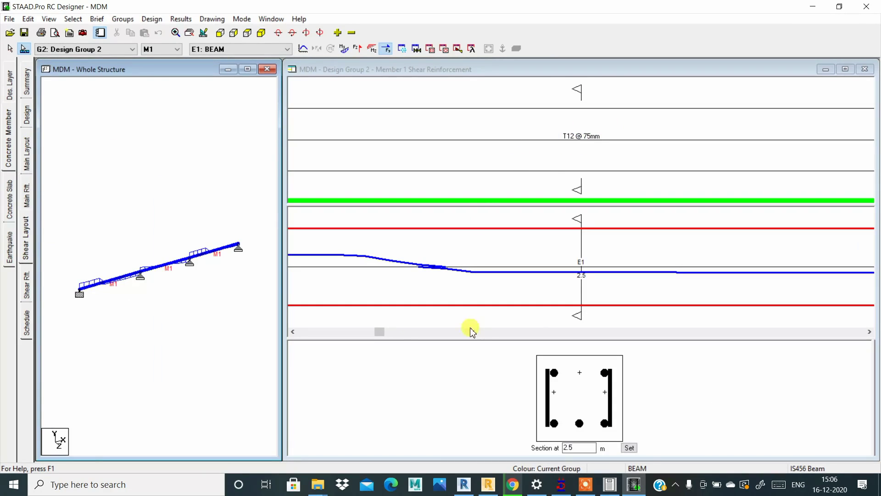
{"action": "left_click", "coordinate": [26, 285]}
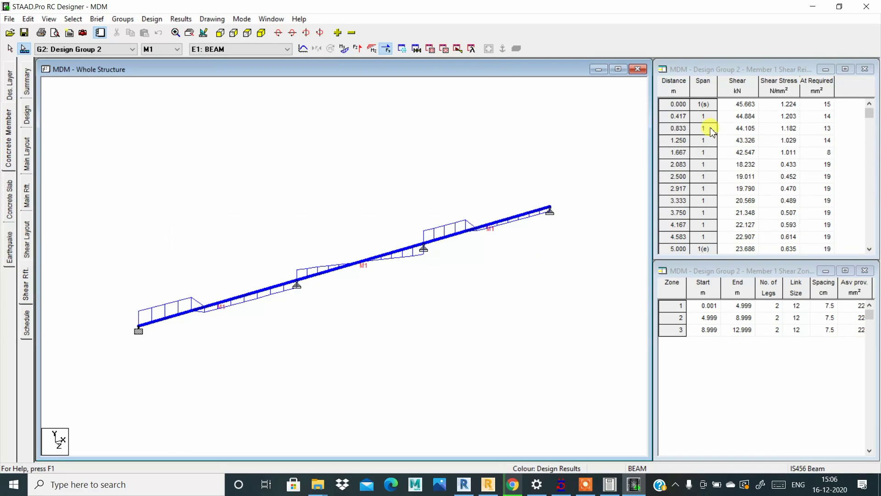
{"action": "scroll", "coordinate": [698, 152], "scroll_direction": "down", "scroll_amount": 3}
{"action": "scroll", "coordinate": [691, 154], "scroll_direction": "up", "scroll_amount": 3}
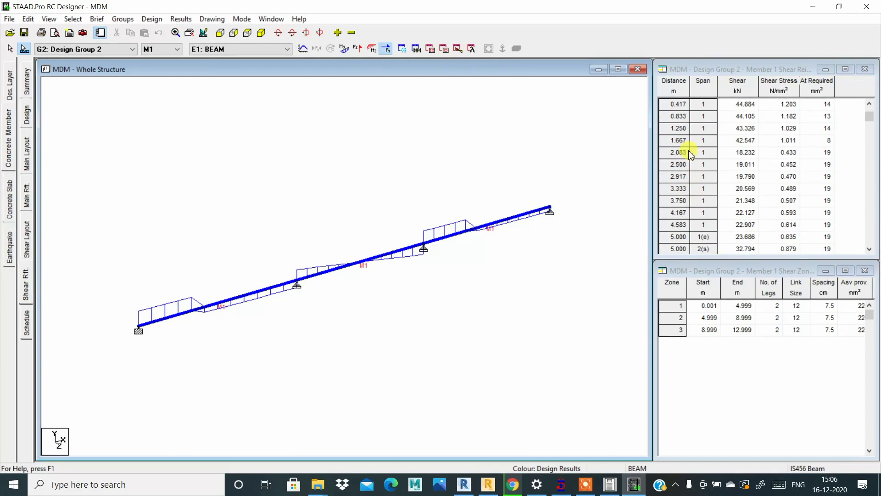
{"action": "scroll", "coordinate": [692, 179], "scroll_direction": "down", "scroll_amount": 7}
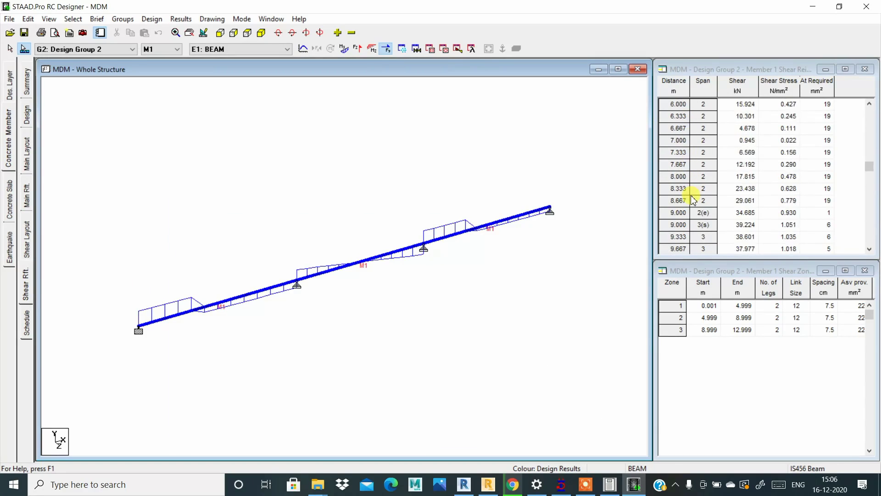
{"action": "scroll", "coordinate": [695, 198], "scroll_direction": "down", "scroll_amount": 2}
{"action": "scroll", "coordinate": [696, 198], "scroll_direction": "up", "scroll_amount": 7}
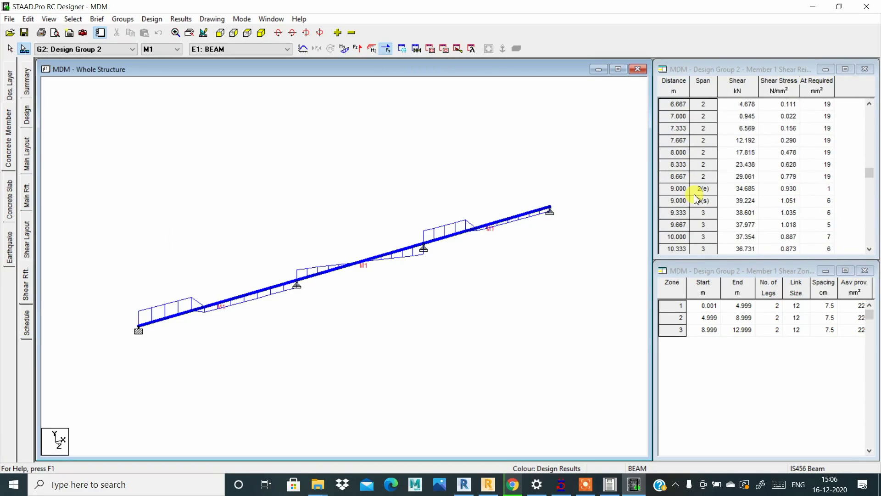
{"action": "scroll", "coordinate": [693, 183], "scroll_direction": "up", "scroll_amount": 2}
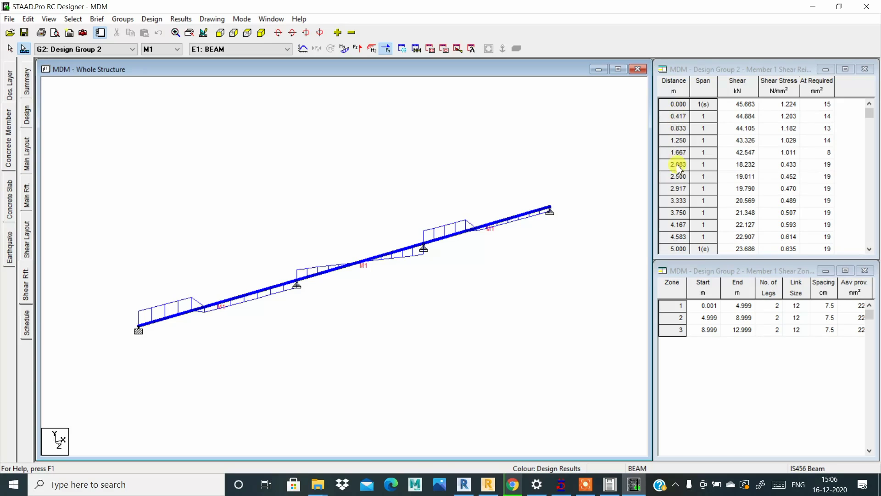
Examine the shear force values at successive sections of M1's first span, from 0.000 m to 3.750 m.
{"action": "left_click", "coordinate": [746, 103]}
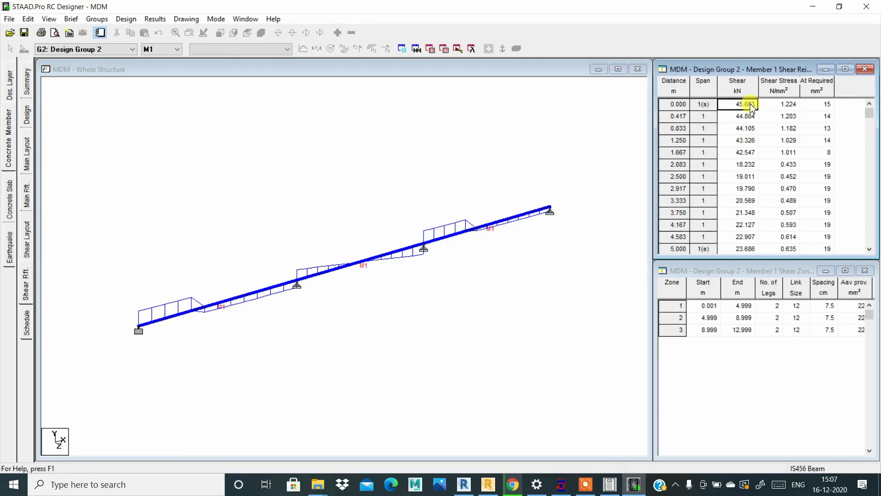
{"action": "left_click", "coordinate": [746, 119]}
{"action": "left_click", "coordinate": [746, 129]}
{"action": "left_click", "coordinate": [746, 142]}
{"action": "left_click", "coordinate": [744, 153]}
{"action": "left_click", "coordinate": [744, 165]}
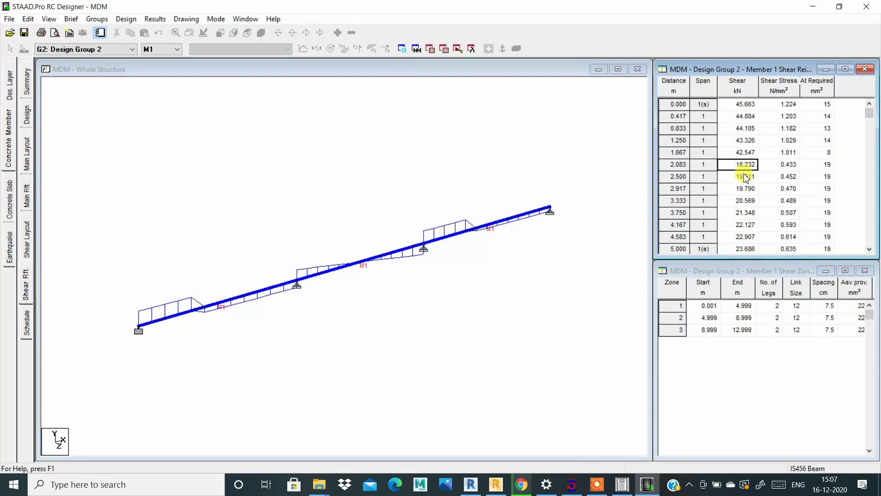
{"action": "left_click", "coordinate": [742, 188]}
{"action": "left_click", "coordinate": [740, 212]}
{"action": "left_click", "coordinate": [729, 140]}
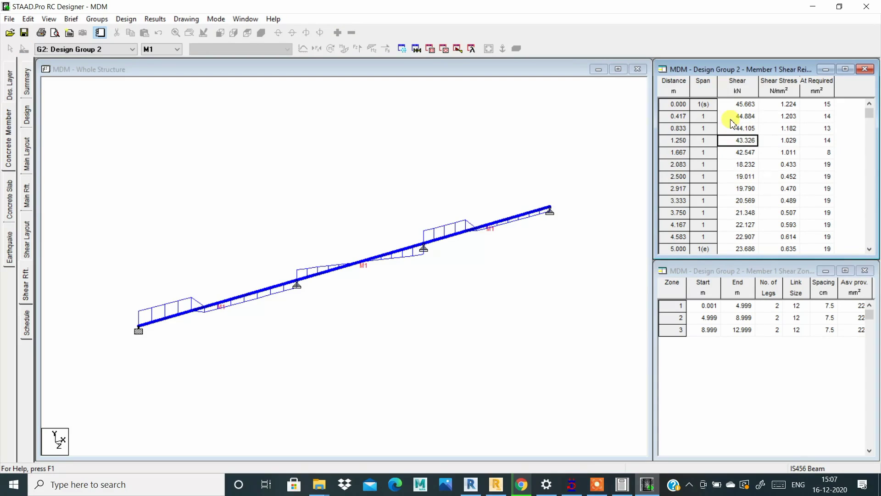
{"action": "left_click", "coordinate": [743, 106]}
{"action": "left_click", "coordinate": [745, 128]}
{"action": "left_click", "coordinate": [745, 176]}
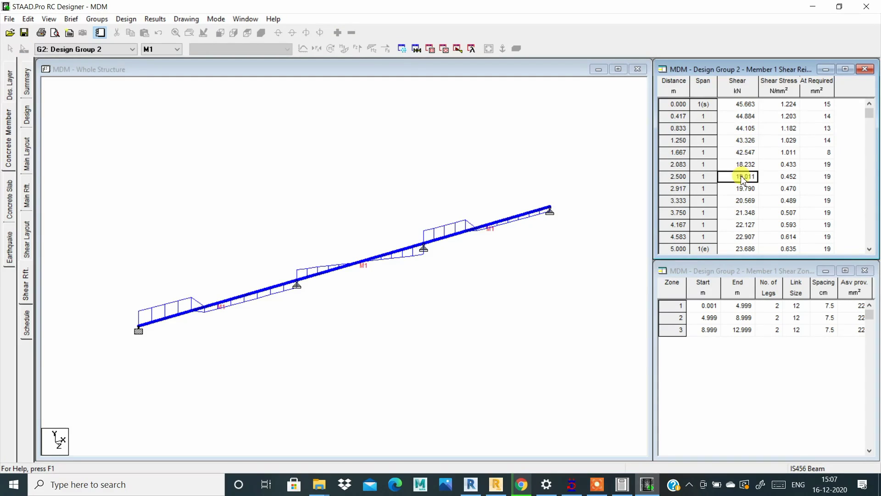
Examine the shear stress and required shear steel at successive sections of M1's first span.
{"action": "left_click", "coordinate": [781, 116]}
{"action": "left_click", "coordinate": [789, 129]}
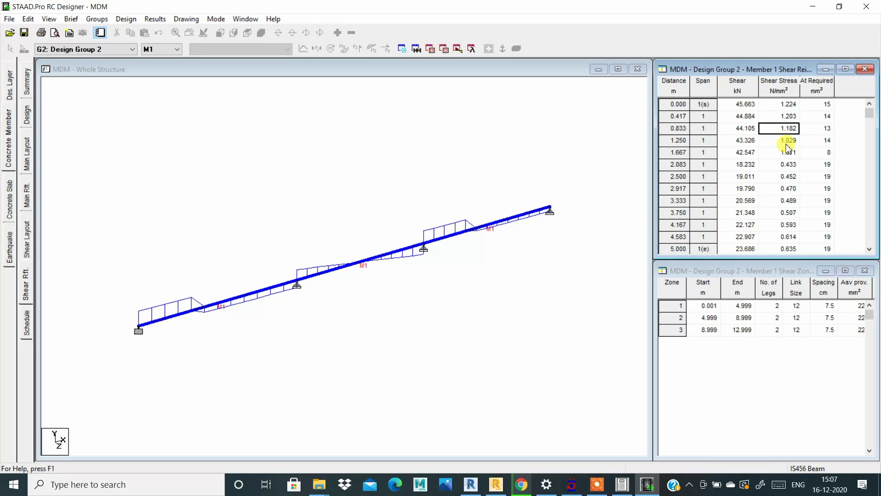
{"action": "left_click", "coordinate": [788, 152]}
{"action": "left_click", "coordinate": [789, 165]}
{"action": "left_click", "coordinate": [788, 200]}
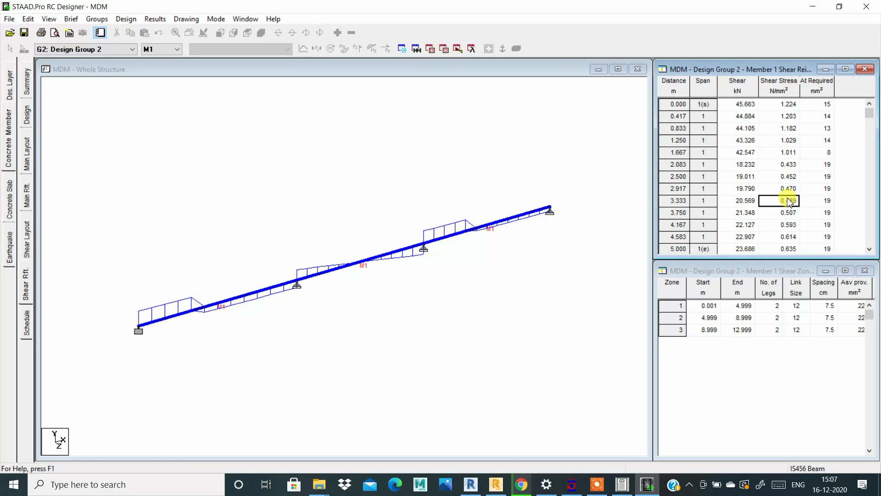
{"action": "left_click", "coordinate": [826, 104]}
{"action": "left_click", "coordinate": [829, 128]}
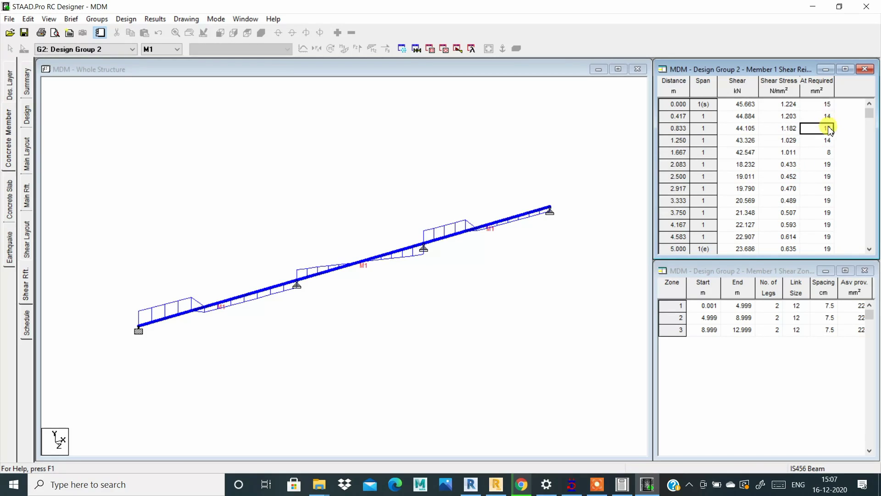
{"action": "left_click", "coordinate": [825, 164]}
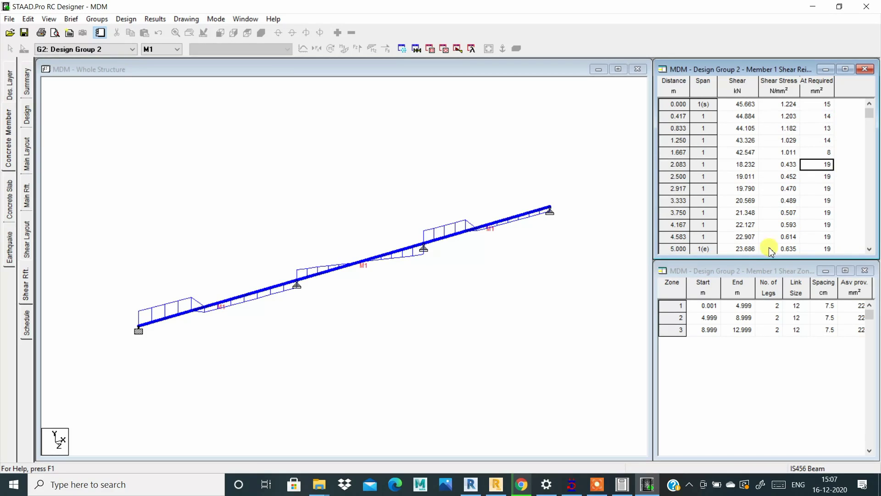
Examine M1's shear zones for link spacing, provided shear steel, link size and number of legs.
{"action": "left_click", "coordinate": [825, 317]}
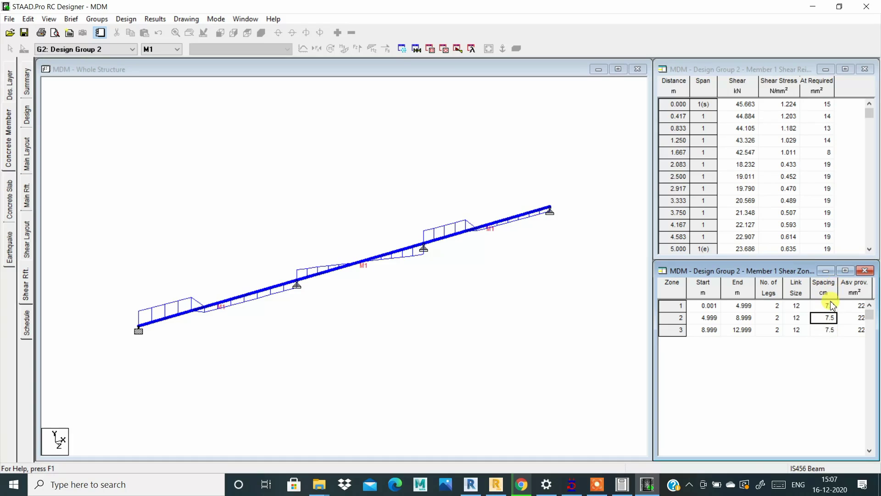
{"action": "left_click", "coordinate": [855, 305]}
{"action": "left_click", "coordinate": [854, 317]}
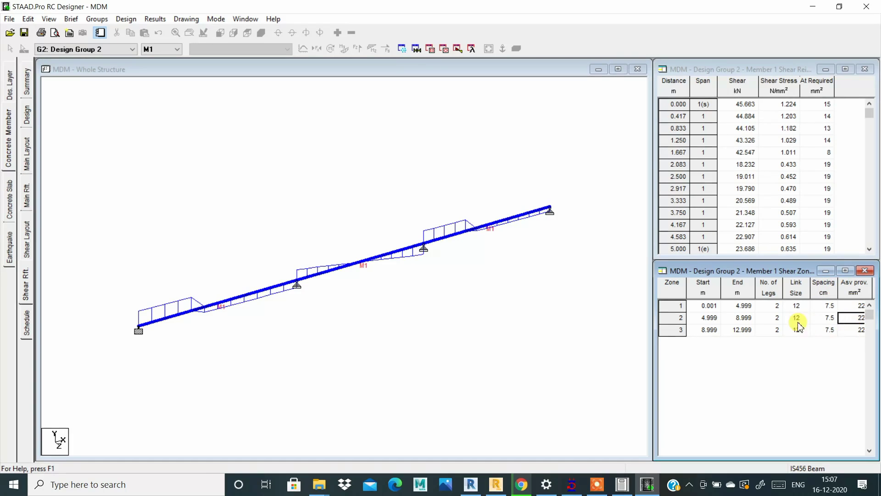
{"action": "left_click", "coordinate": [796, 305]}
{"action": "left_click", "coordinate": [772, 305]}
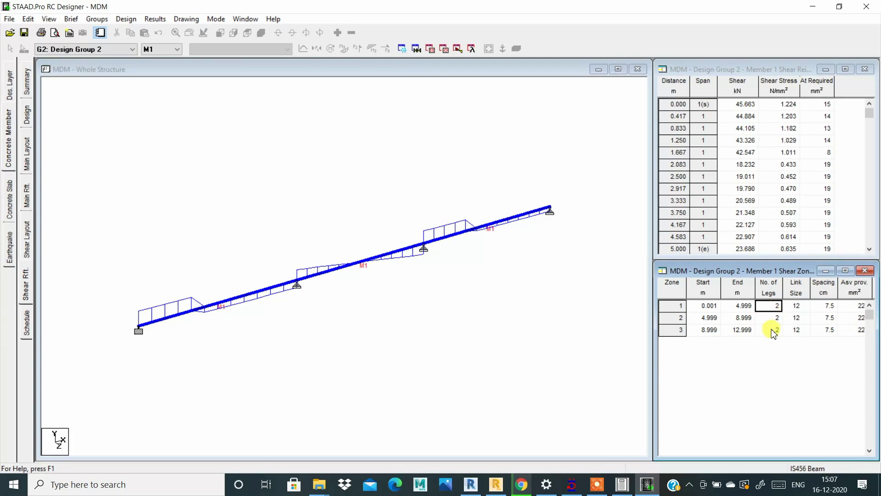
{"action": "left_click", "coordinate": [715, 334]}
Go back through M1's main and shear reinforcement layouts and their result tables.
{"action": "left_click", "coordinate": [28, 139]}
{"action": "left_click", "coordinate": [26, 197]}
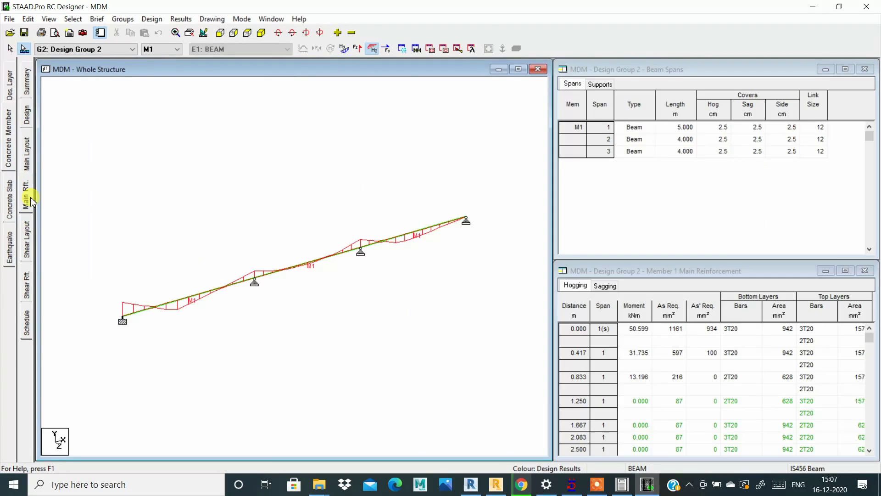
{"action": "left_click", "coordinate": [27, 239]}
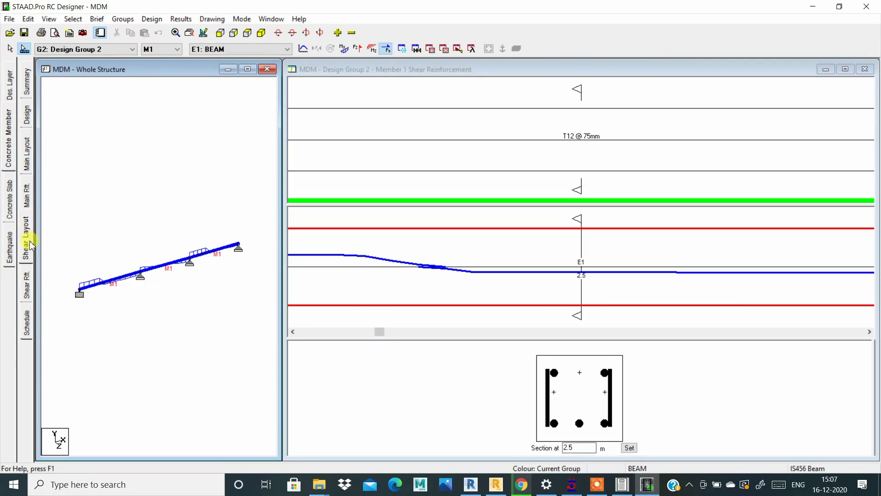
{"action": "left_click", "coordinate": [31, 293]}
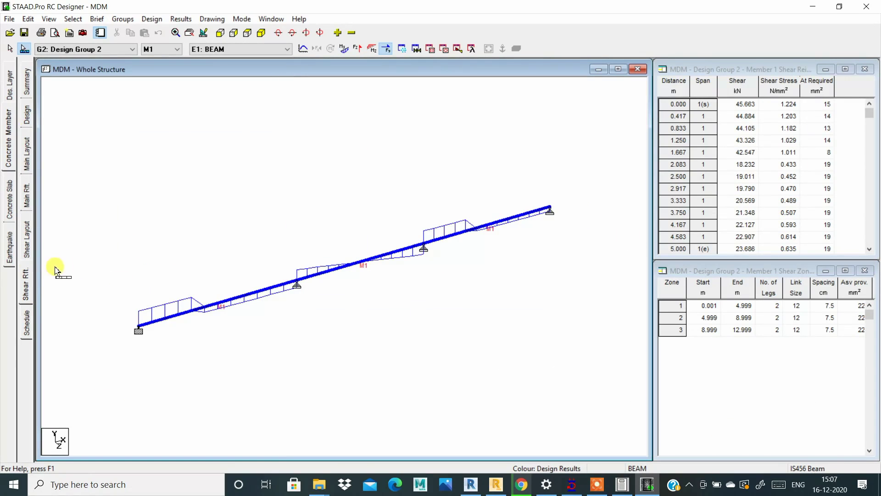
Show M1's bar schedule and set up its drawing export with the beam cut after Span 1 and Span 2.
{"action": "left_click", "coordinate": [27, 324]}
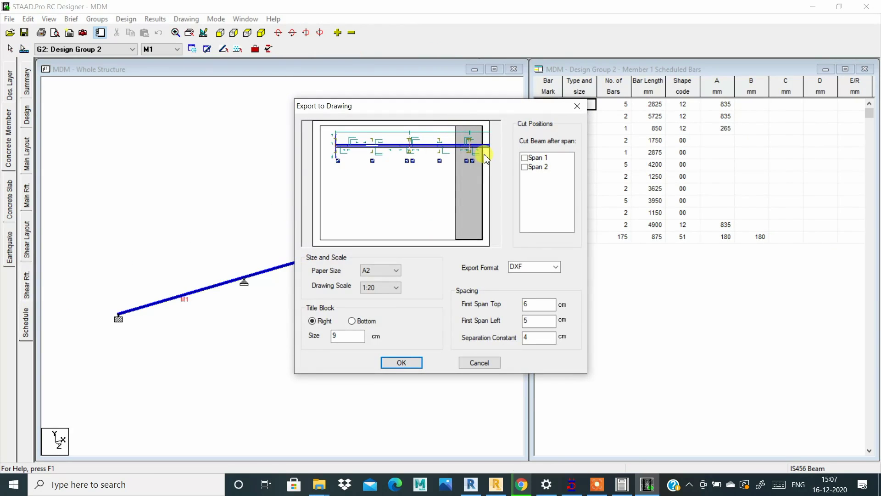
{"action": "left_click", "coordinate": [539, 160]}
{"action": "left_click", "coordinate": [529, 167]}
{"action": "left_click", "coordinate": [523, 158]}
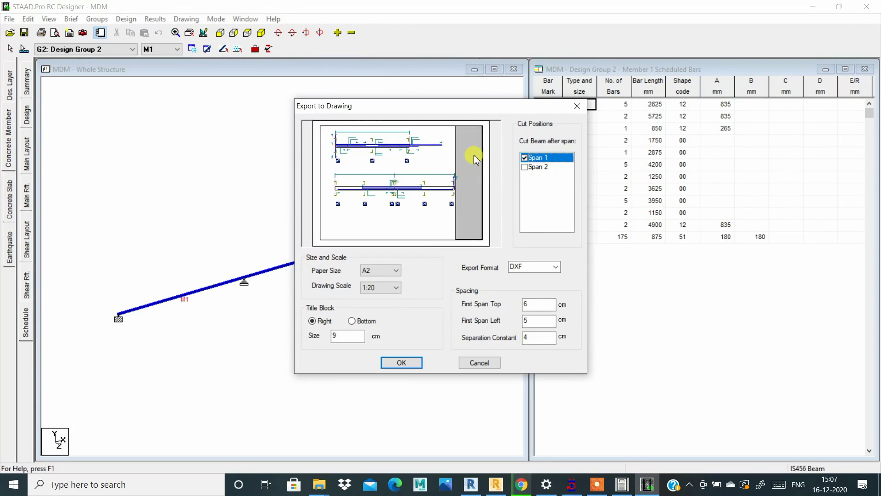
{"action": "left_click", "coordinate": [523, 168]}
{"action": "left_click", "coordinate": [524, 167]}
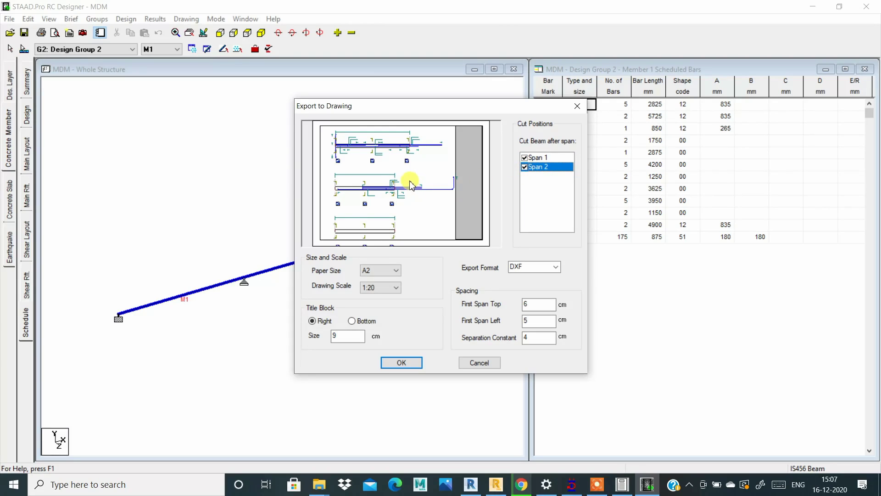
{"action": "left_click", "coordinate": [524, 167]}
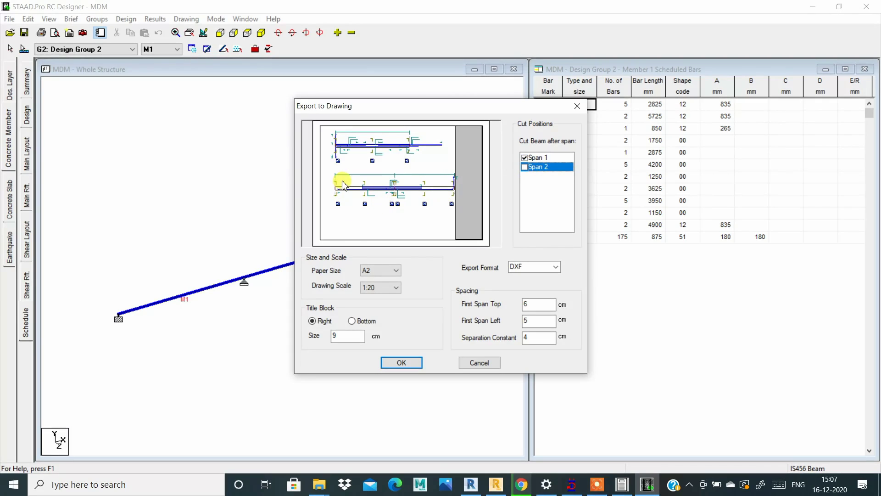
{"action": "left_click", "coordinate": [524, 167]}
Try the A4, A1 and A0 paper sizes for the exported drawing at 1:20 scale.
{"action": "left_click", "coordinate": [385, 271]}
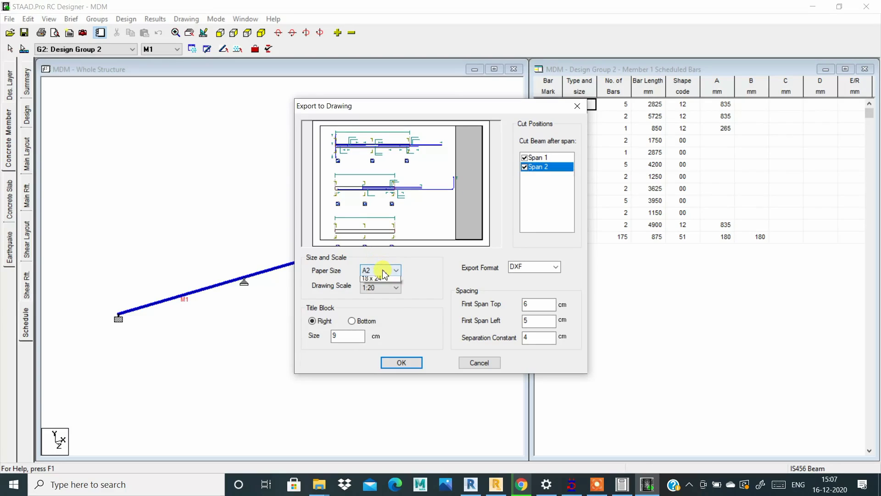
{"action": "left_click", "coordinate": [381, 309]}
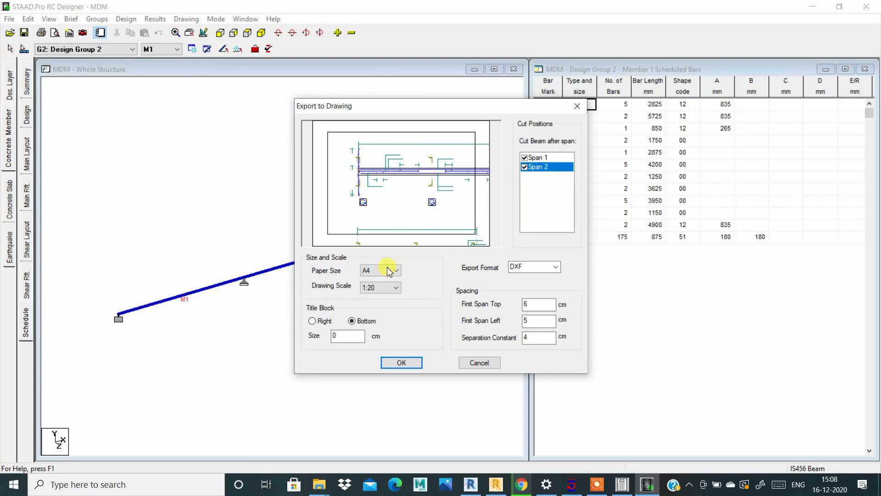
{"action": "left_click", "coordinate": [389, 271]}
{"action": "left_click", "coordinate": [377, 288]}
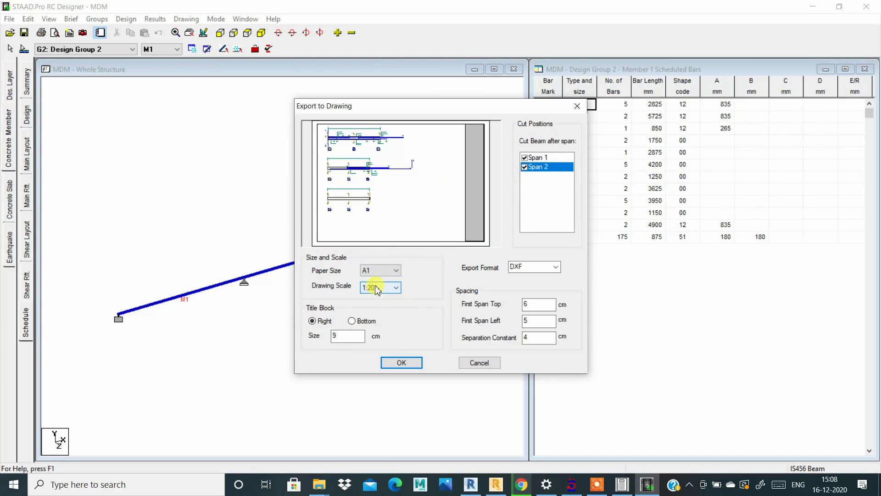
{"action": "left_click", "coordinate": [396, 270]}
{"action": "left_click", "coordinate": [394, 280]}
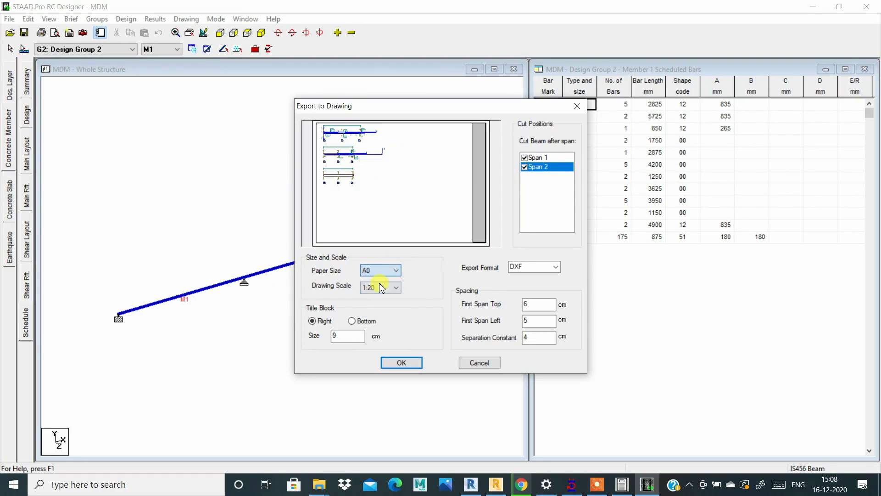
{"action": "left_click", "coordinate": [395, 270]}
{"action": "left_click", "coordinate": [382, 310]}
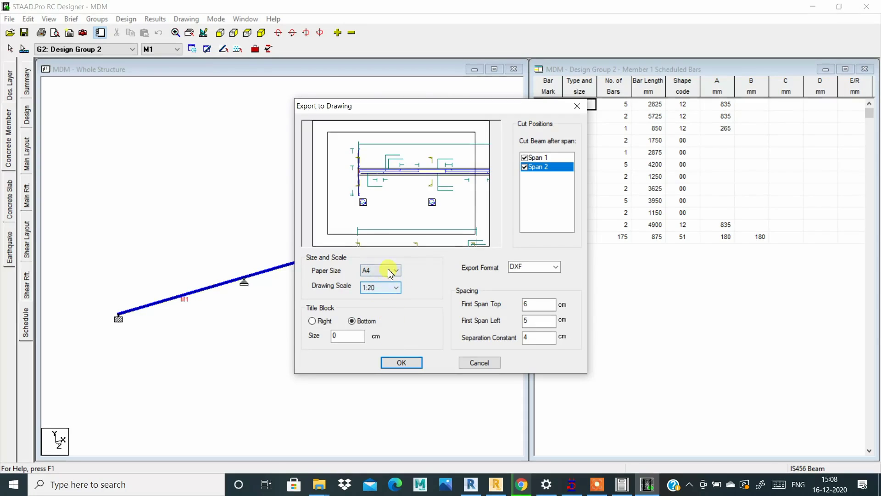
Try the drawing scales 1:10, 1:50, 1:75 and 1:100 on the A4 sheet.
{"action": "left_click", "coordinate": [393, 287]}
{"action": "left_click", "coordinate": [386, 299]}
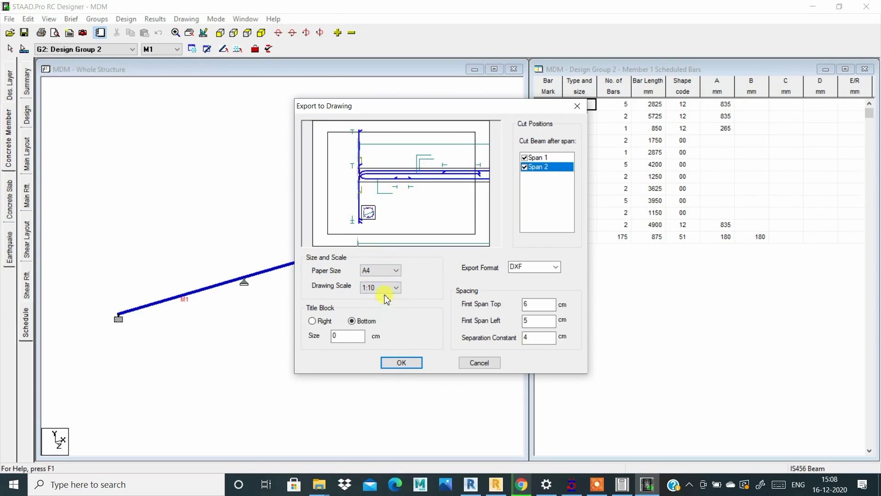
{"action": "left_click", "coordinate": [388, 288]}
{"action": "left_click", "coordinate": [384, 328]}
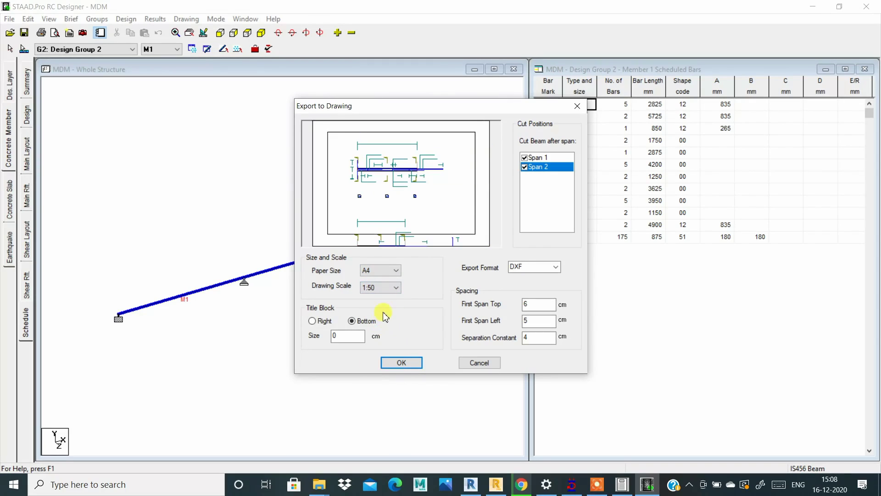
{"action": "left_click", "coordinate": [390, 289]}
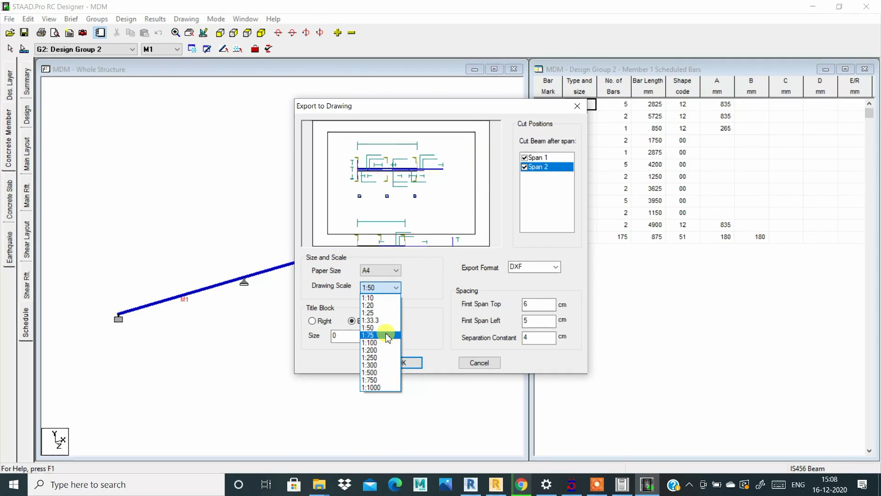
{"action": "left_click", "coordinate": [389, 335]}
{"action": "left_click", "coordinate": [391, 294]}
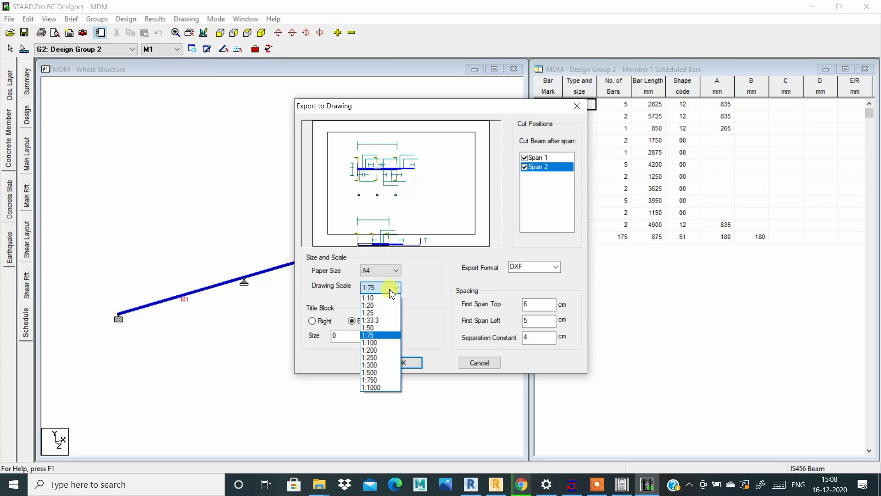
{"action": "left_click", "coordinate": [383, 343]}
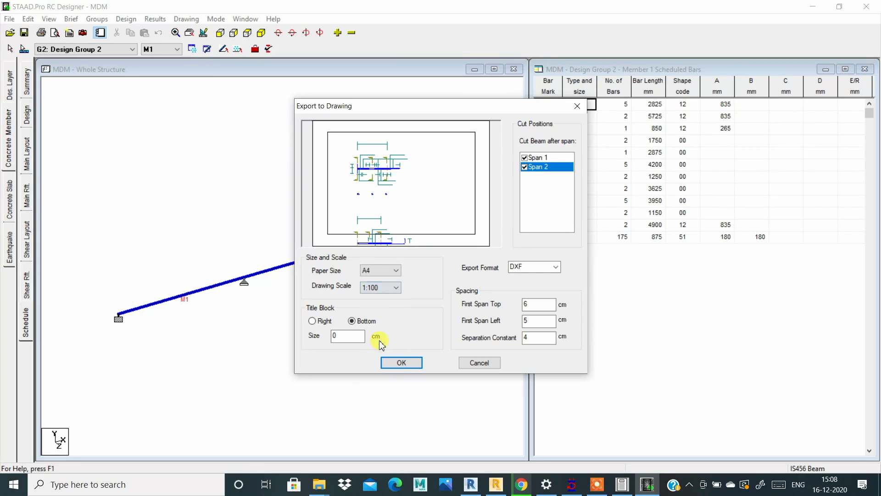
Try the A2 and A0 sheets at 1:100 scale and set the drawing's paper size to A4.
{"action": "left_click", "coordinate": [390, 288]}
{"action": "left_click", "coordinate": [390, 270]}
{"action": "left_click", "coordinate": [390, 271]}
{"action": "left_click", "coordinate": [384, 296]}
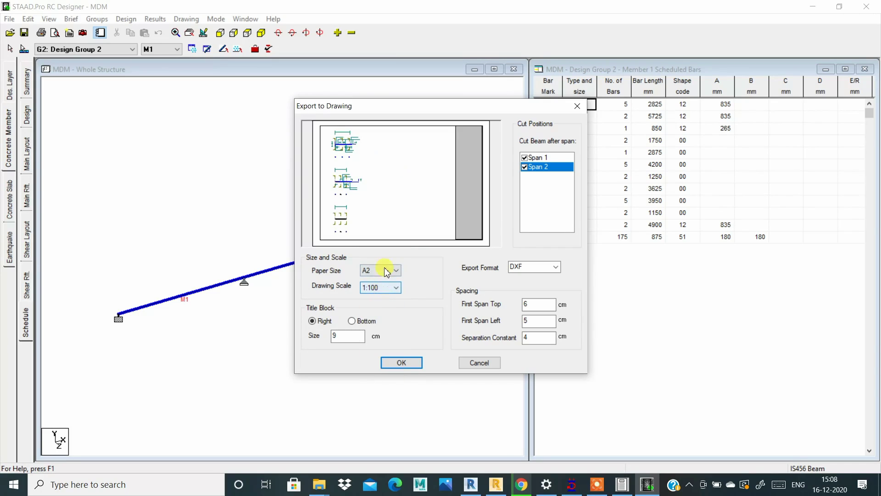
{"action": "left_click", "coordinate": [390, 270]}
{"action": "left_click", "coordinate": [385, 285]}
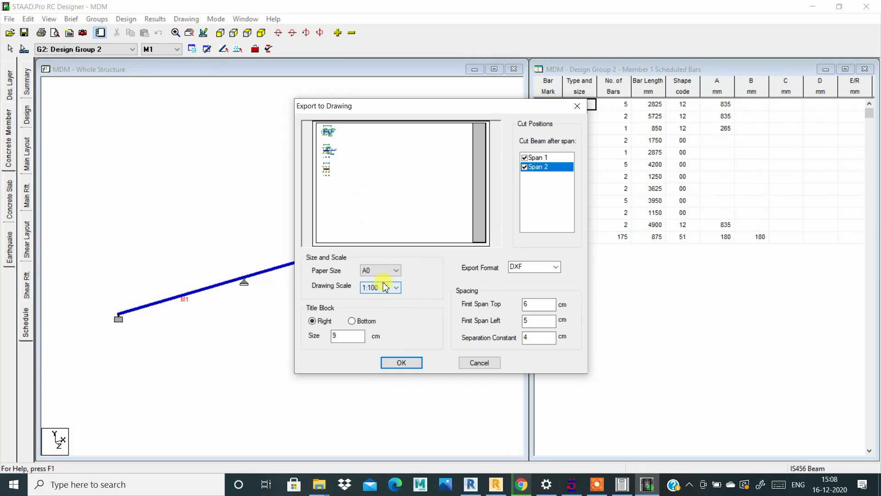
{"action": "left_click", "coordinate": [388, 270]}
{"action": "left_click", "coordinate": [381, 311]}
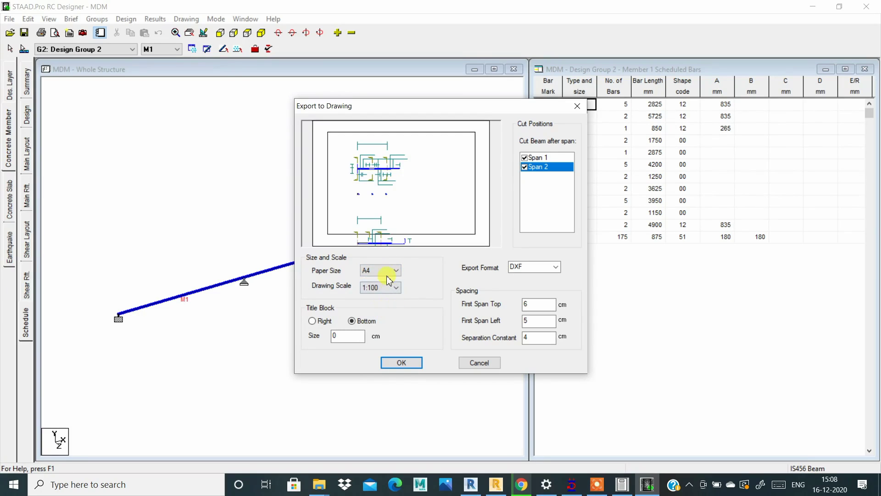
{"action": "left_click", "coordinate": [390, 272]}
{"action": "left_click", "coordinate": [384, 316]}
{"action": "left_click", "coordinate": [390, 271]}
{"action": "left_click", "coordinate": [389, 281]}
Try the larger drawing scales 1:25, 1:10 and 1:33.3 on the A4 sheet.
{"action": "left_click", "coordinate": [384, 288]}
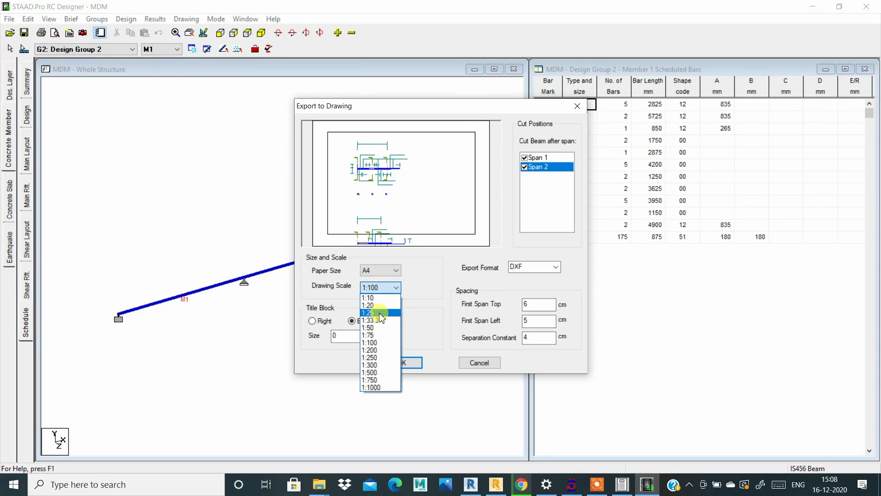
{"action": "left_click", "coordinate": [381, 312]}
{"action": "left_click", "coordinate": [386, 287]}
{"action": "left_click", "coordinate": [380, 297]}
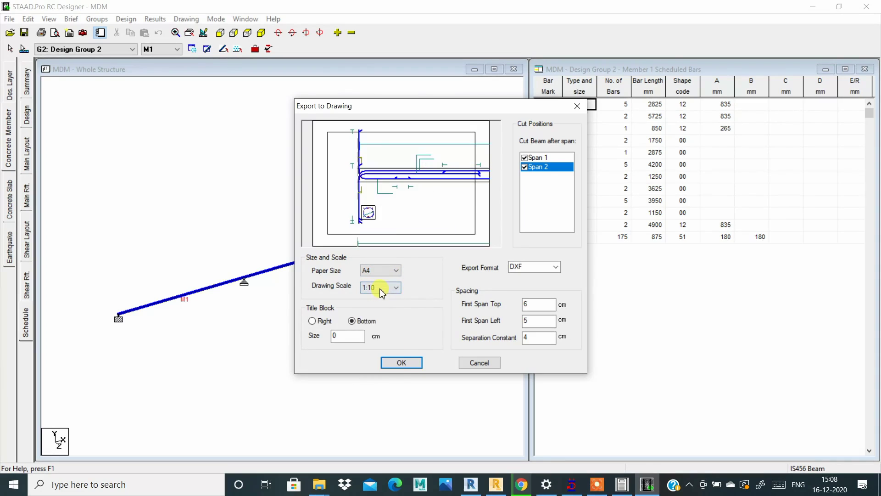
{"action": "left_click", "coordinate": [385, 288]}
{"action": "left_click", "coordinate": [374, 319]}
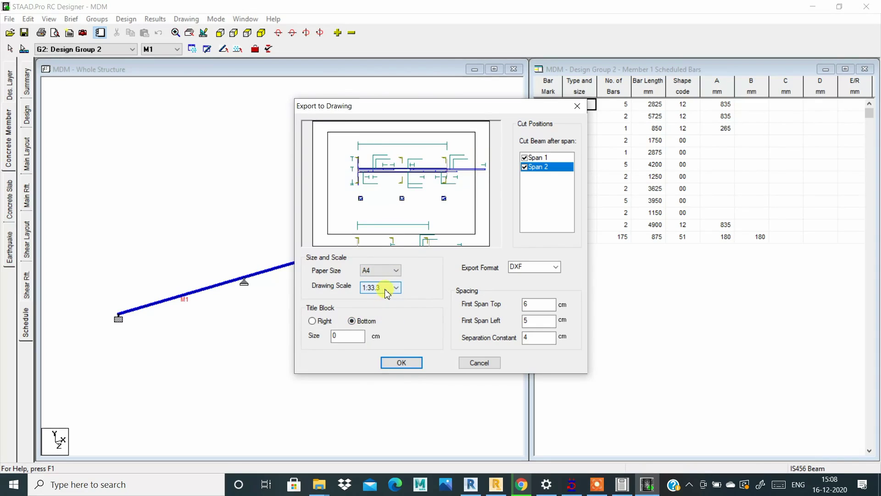
Set the exported drawing's scale to 1:200.
{"action": "left_click", "coordinate": [387, 288]}
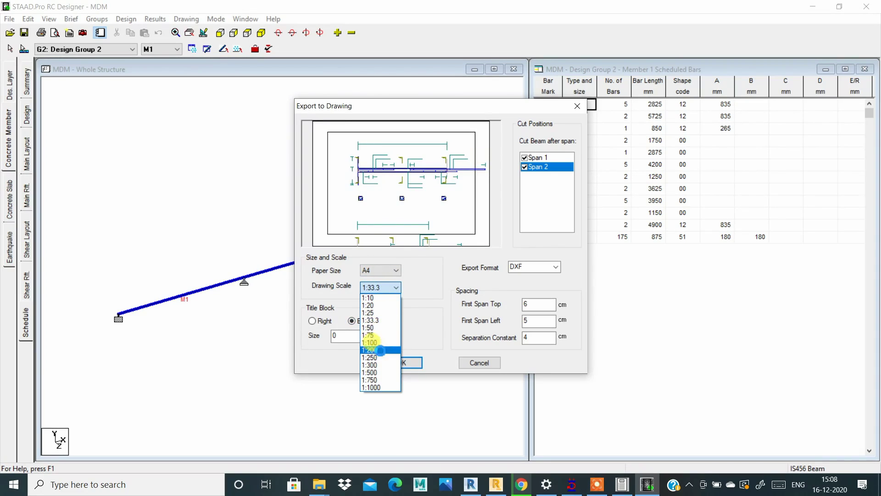
{"action": "left_click", "coordinate": [381, 350]}
{"action": "left_click", "coordinate": [386, 288]}
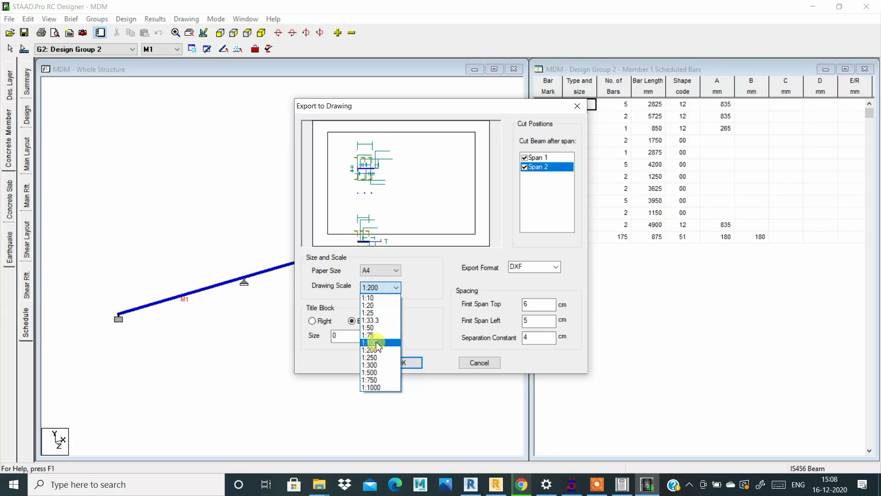
{"action": "left_click", "coordinate": [374, 349]}
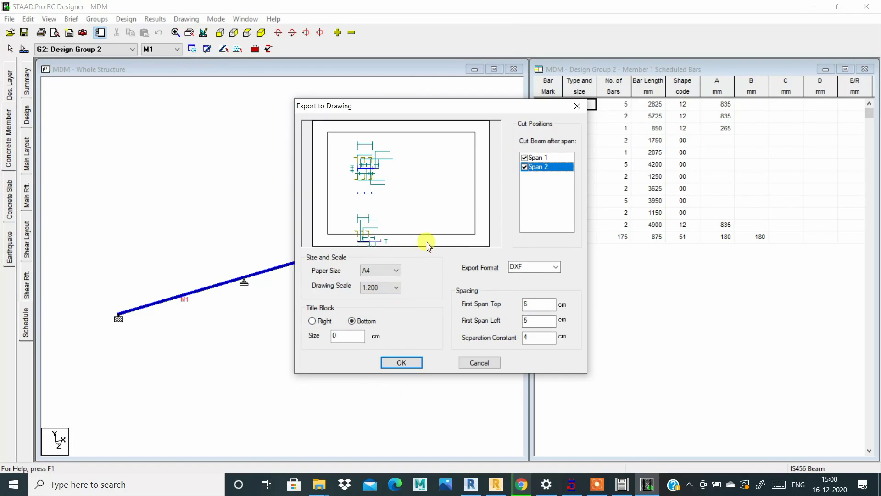
Export the beam drawing in DXF format and save it as MDM_001.dxf in the Documents folder.
{"action": "left_click", "coordinate": [555, 267]}
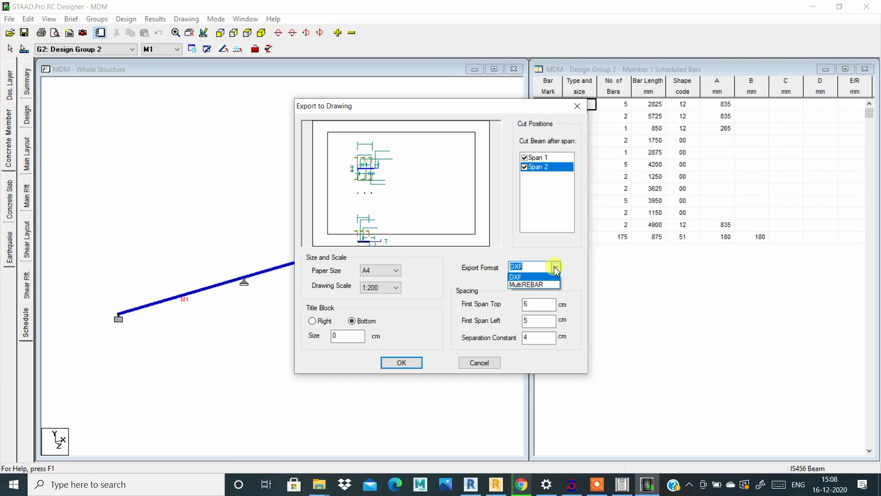
{"action": "left_click", "coordinate": [556, 269]}
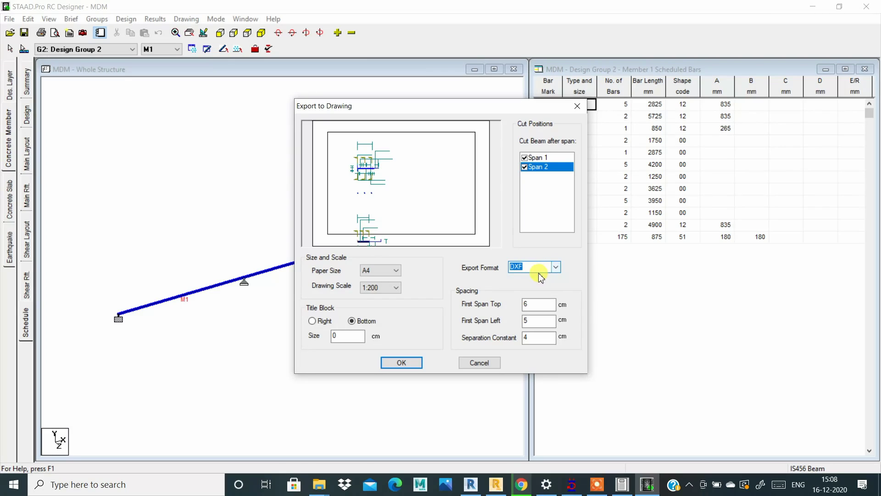
{"action": "left_click", "coordinate": [401, 362]}
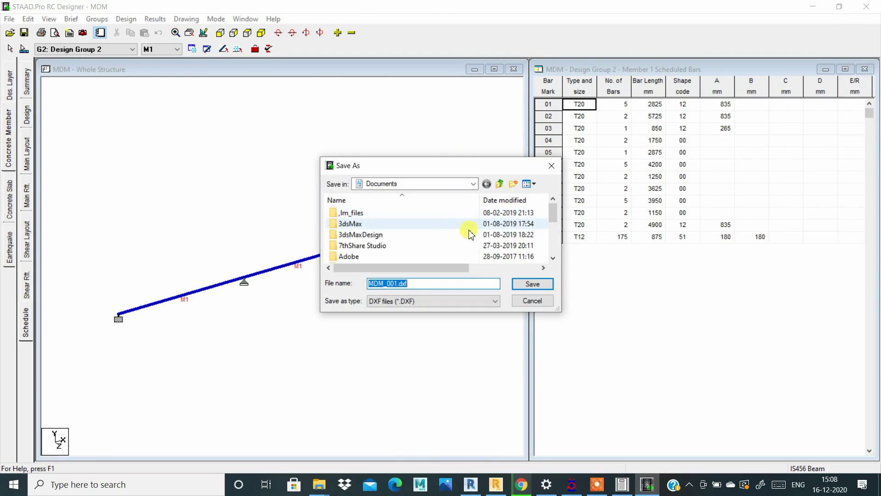
{"action": "left_click", "coordinate": [524, 289]}
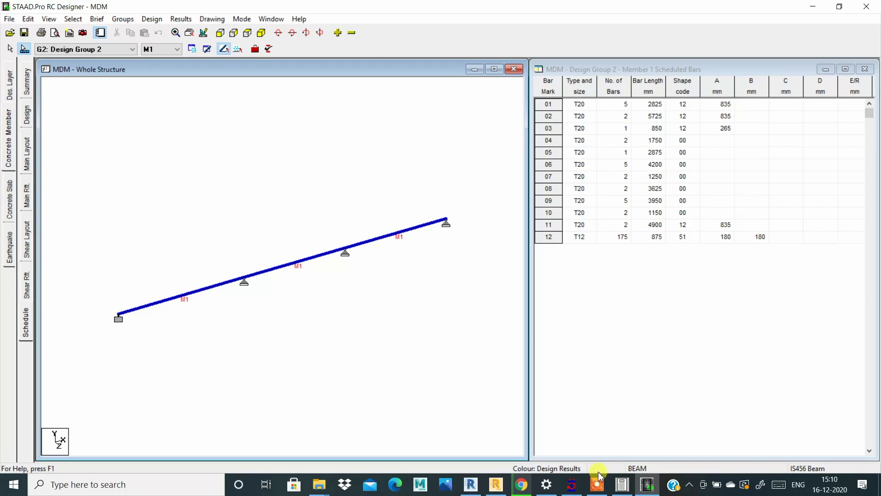
{"action": "left_click", "coordinate": [598, 485]}
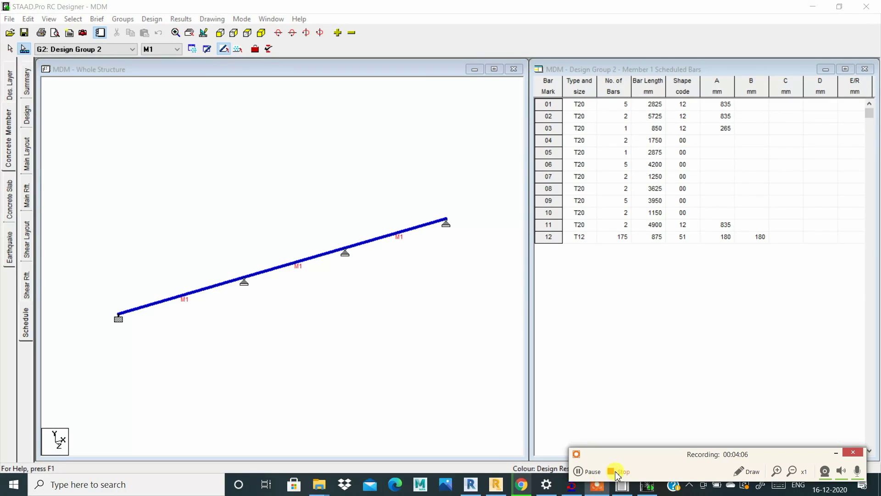